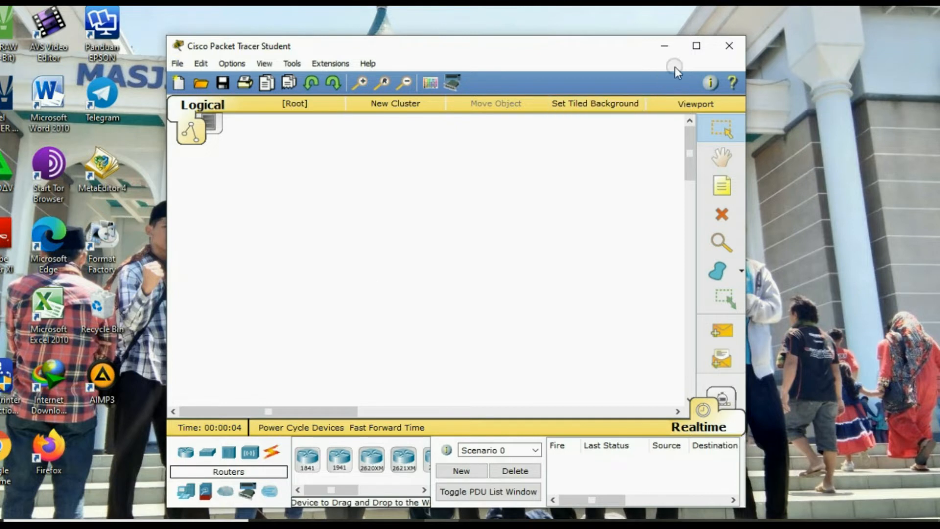
Enlarge and reposition the application window so that it fills almost the whole screen with the device palette visible.
click(694, 47)
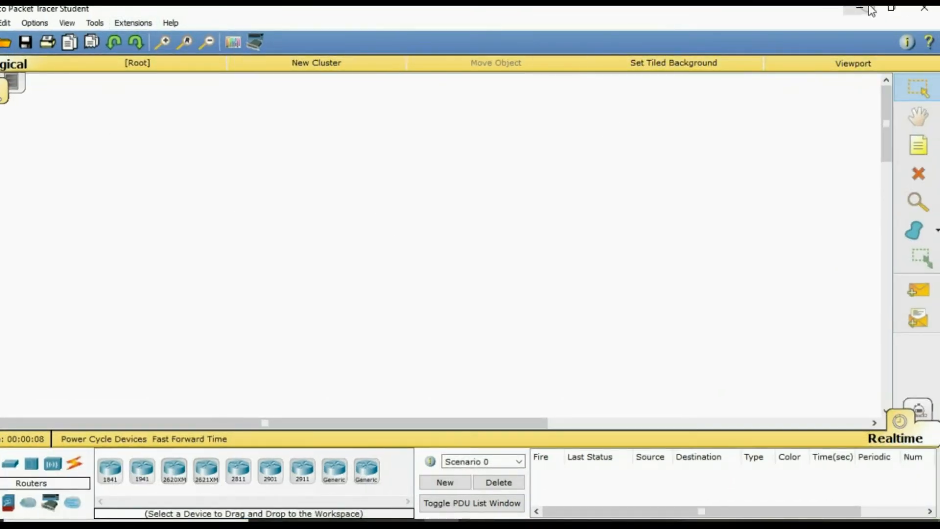
click(892, 7)
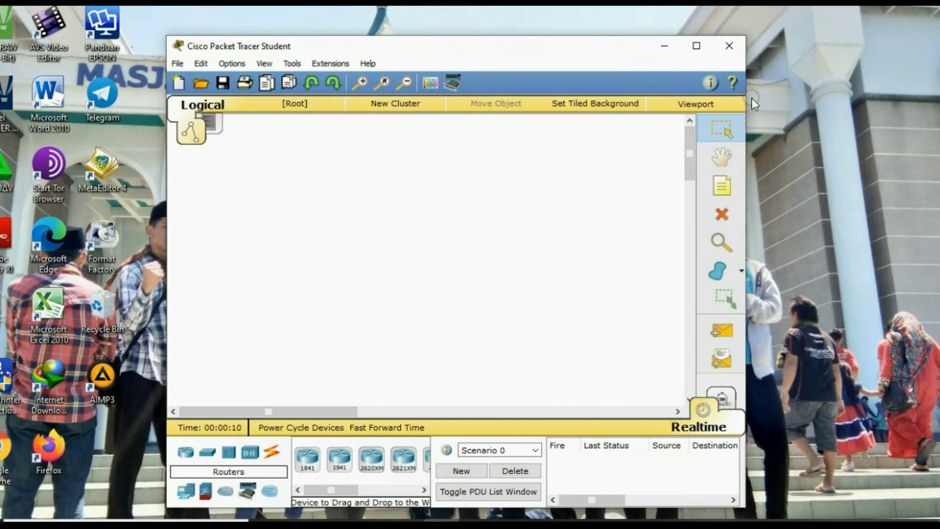
drag(748, 109, 933, 109)
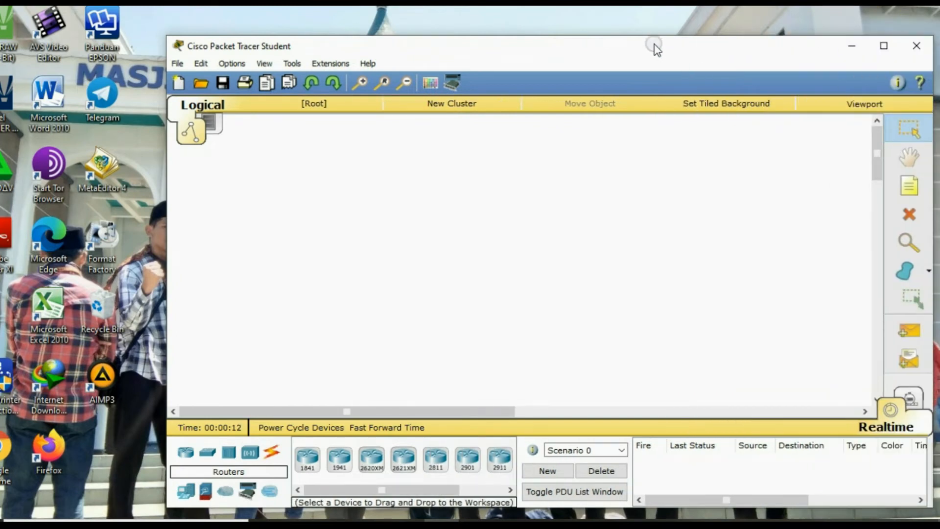
drag(651, 38, 647, 13)
drag(164, 264, 2, 258)
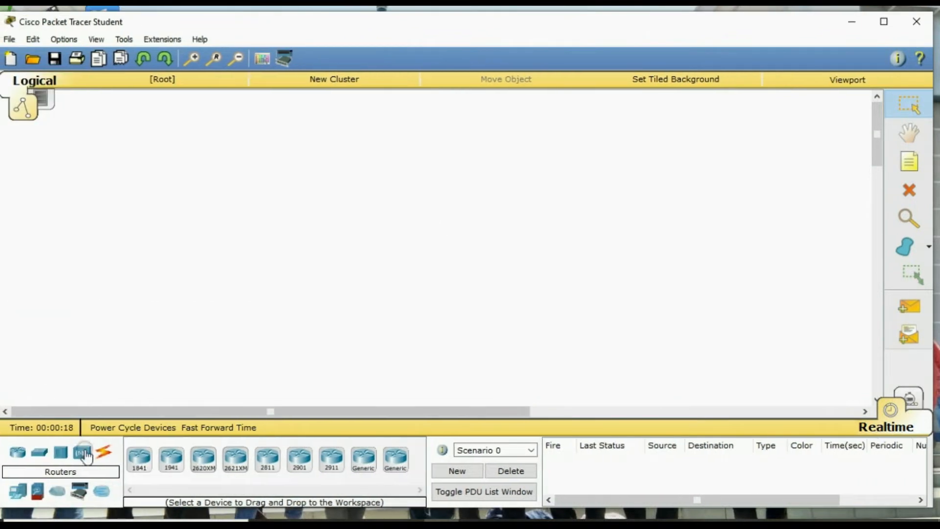
drag(183, 511, 183, 527)
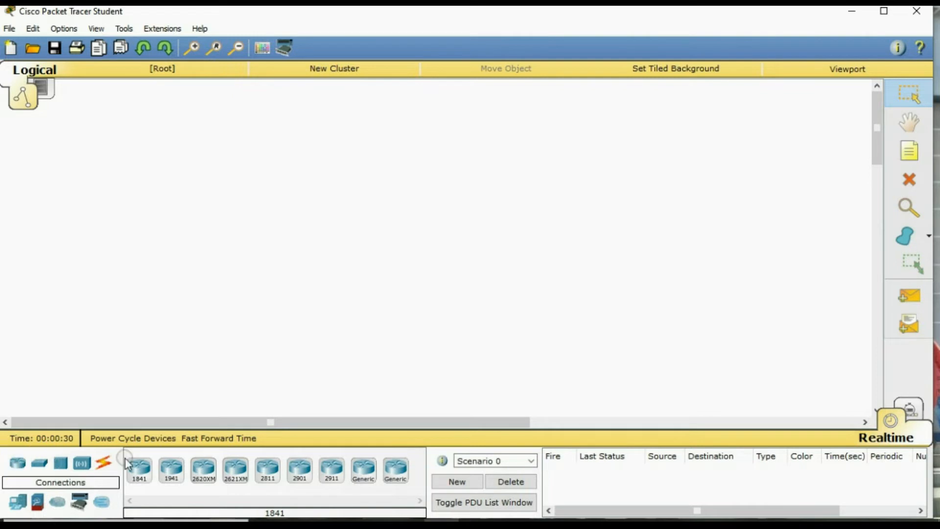
Place three generic Router-PT routers in the workspace, with the middle one higher than the two outer ones.
drag(360, 477, 105, 166)
drag(359, 475, 259, 117)
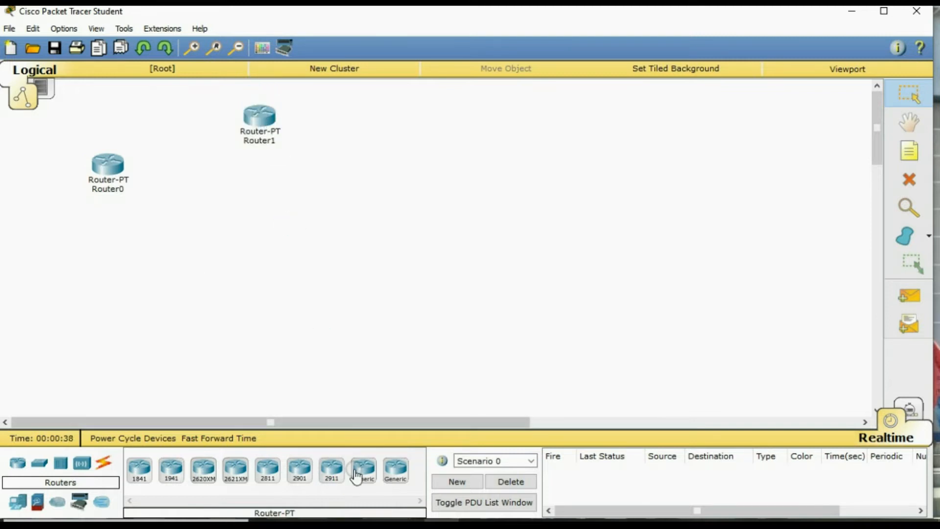
drag(361, 474, 400, 183)
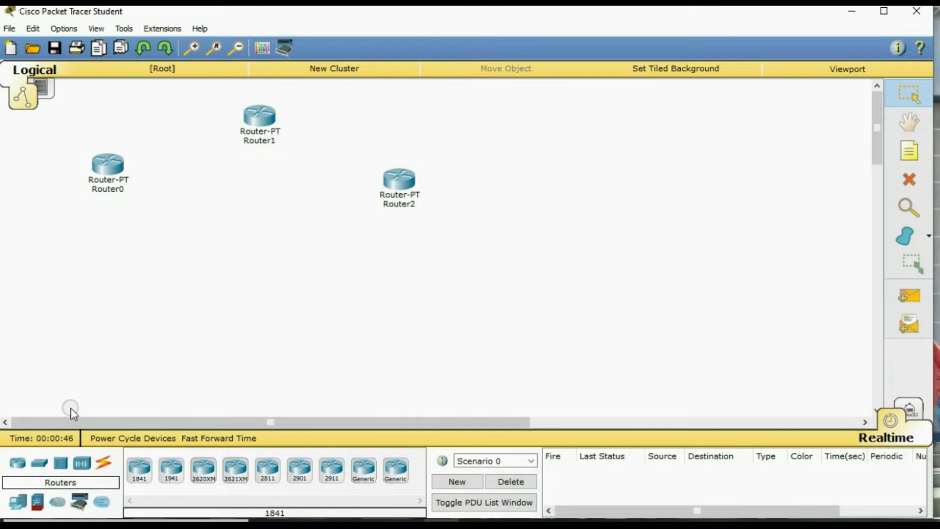
Place three generic PCs in a row, one below each of the three routers.
click(15, 510)
click(145, 472)
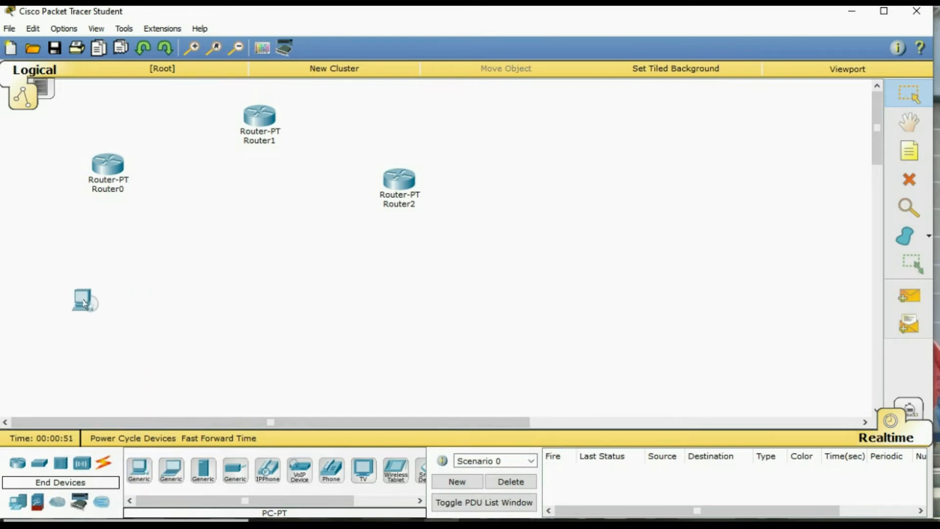
click(84, 304)
click(139, 471)
click(251, 305)
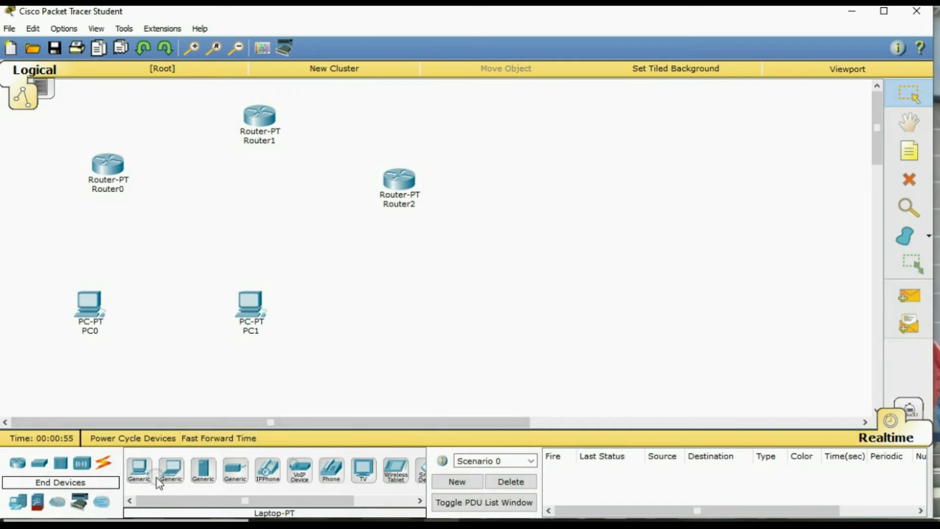
click(139, 471)
click(403, 307)
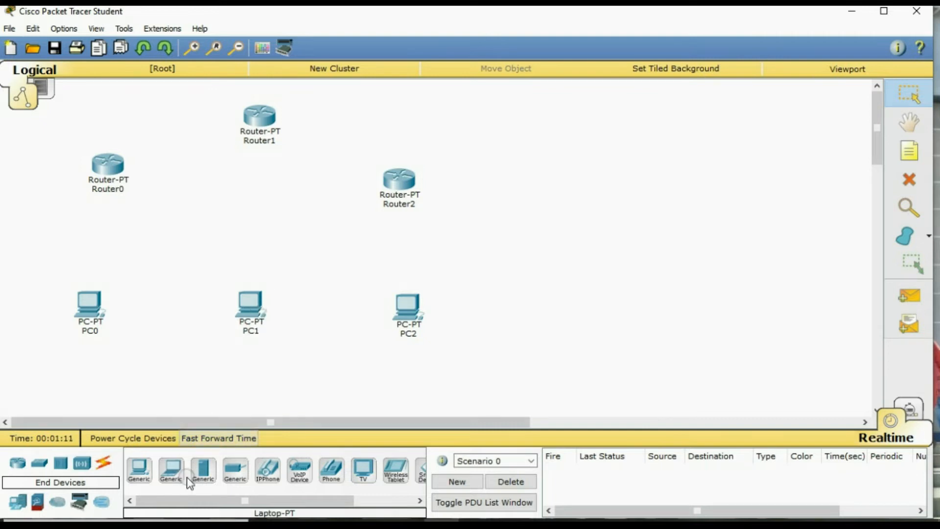
Connect Router0's FastEthernet0/0 to PC0's FastEthernet0 with a copper cross-over cable.
click(104, 465)
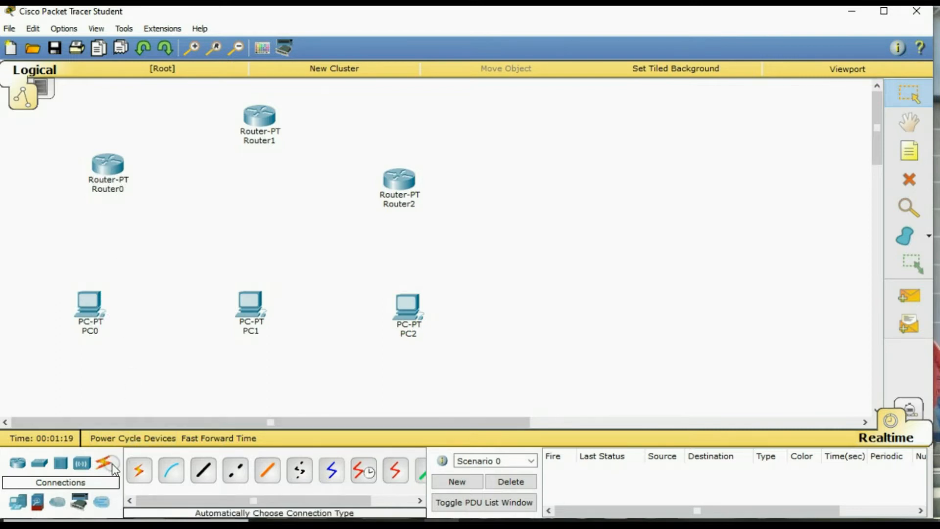
click(234, 469)
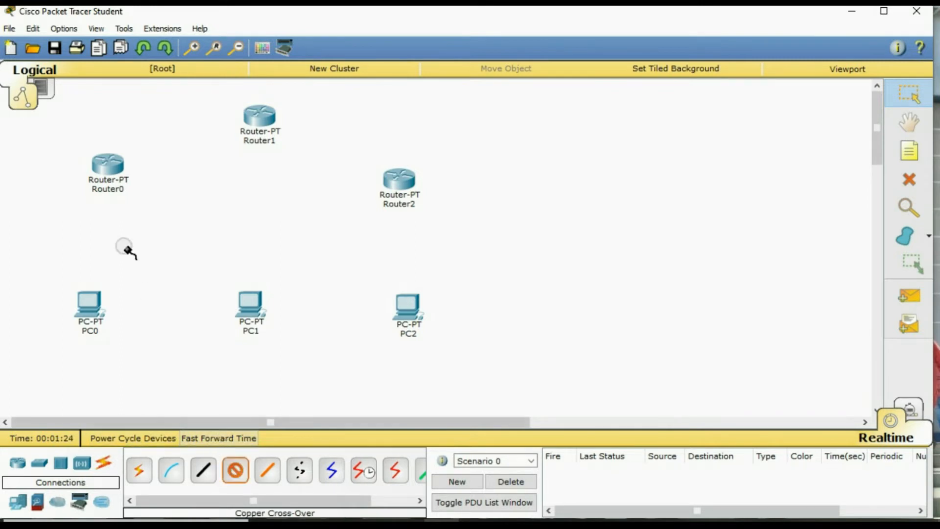
click(97, 165)
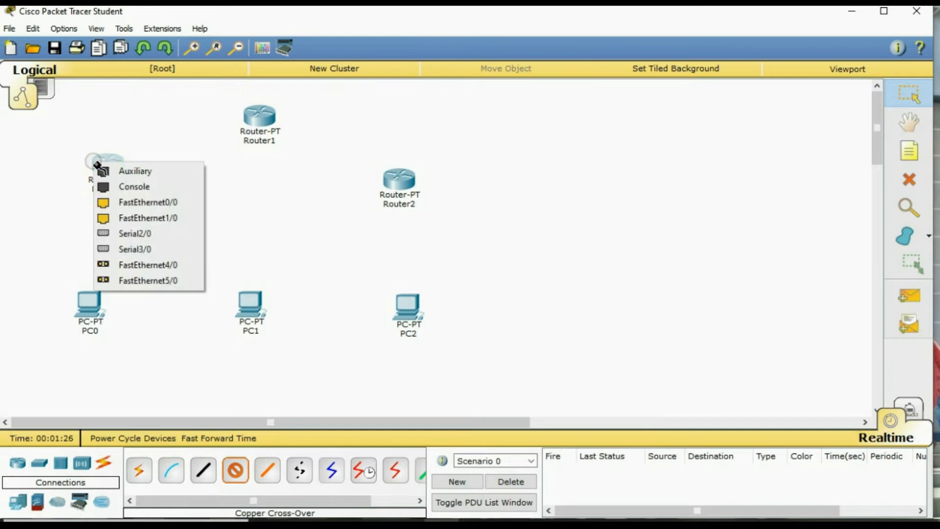
click(126, 202)
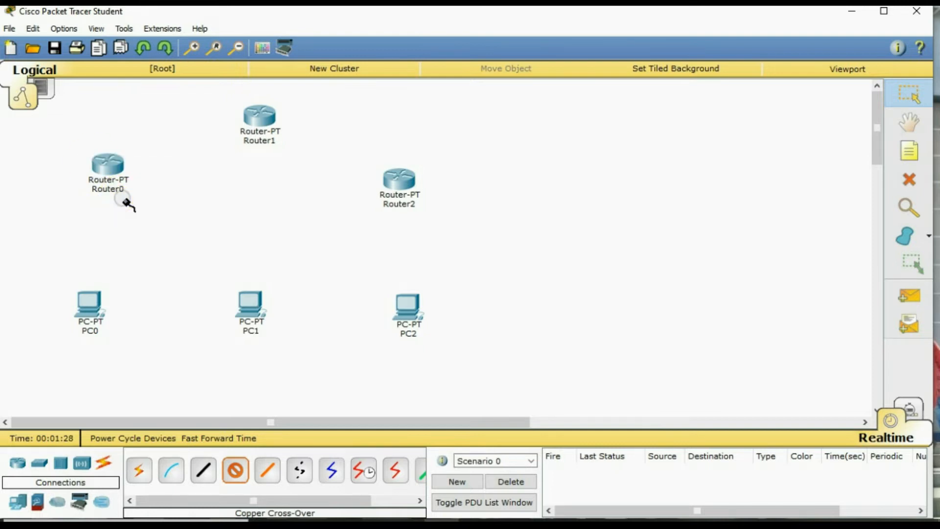
click(90, 304)
click(122, 324)
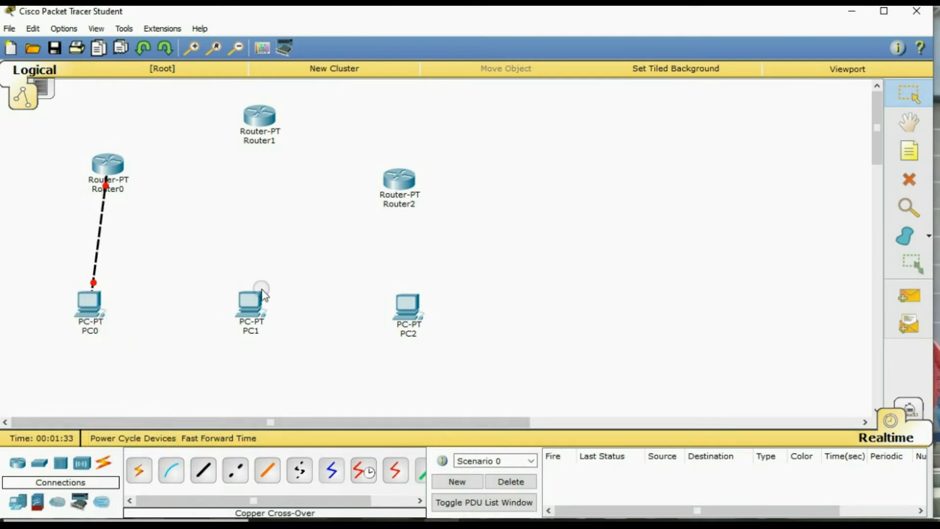
Move PC1 slightly up and connect Router1's FastEthernet0/0 to its FastEthernet0 port with a copper cross-over cable.
drag(257, 308, 259, 291)
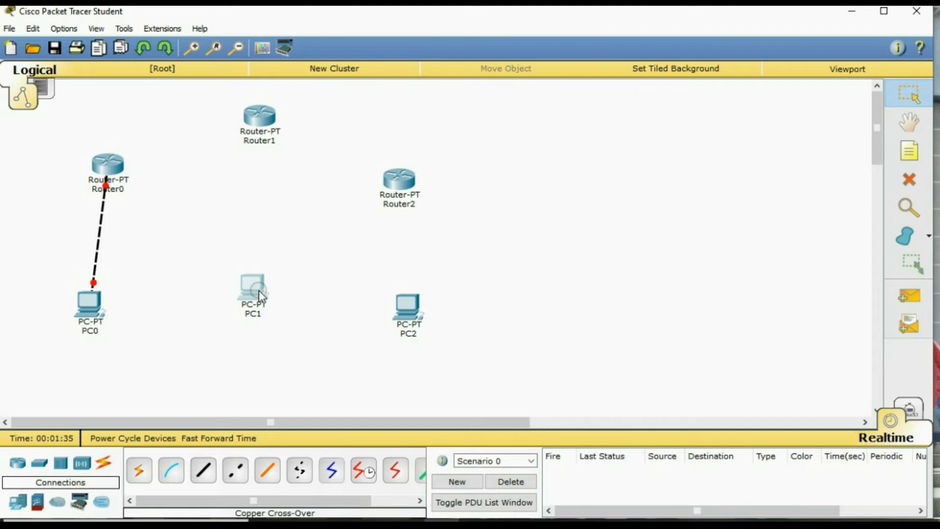
click(235, 477)
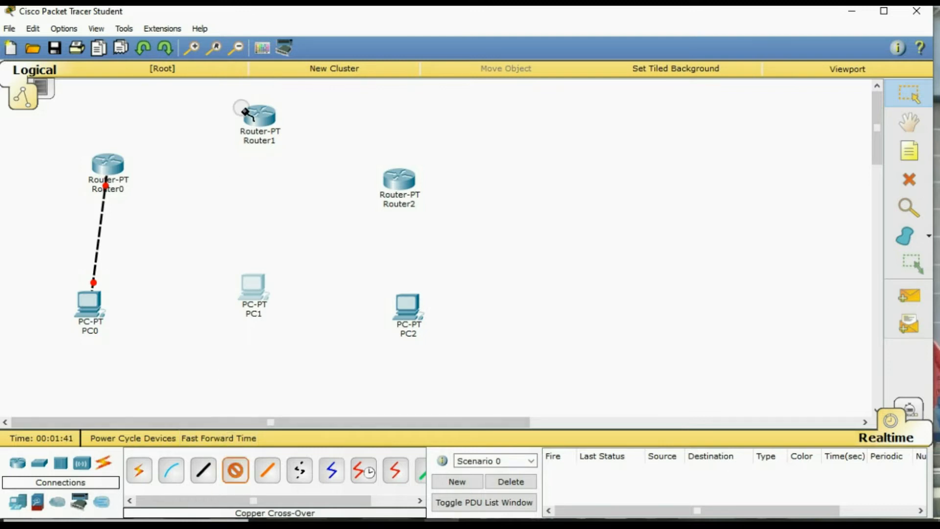
click(251, 122)
click(273, 161)
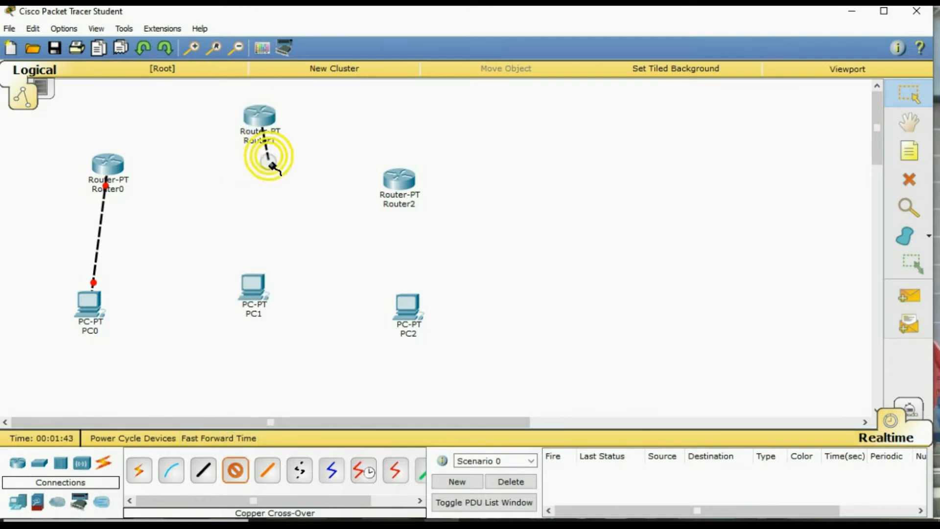
click(248, 280)
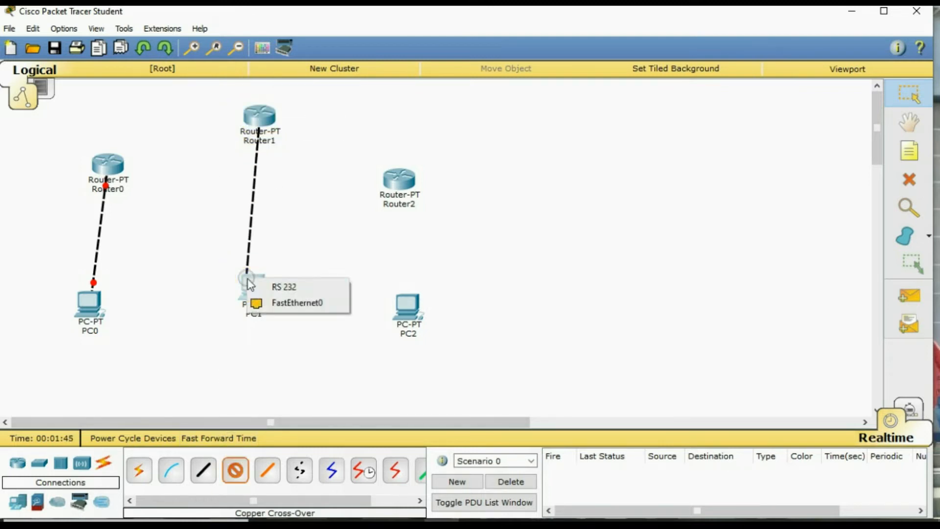
click(273, 303)
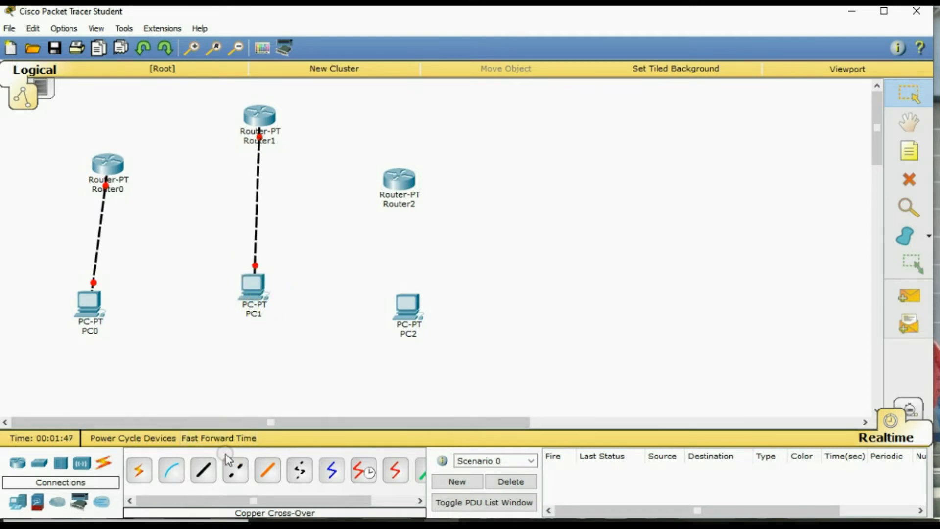
Connect Router2's FastEthernet0/0 to PC2's FastEthernet0 with a copper cross-over cable.
click(236, 470)
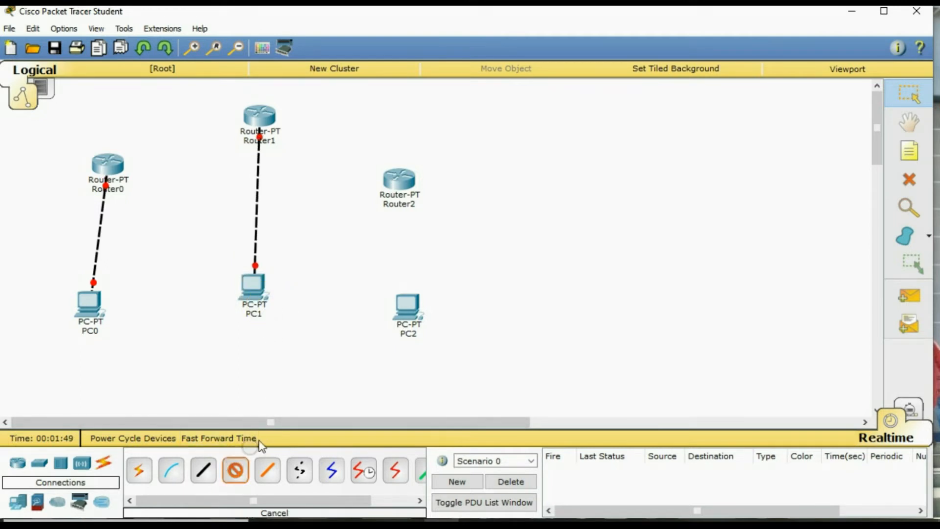
click(397, 178)
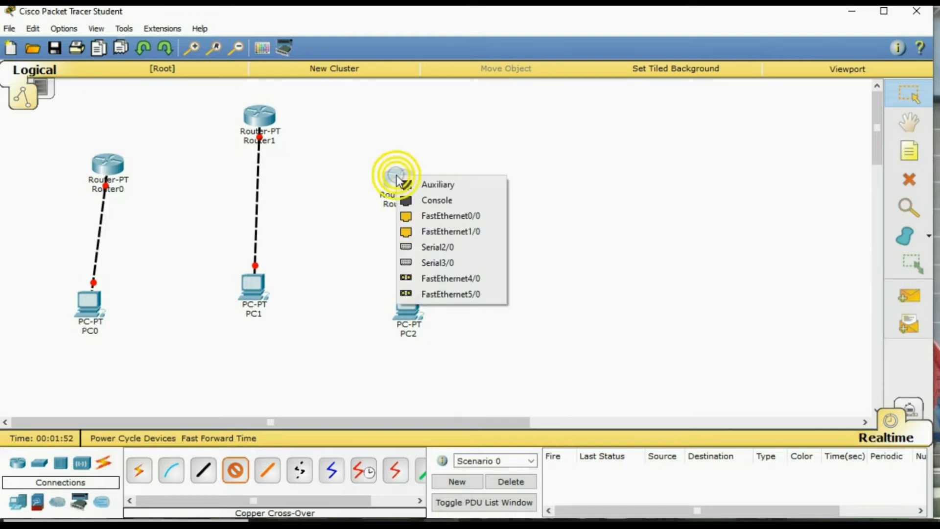
click(422, 217)
click(409, 307)
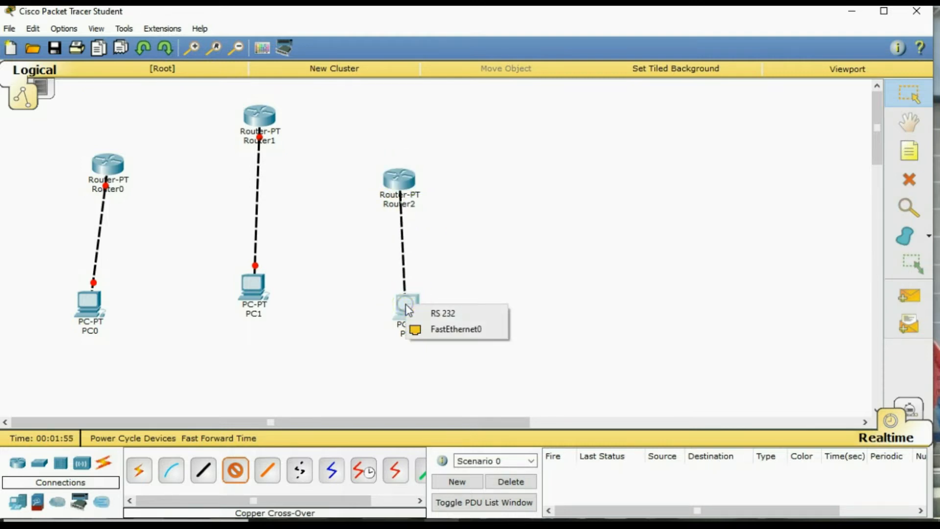
click(429, 326)
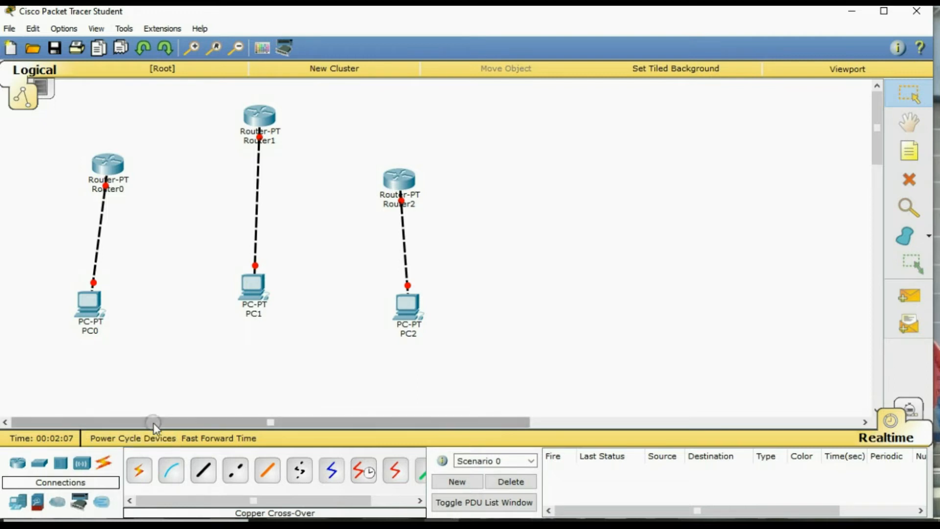
Link Router0 to Router1 and Router1 to Router2 using the automatically chosen connection type.
click(139, 470)
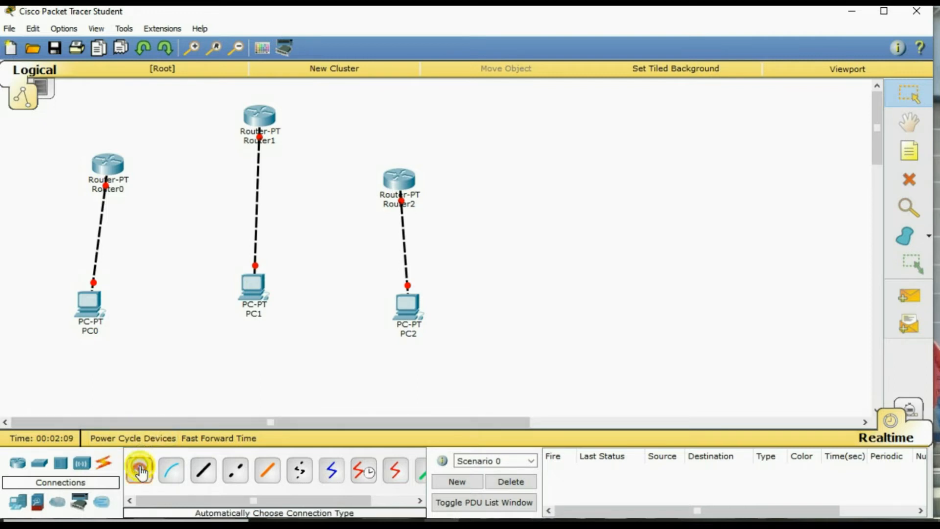
click(99, 162)
click(261, 118)
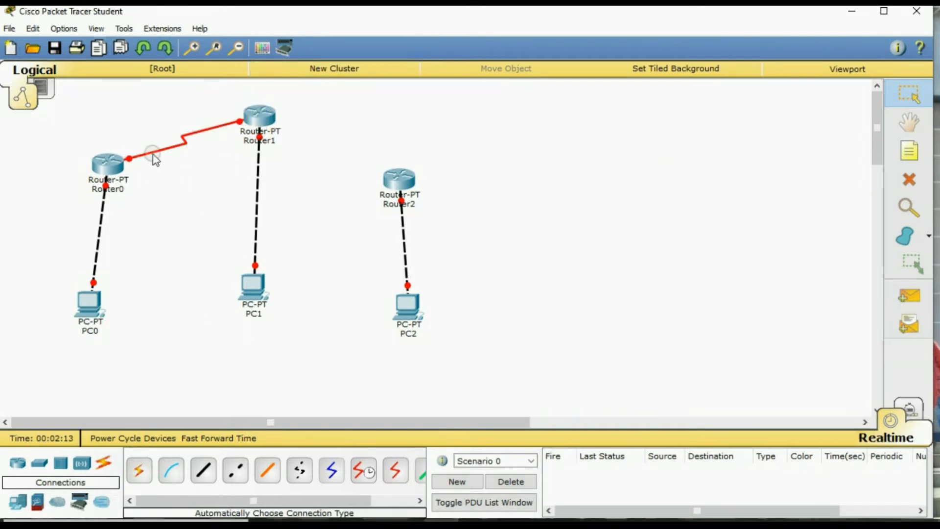
click(139, 470)
click(257, 105)
click(395, 177)
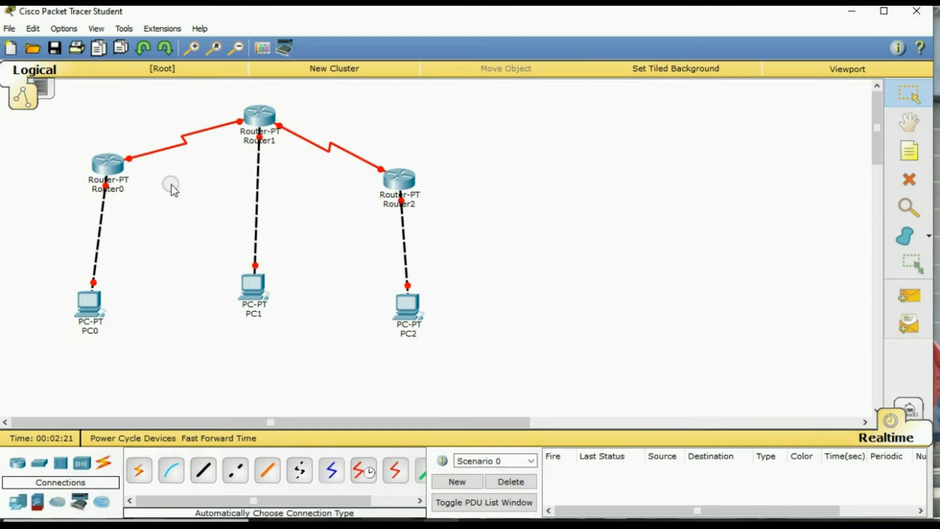
Tidy the topology by moving Router0 and Router2 slightly outward and PC1 slightly up.
drag(98, 164, 88, 169)
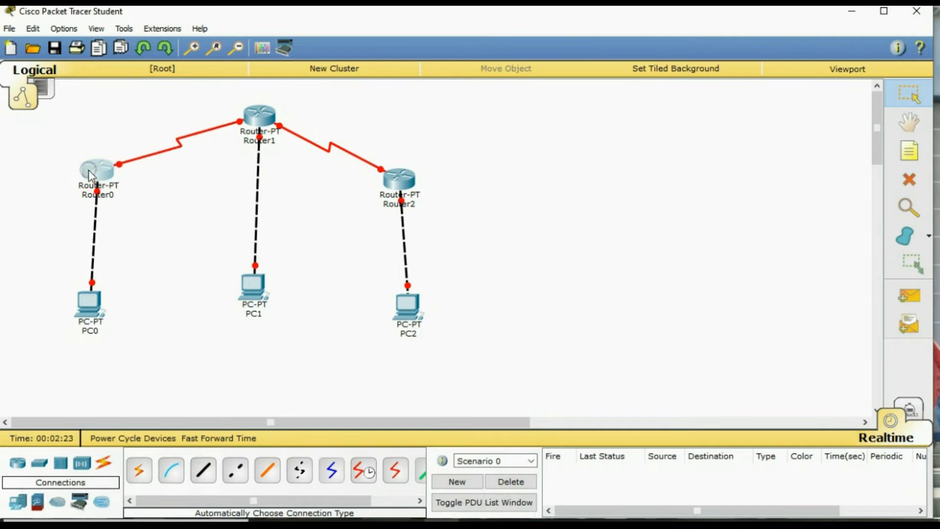
drag(397, 181, 407, 173)
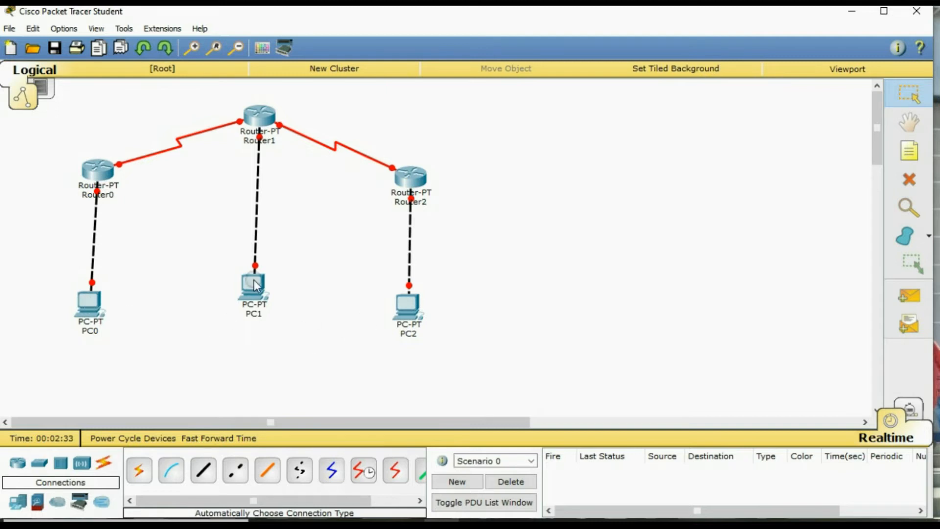
mouse_move(252, 289)
mouse_down()
mouse_move(245, 257)
mouse_move(254, 273)
mouse_up()
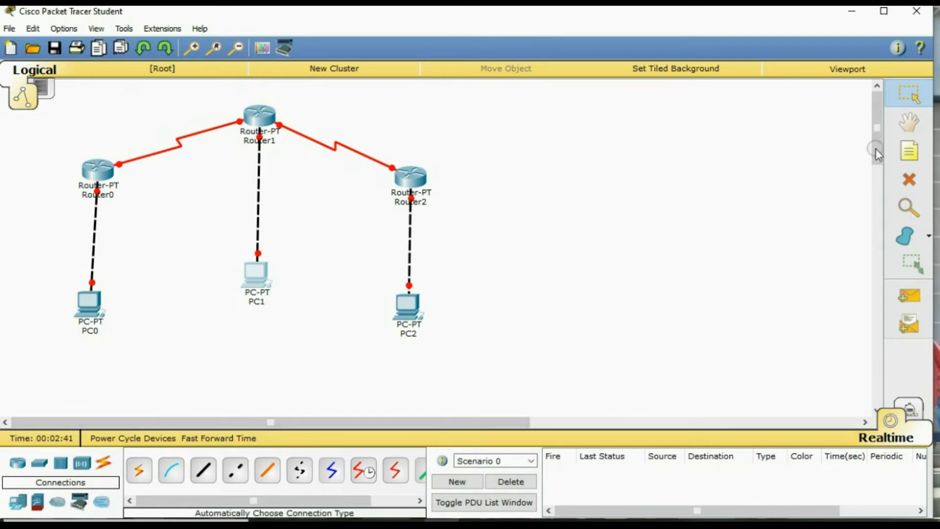
Place a note below PC0 listing IP 192.168.1.2, SM 255.255.255.0 and GT 192.168.1.1 on separate lines.
click(909, 152)
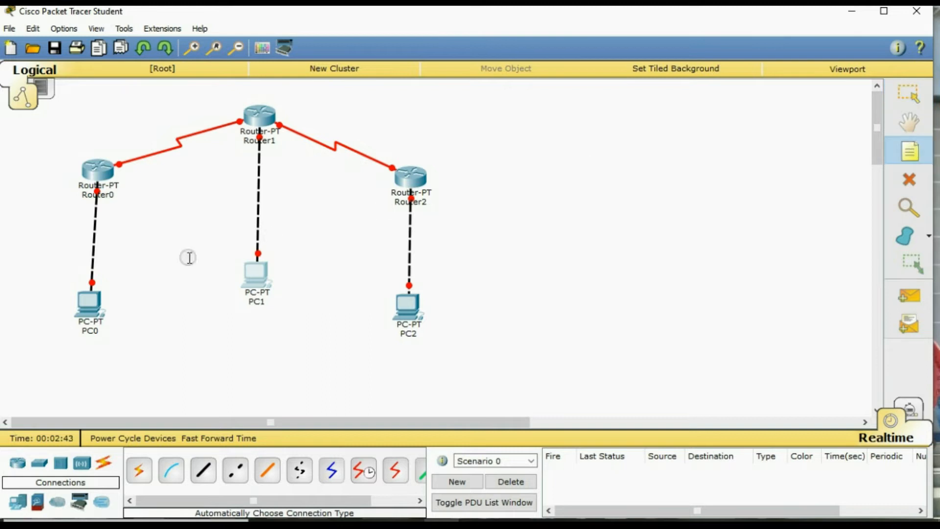
click(66, 349)
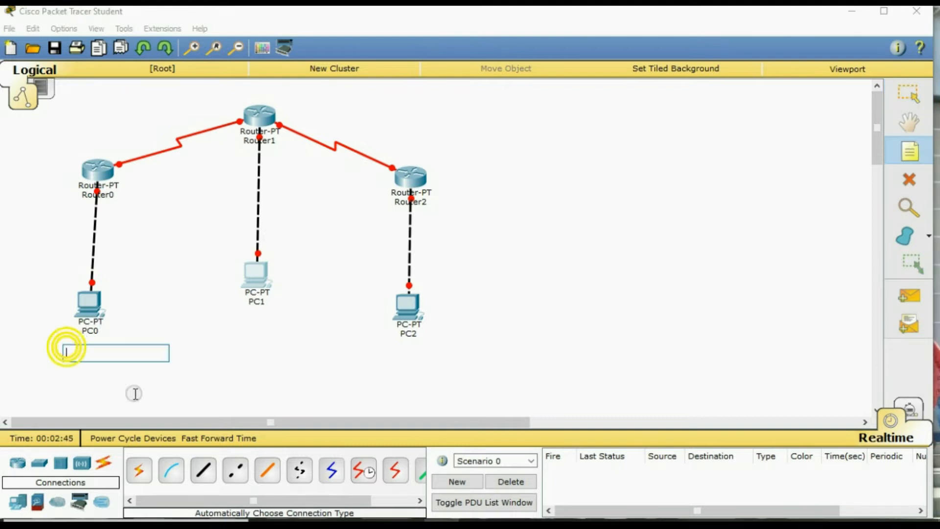
text(i)
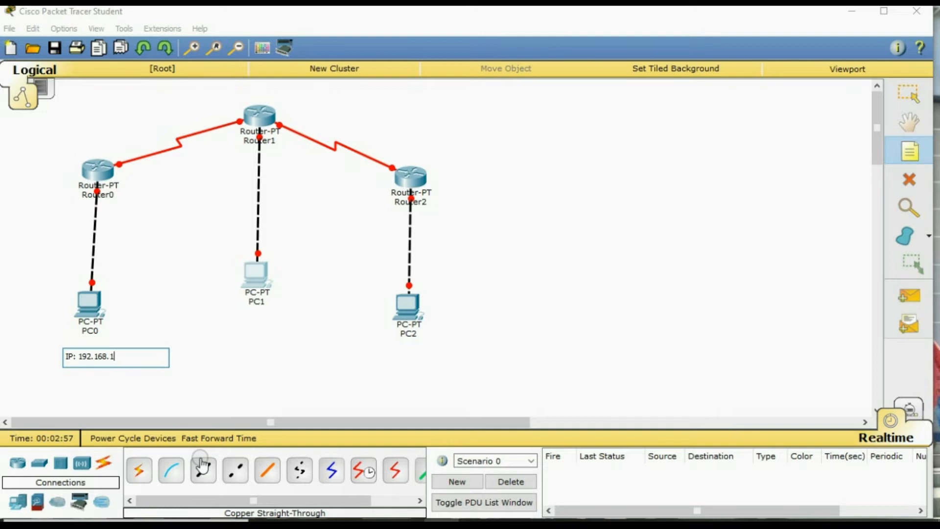
key(Return)
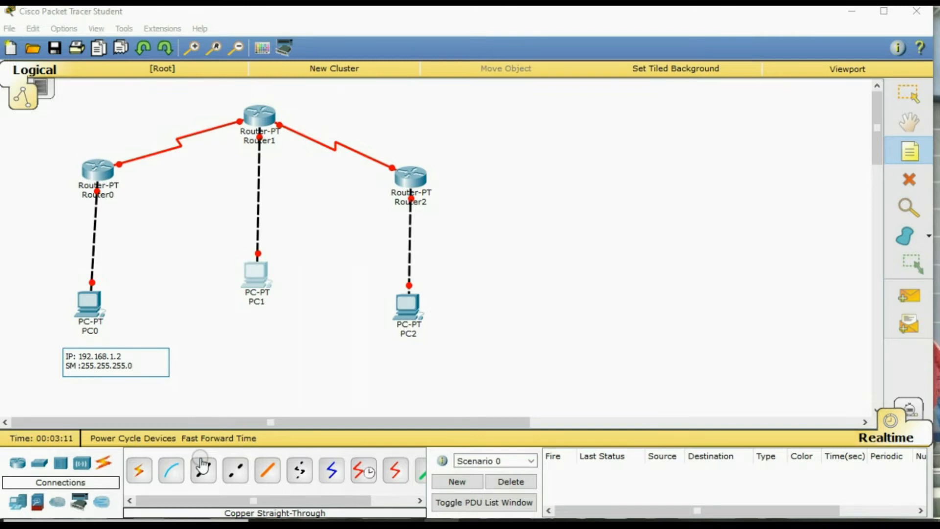
key(Return)
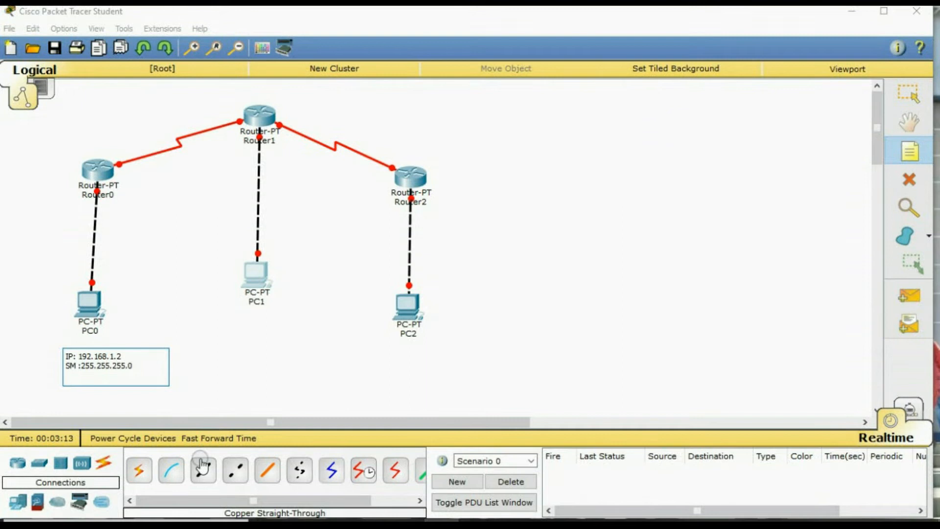
text(GT :192.168.1.1)
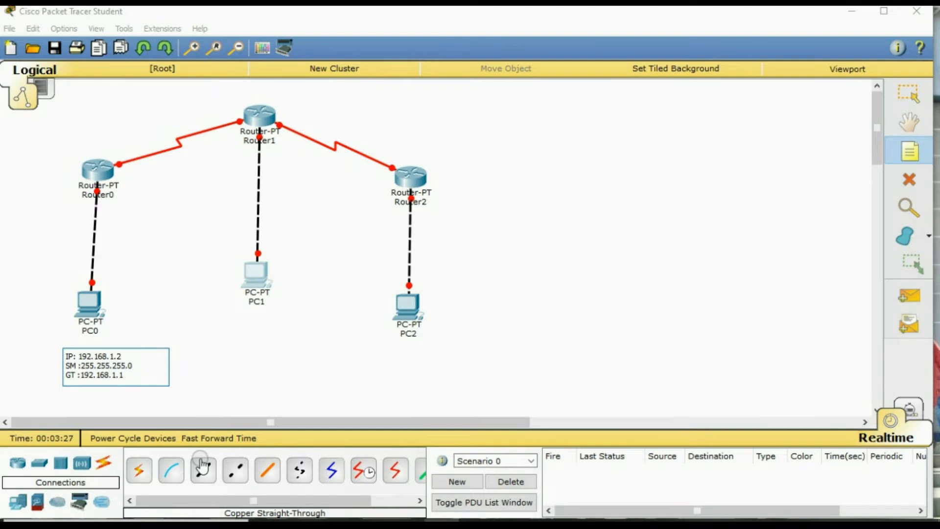
Add a note below PC1 listing IP 192.168.2.2, SM 255.255.255.0 and GT 192.168.2.1 on separate lines.
click(226, 334)
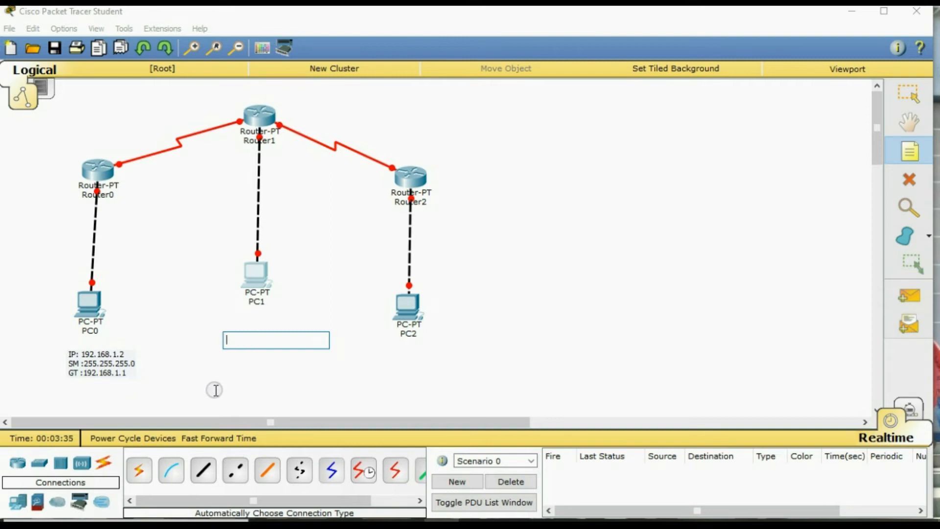
text(IP)
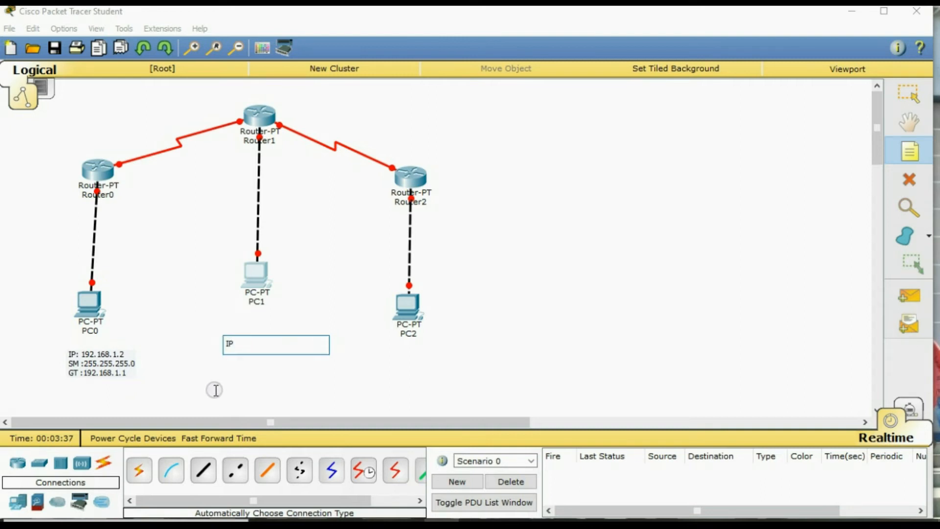
text( : 192.168.2.2)
key(Return)
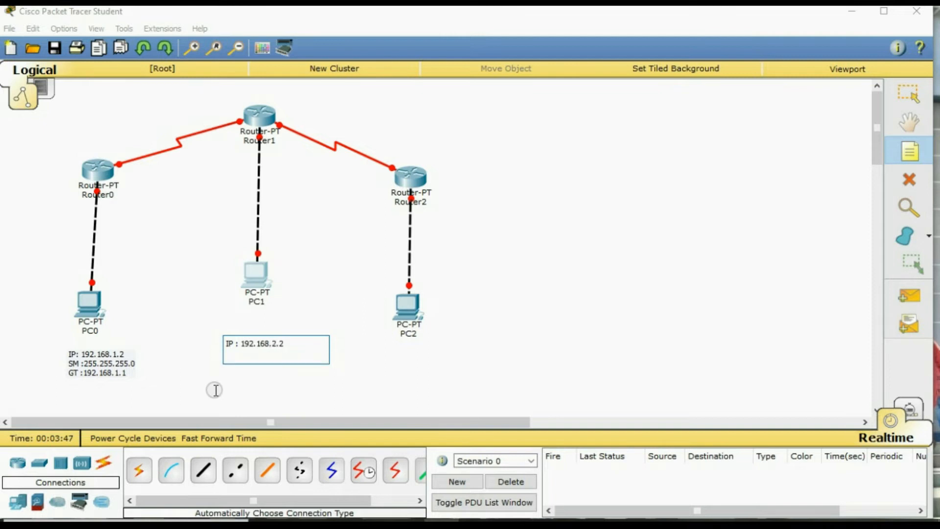
text(SM: 255.255.255.0)
key(Return)
text(GT)
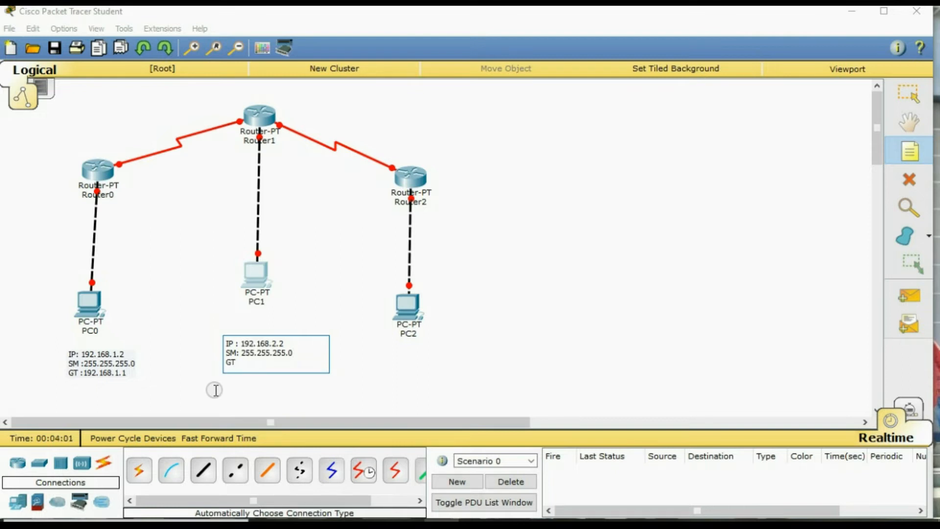
text( : 192.168.2.1)
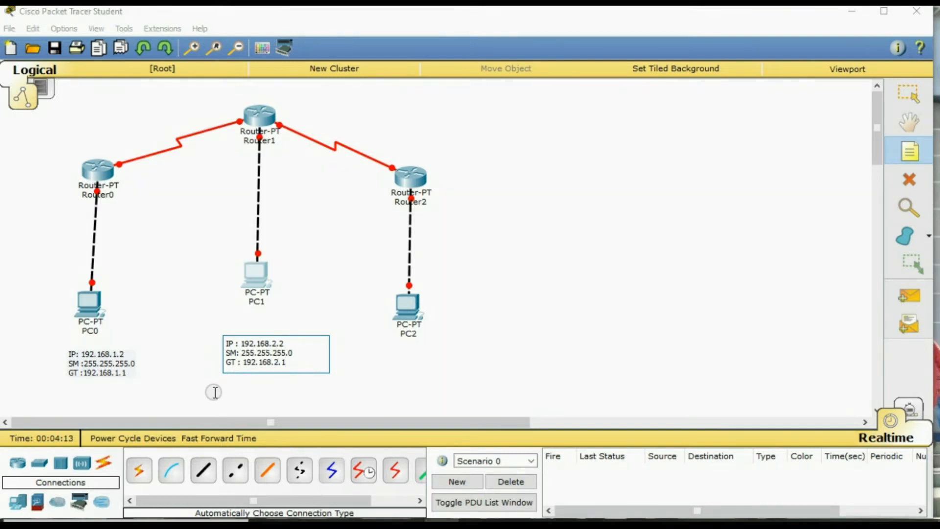
Add a note below PC2 listing IP 192.168.3.1, SM 255.255.255.0 and GT 192.168.3.1 on separate lines.
click(381, 348)
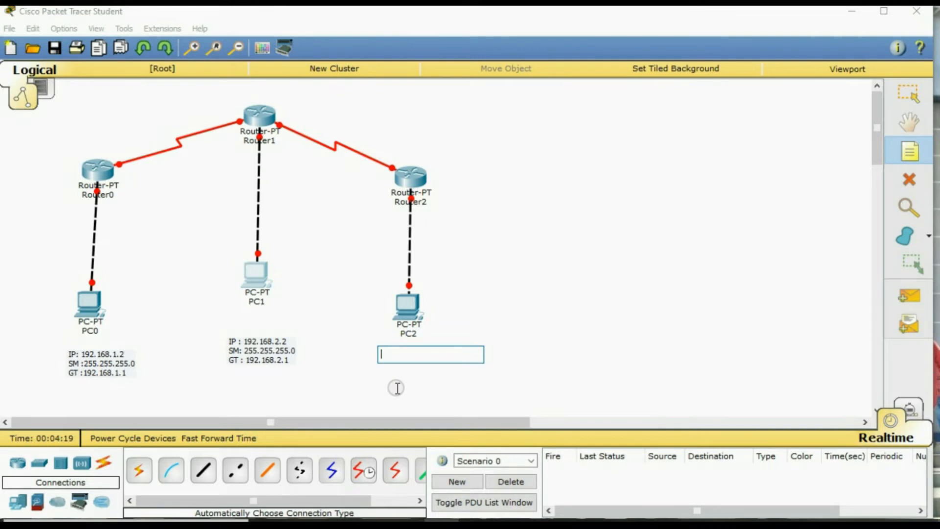
text(IP)
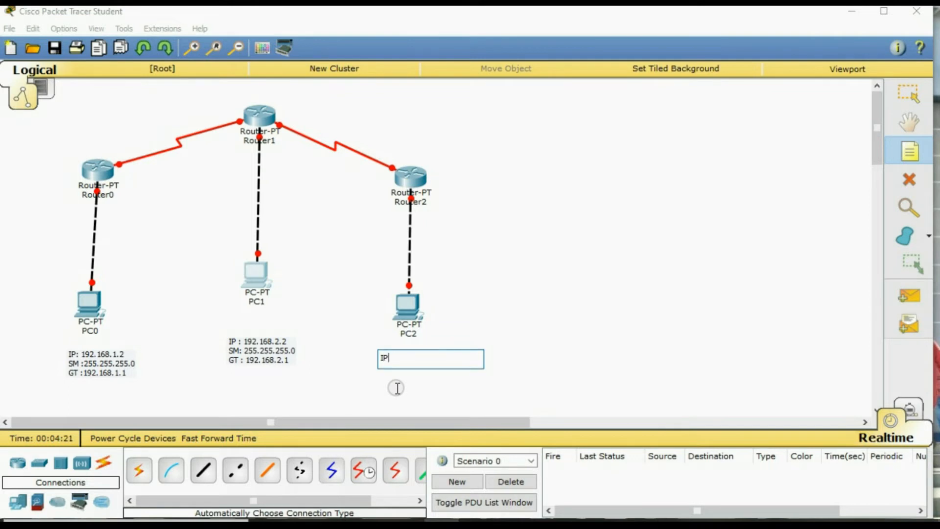
text(: 192.168.3.1)
key(Return)
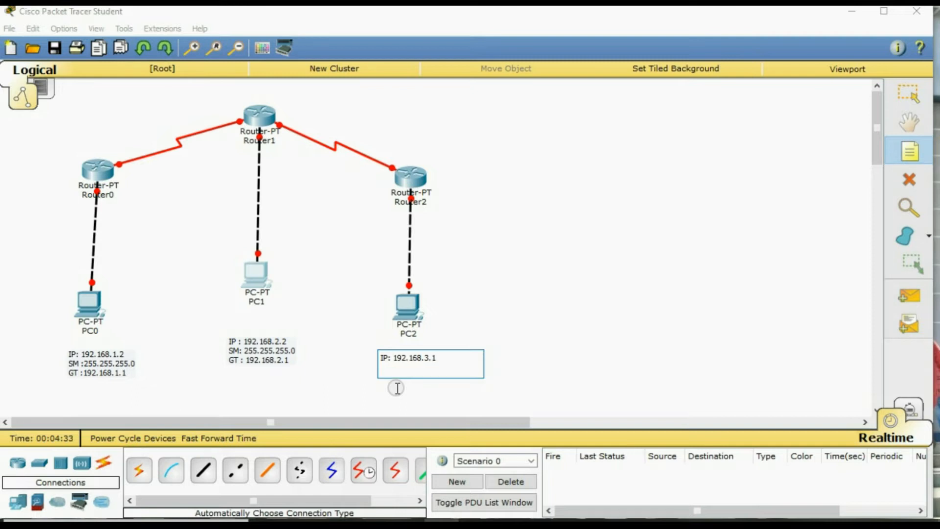
text(SM: 255.255.255.0)
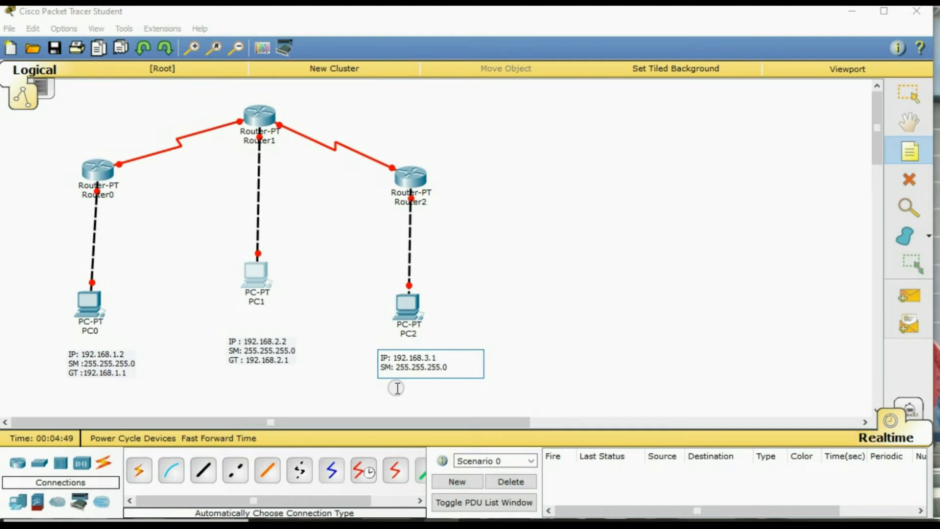
key(Return)
text(GT : )
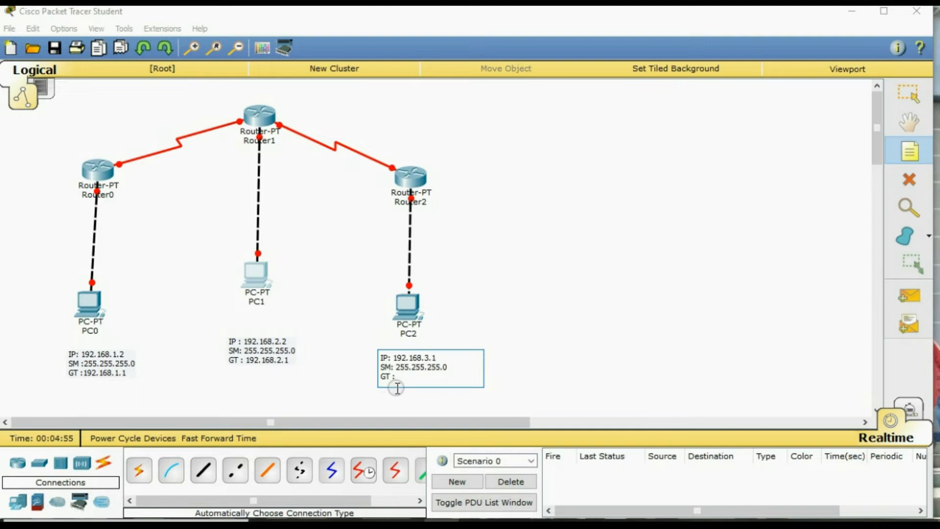
text(192.168.3.1)
Move the three addressing notes up so each sits closely under its PC.
click(904, 92)
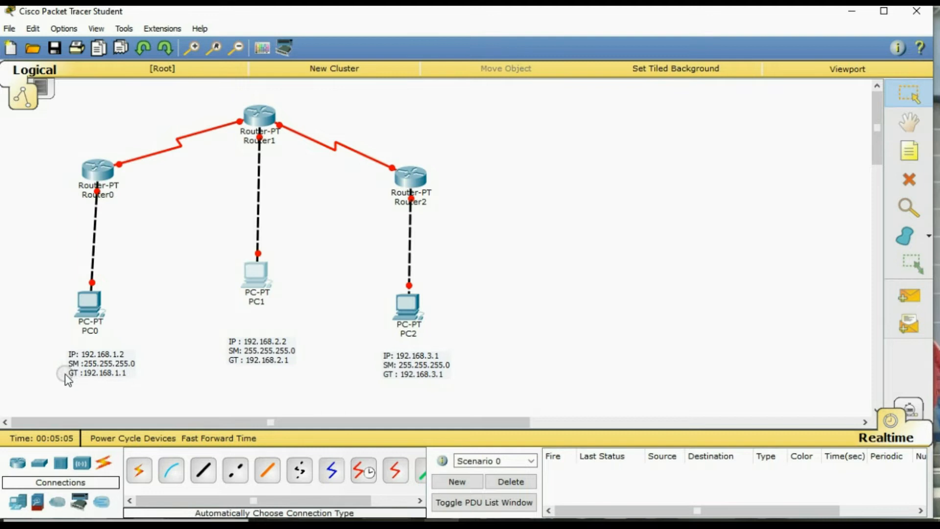
drag(86, 374, 87, 363)
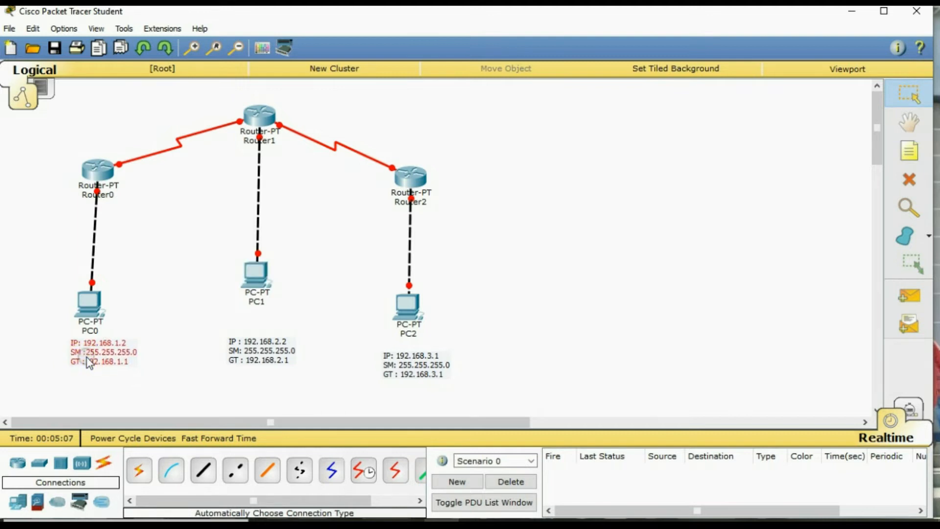
drag(287, 353, 287, 327)
click(412, 359)
drag(411, 359, 411, 351)
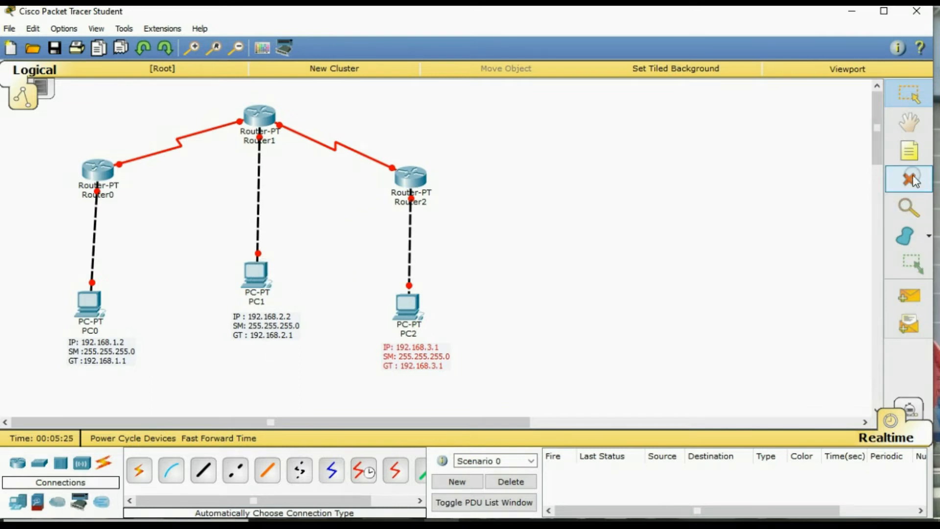
Label the router-to-PC links with notes 192.168.1.1 for PC0, 192.168.2.1 for PC1 and 192.168.3.1 for PC2.
click(909, 151)
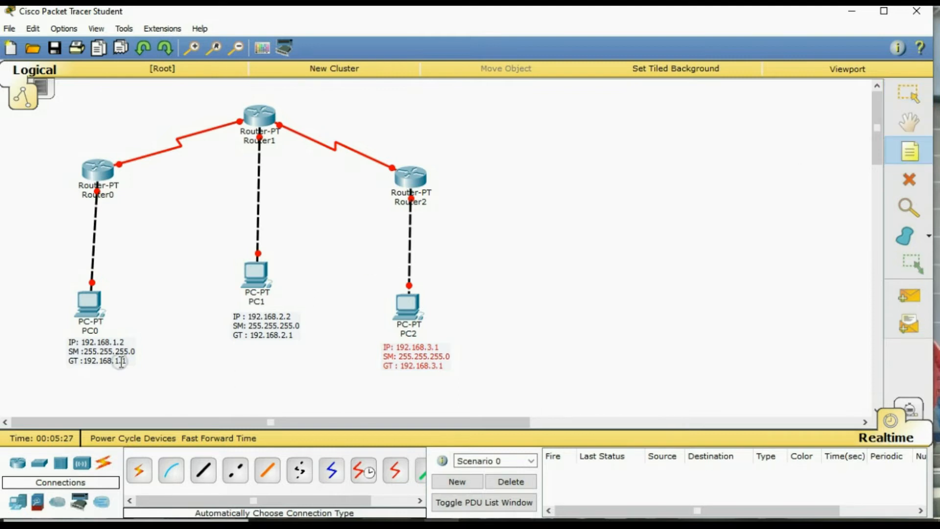
click(93, 240)
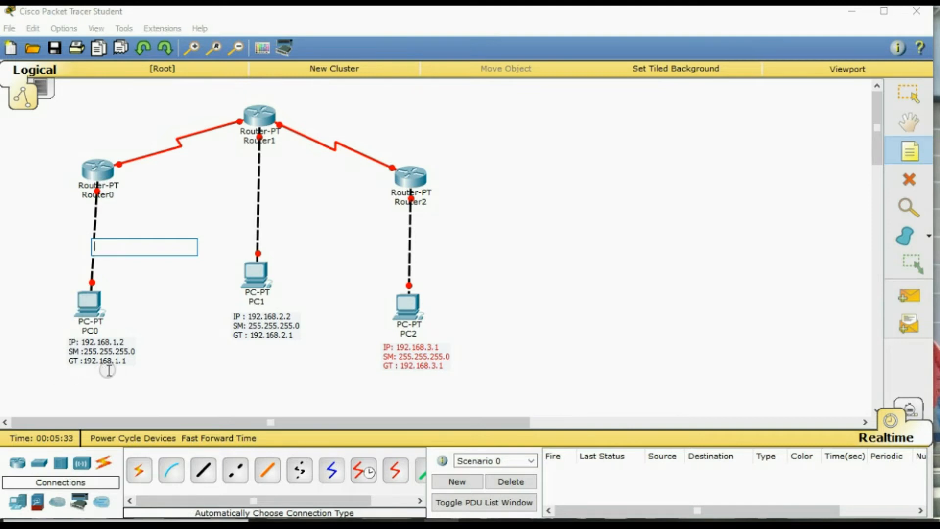
text(192.168.1.1)
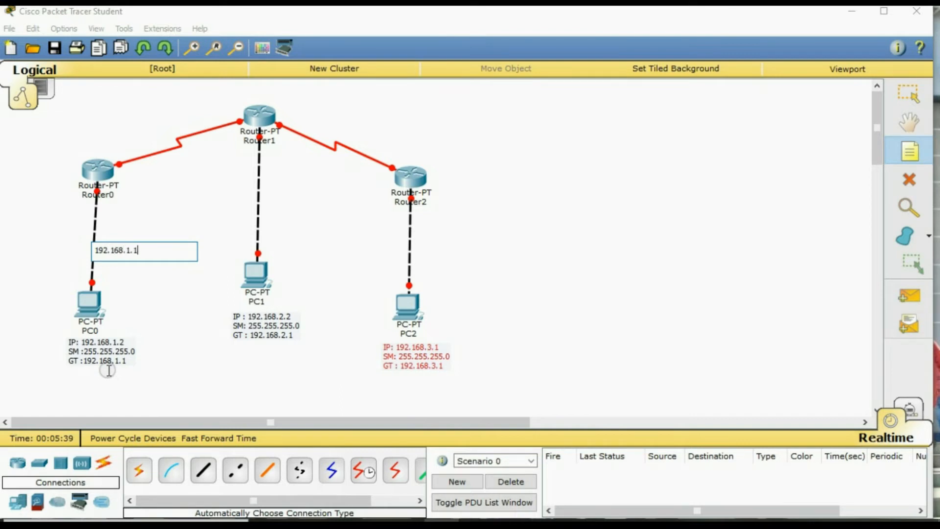
click(262, 199)
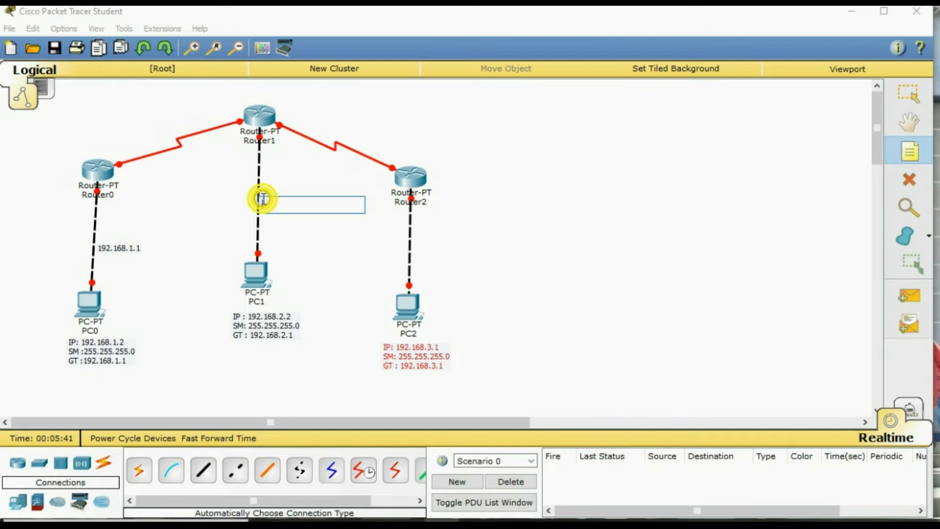
text(192)
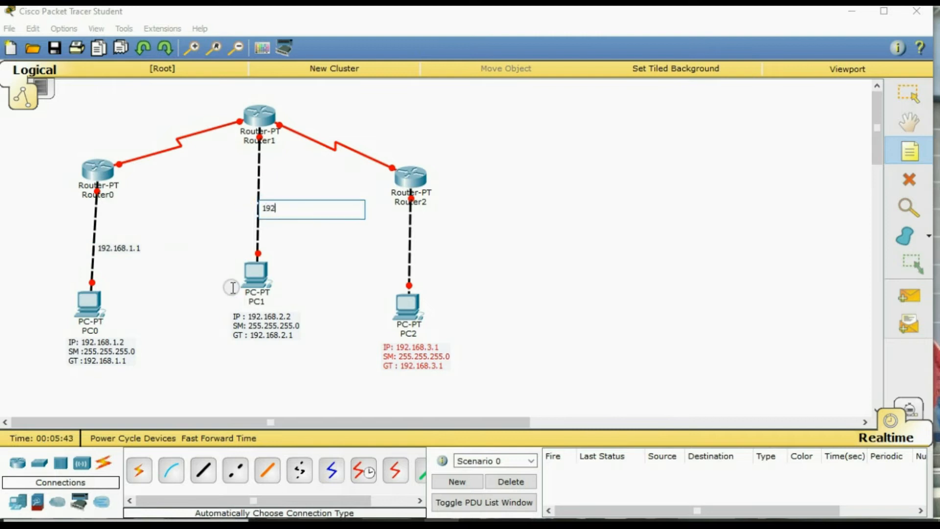
text(.168.2.1)
click(412, 235)
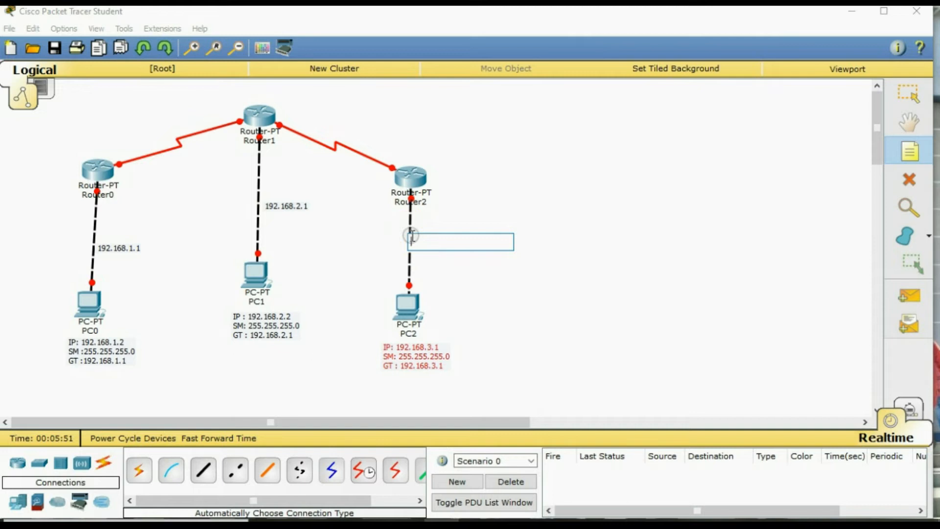
text(192.168.3.1)
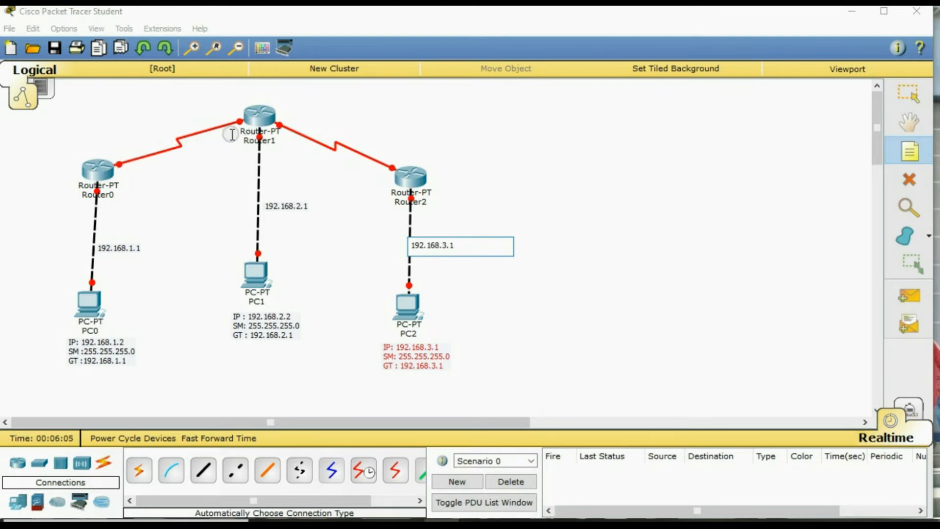
Label the Router0–Router1 serial link with notes 192.16.1.1 at Router0 and 192.16.1.2 at Router1.
click(112, 153)
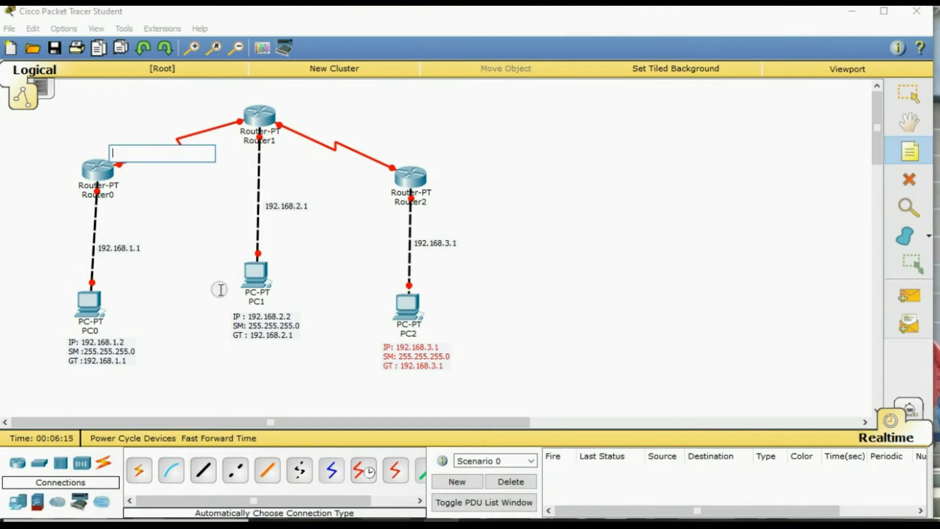
text(192.16.1.1)
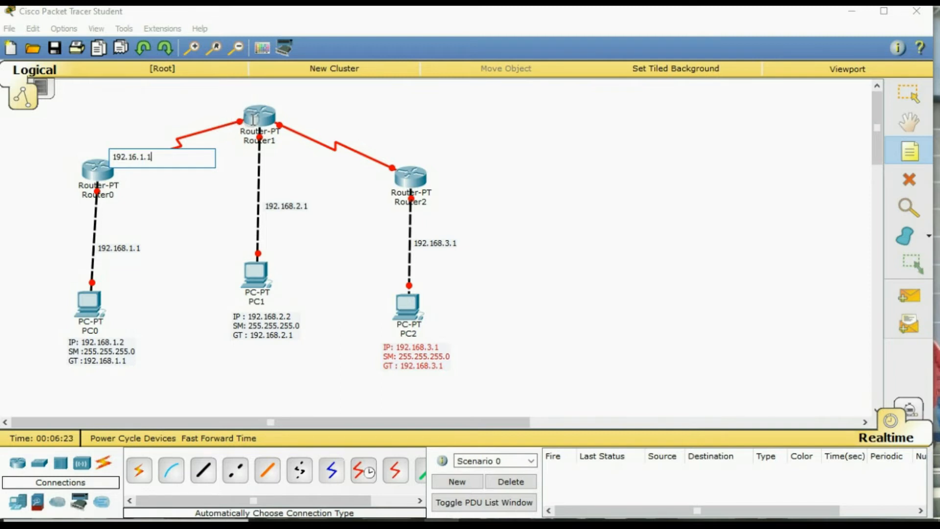
click(210, 113)
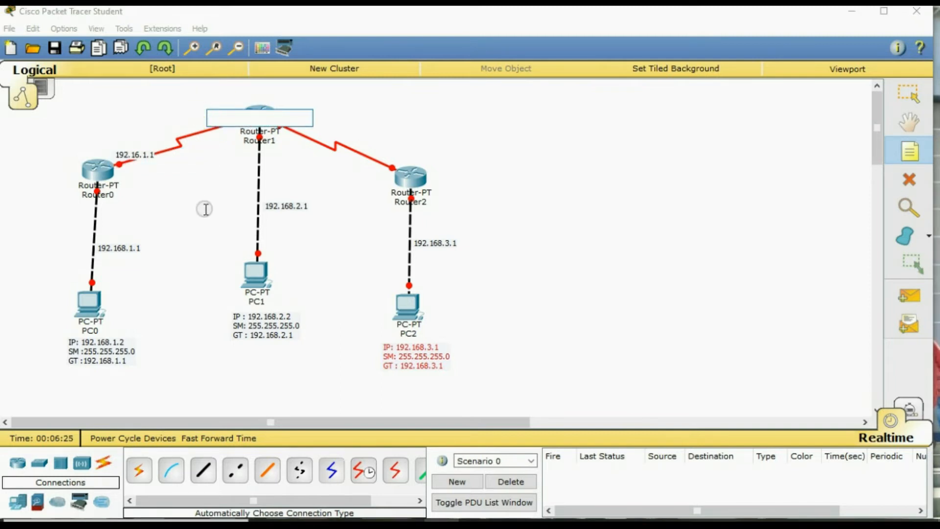
text(192.16.)
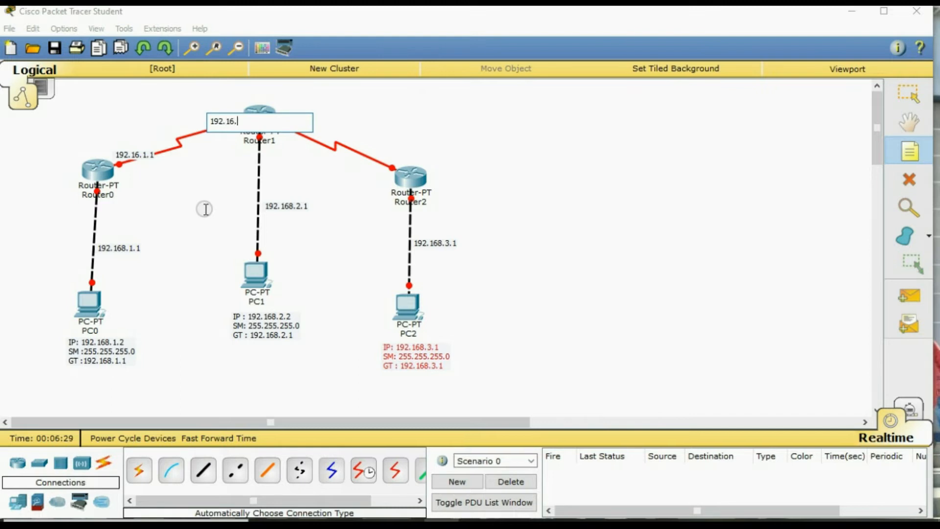
text(1.2)
Label the Router1–Router2 serial link with notes 192.16.2.1 at Router1 and 192.16.2.2 at Router2.
click(281, 108)
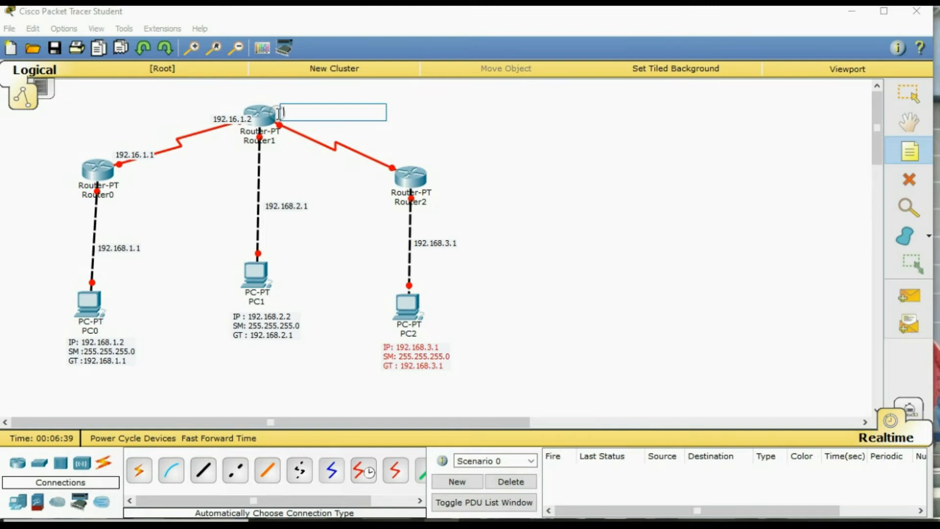
text(192.16.2.1)
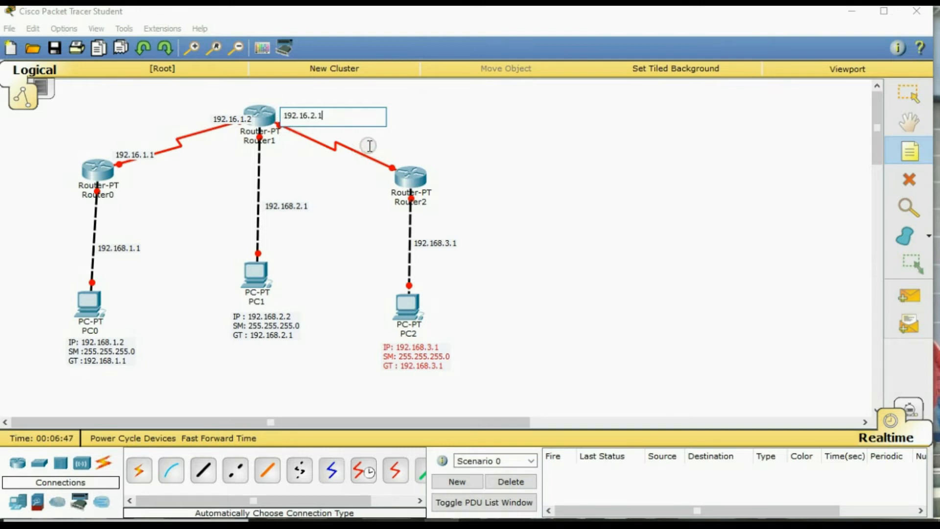
click(369, 145)
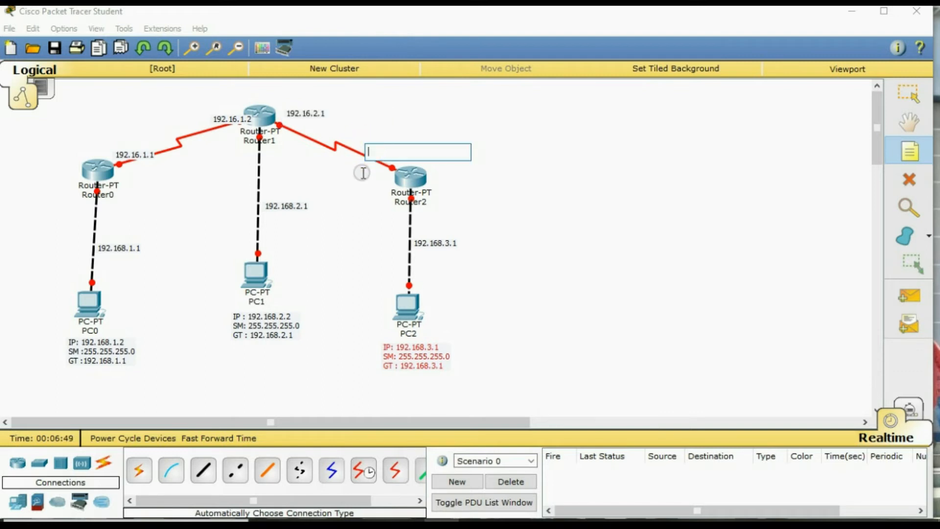
text(192.16.2.2)
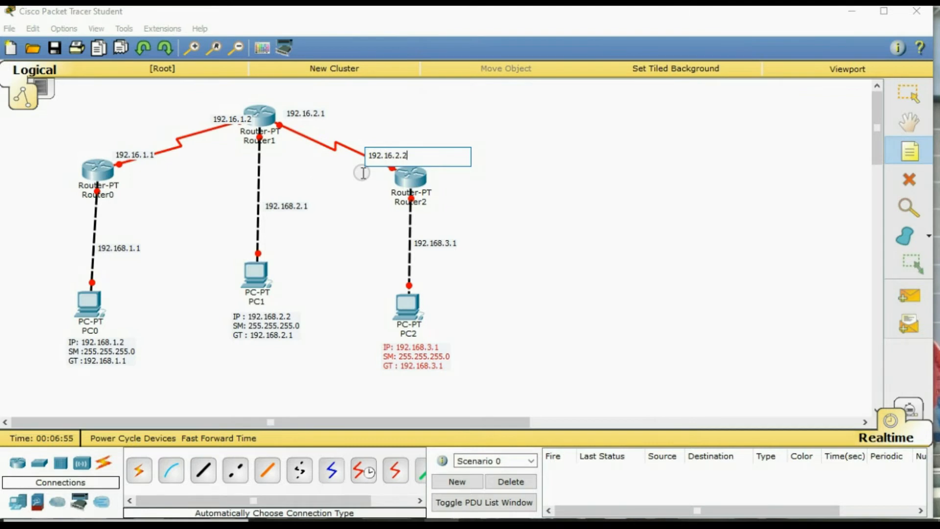
click(912, 93)
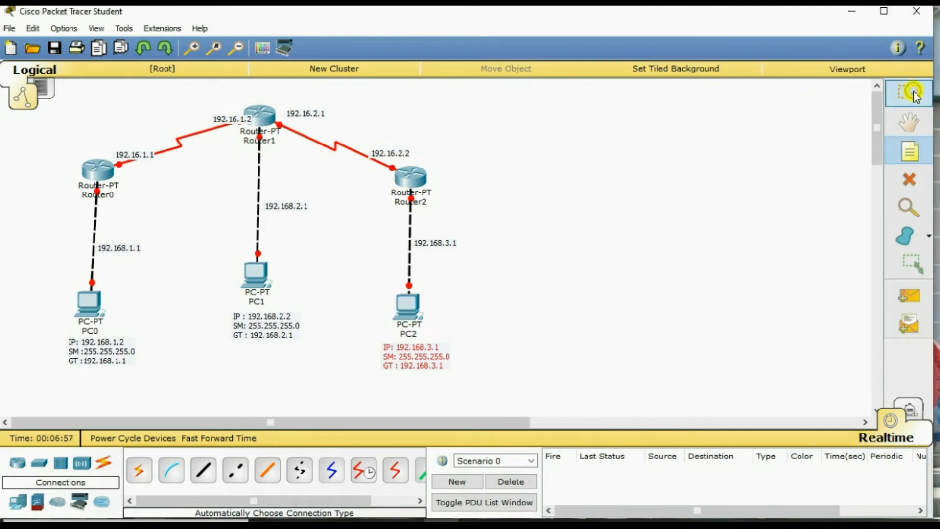
Move the serial-link notes 192.16.2.2, 192.16.1.2 and 192.16.1.1 clear of the cables beside their routers.
drag(388, 156, 396, 161)
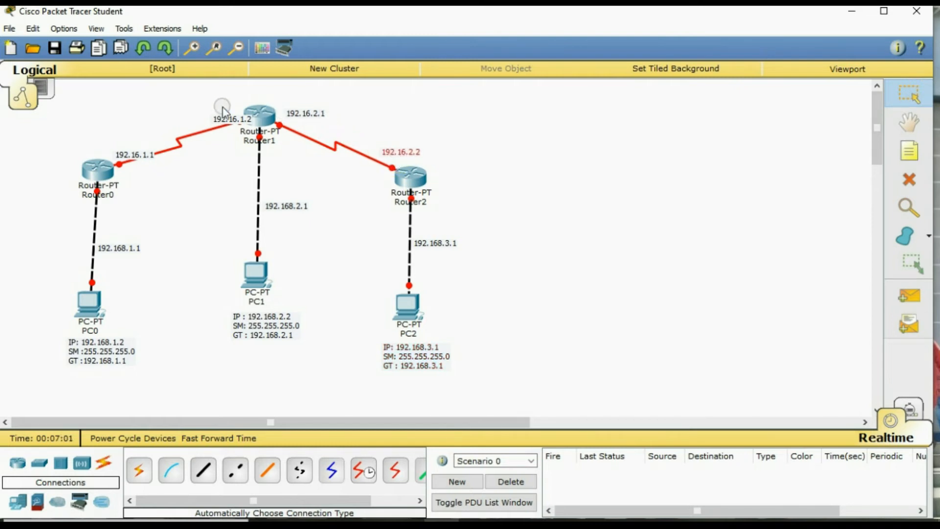
click(214, 119)
drag(214, 120, 209, 118)
click(128, 145)
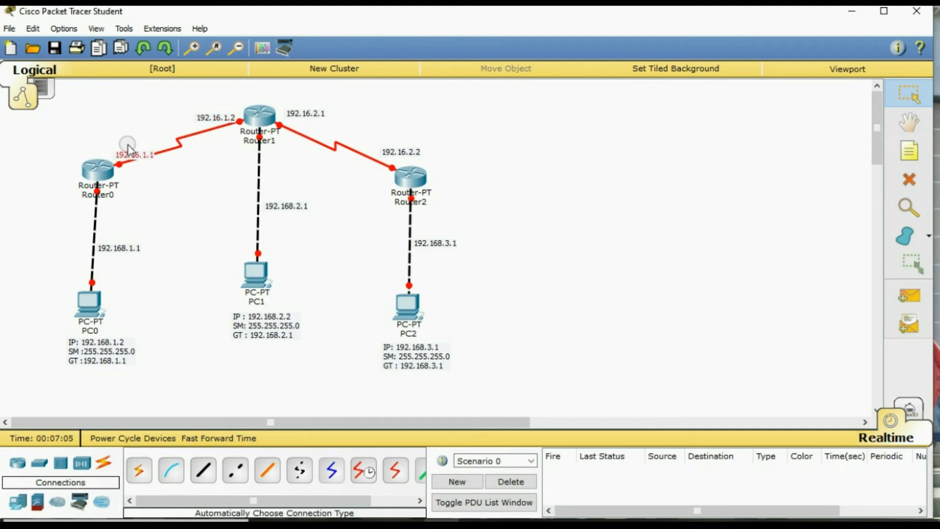
drag(129, 146, 117, 152)
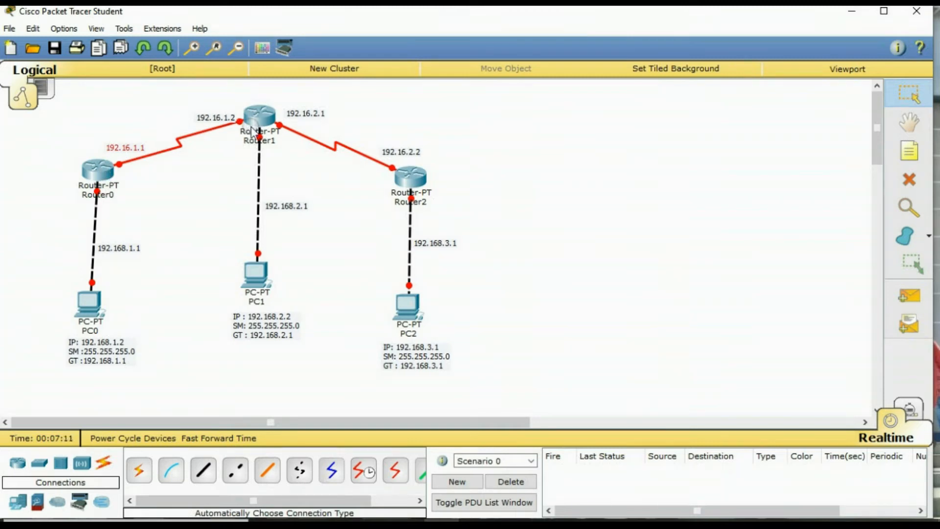
drag(225, 120, 224, 114)
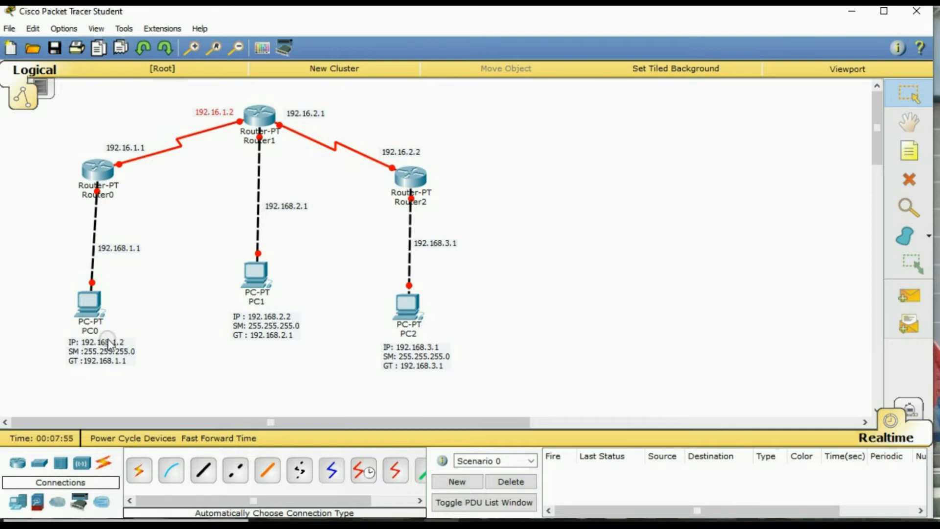
Configure PC0 with static IP address 192.168.1.2, subnet mask 255.255.255.0 and default gateway 192.168.1.1.
click(90, 303)
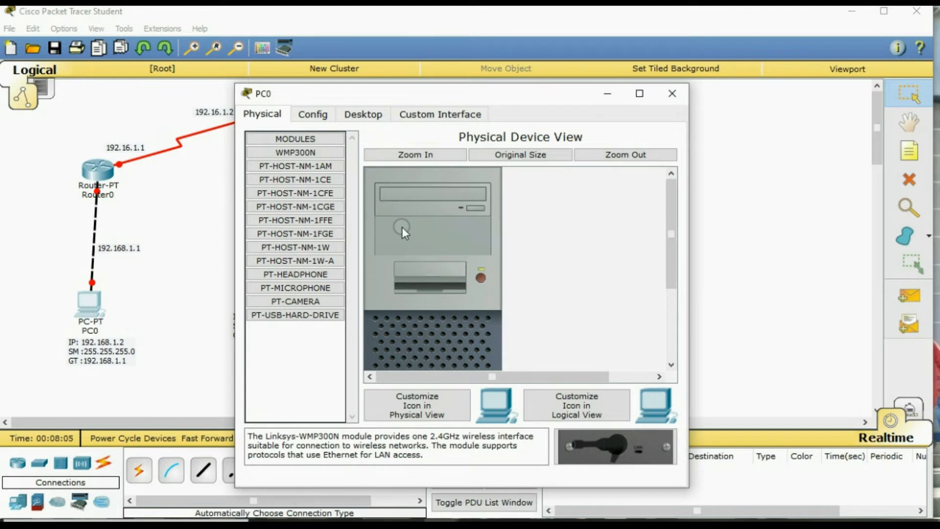
click(364, 114)
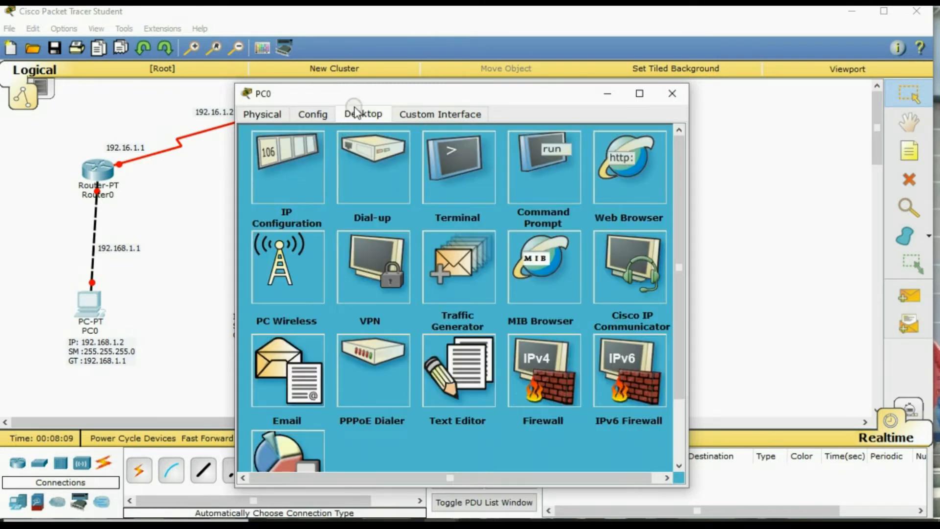
click(295, 171)
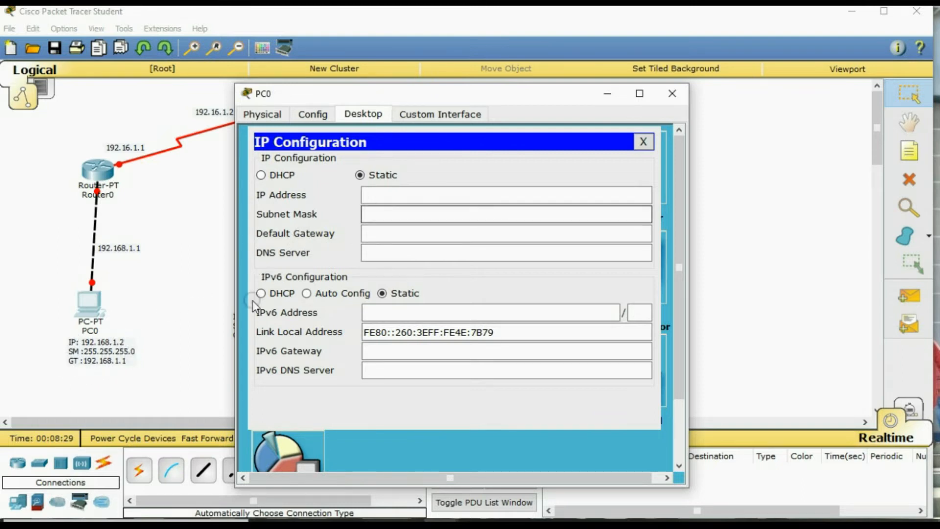
click(380, 196)
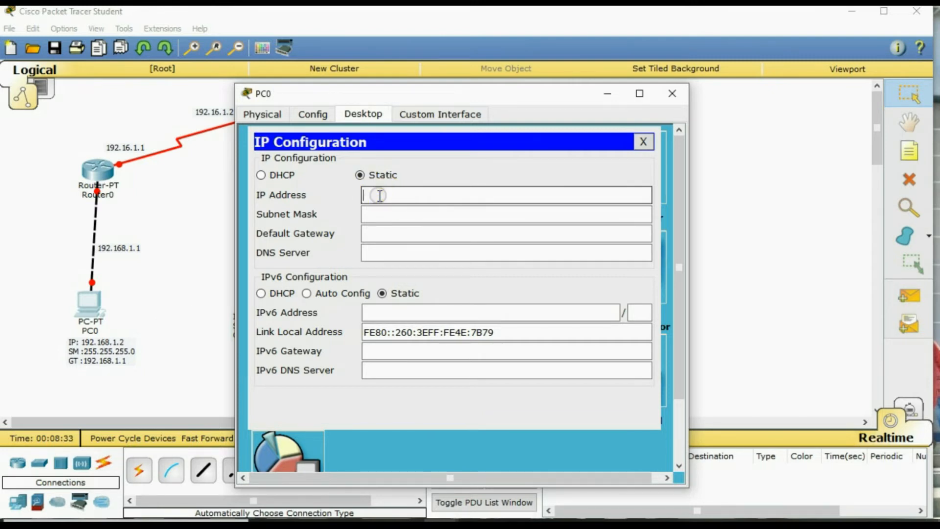
text(192.168.1.2)
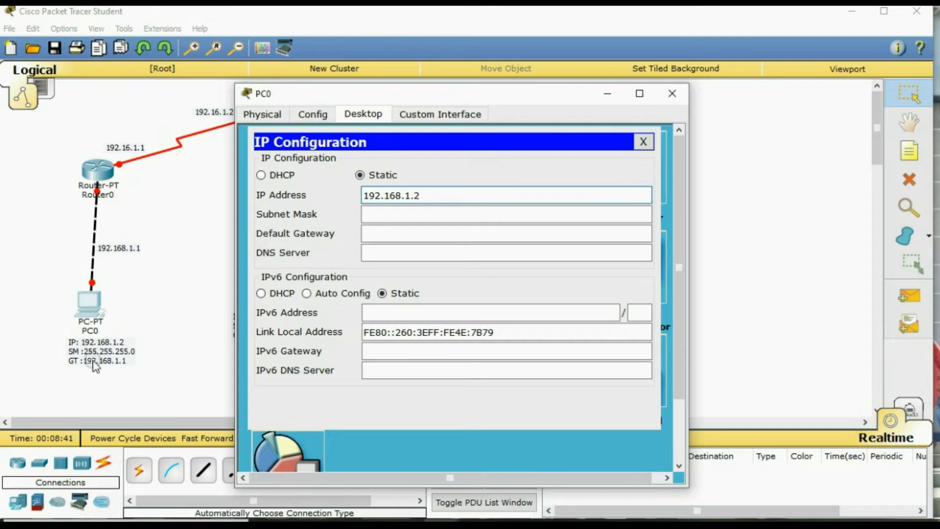
click(451, 214)
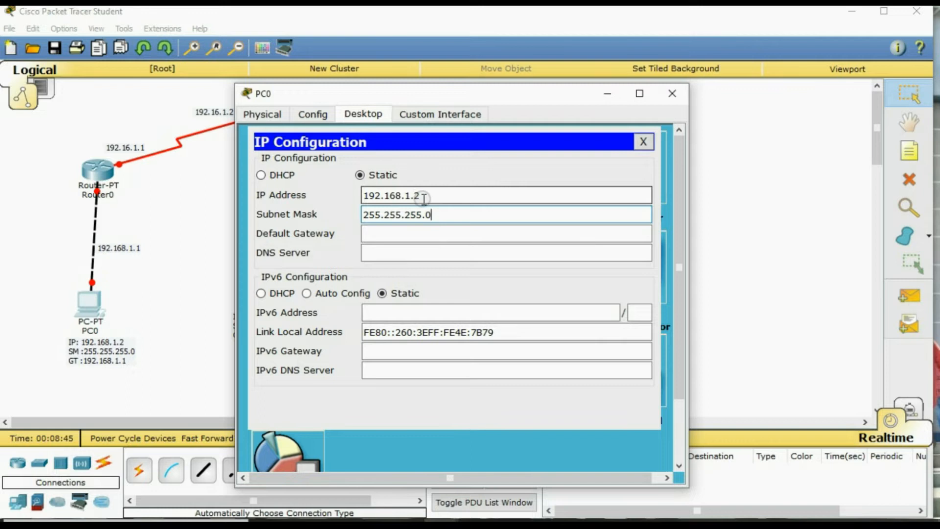
click(434, 237)
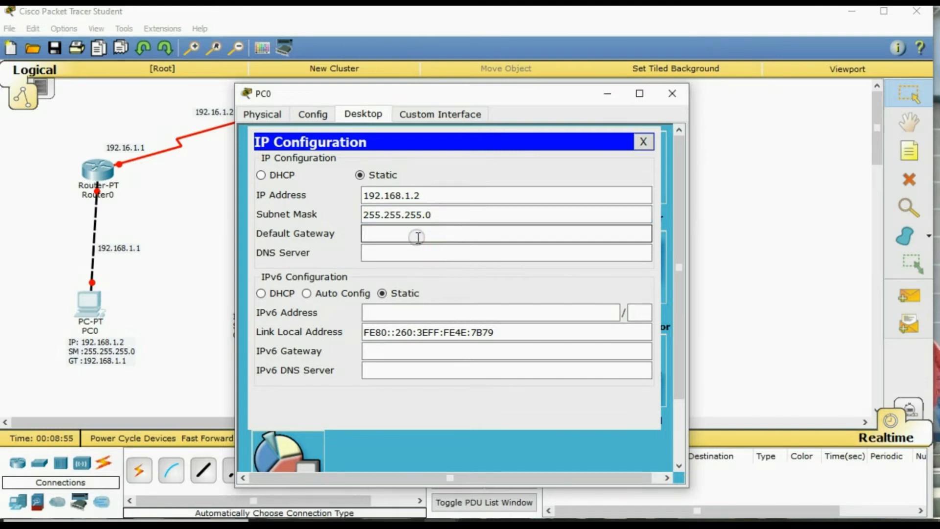
text(192.168.1.1)
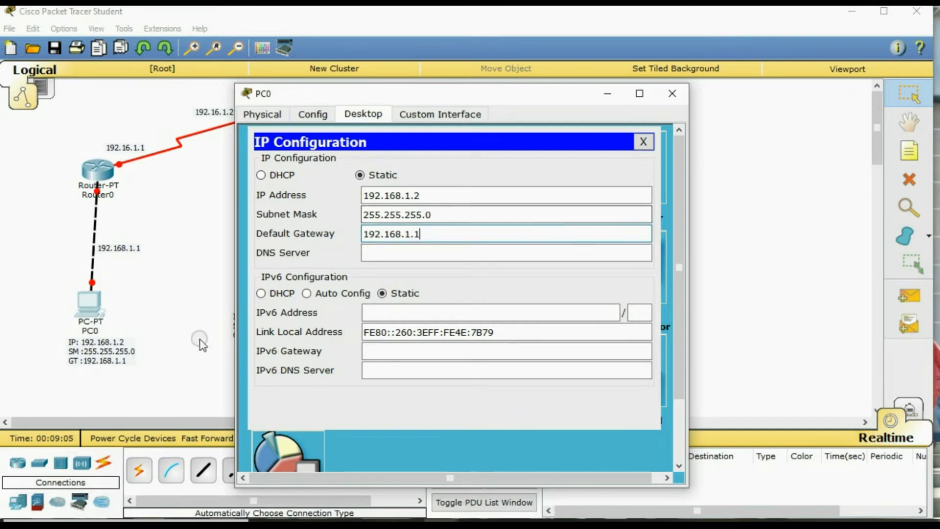
click(673, 93)
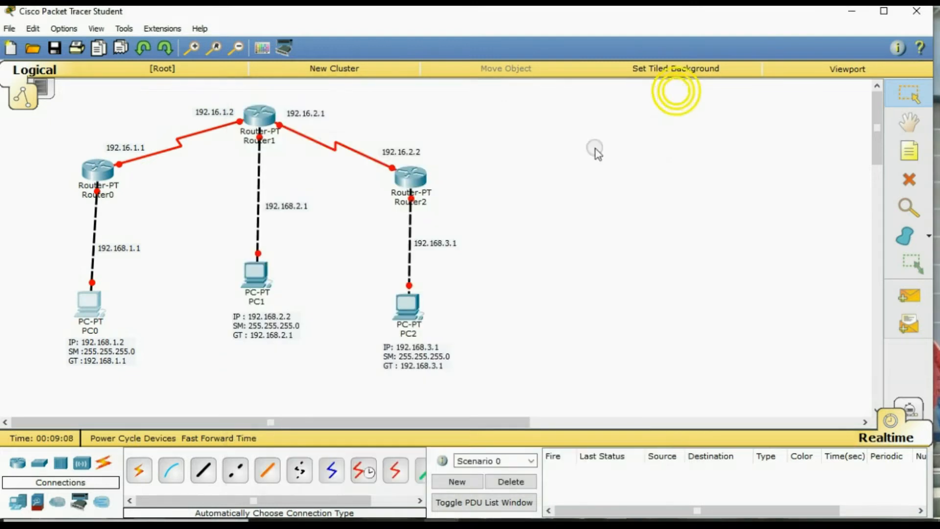
Configure PC1 with static IP address 192.168.2.2, subnet mask 255.255.255.0 and default gateway 192.168.2.1.
click(257, 279)
drag(351, 98, 453, 90)
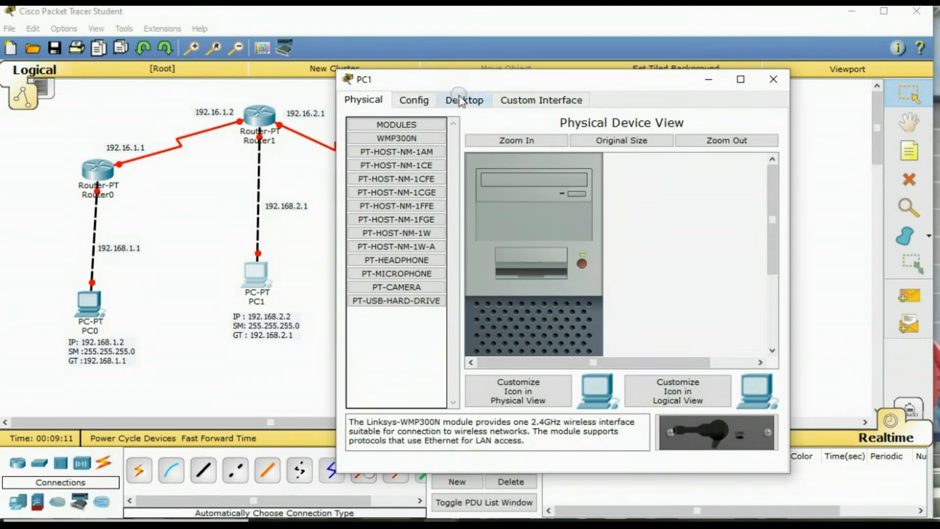
click(463, 105)
click(381, 168)
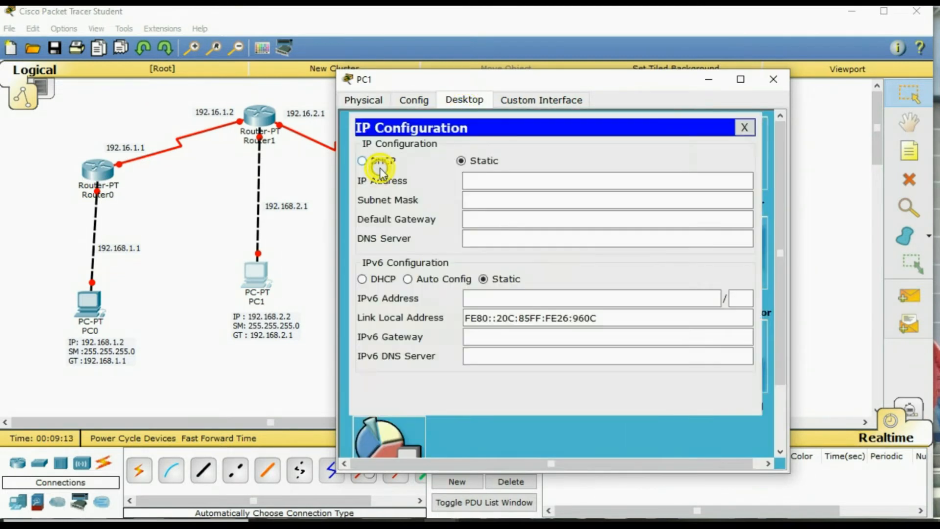
click(478, 177)
click(478, 177)
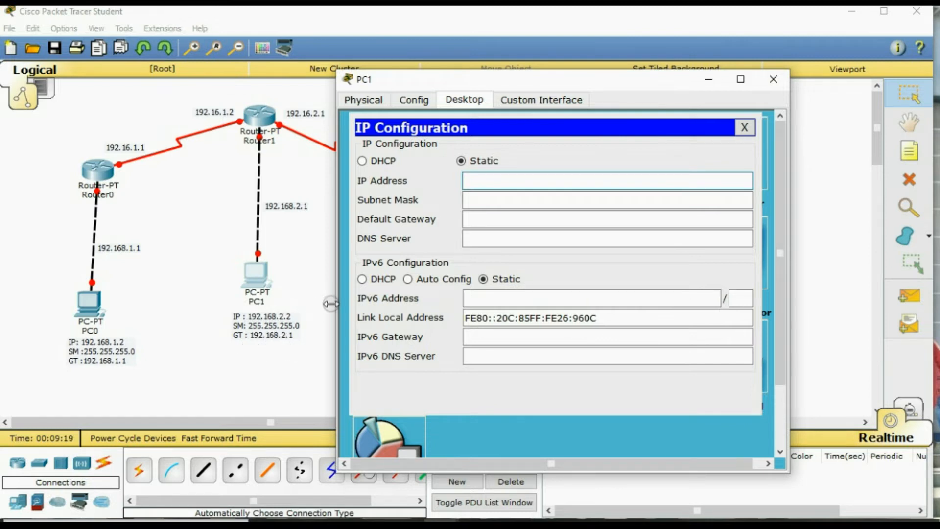
text(192.168.2.2)
click(531, 202)
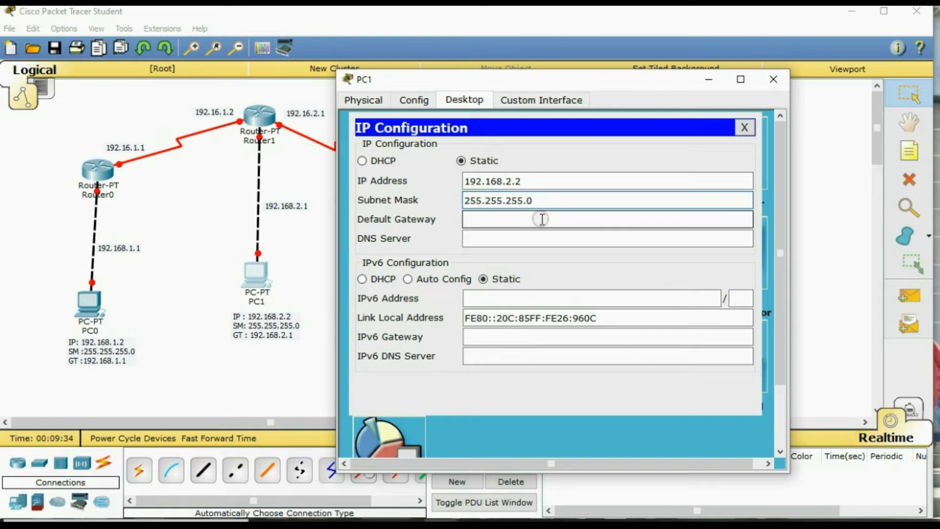
click(542, 219)
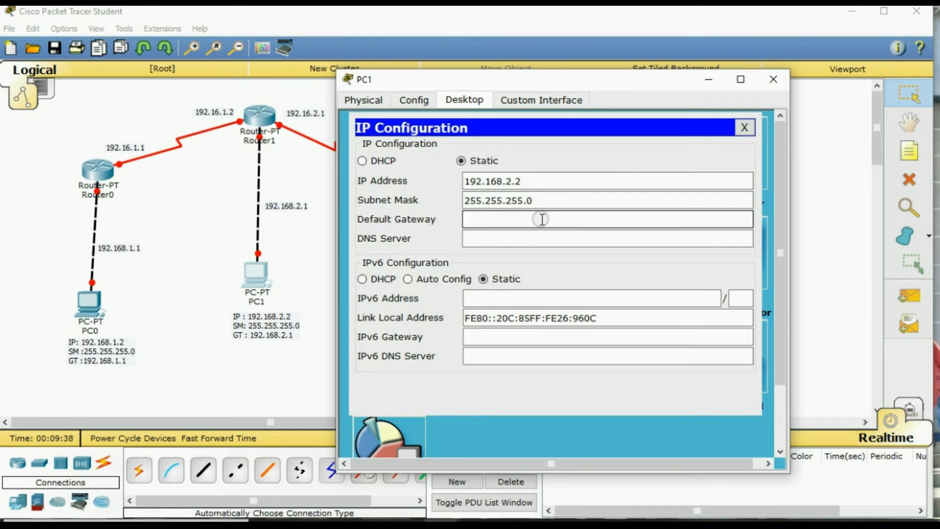
text(192.168.2.1)
click(471, 221)
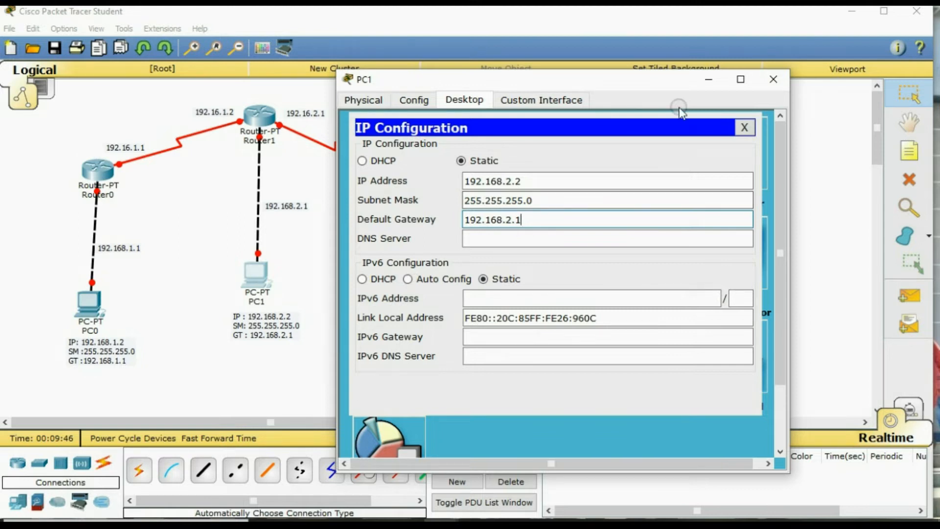
click(773, 80)
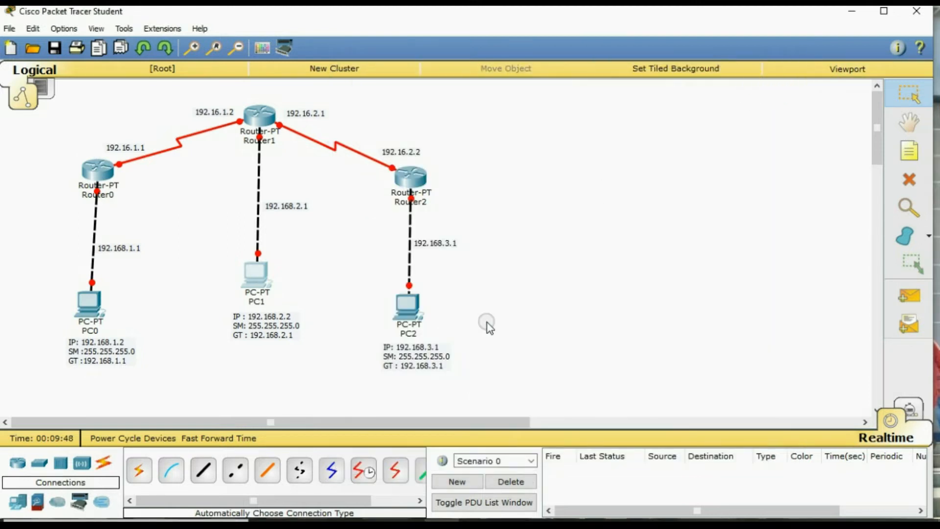
Give PC2 the static IP address 192.168.3.2 with subnet mask 255.255.255.0.
click(406, 312)
drag(373, 97, 397, 103)
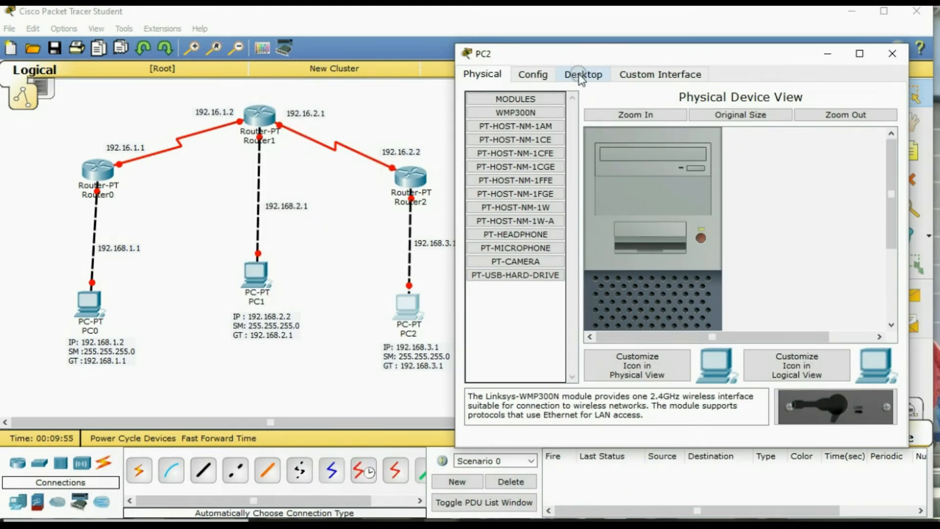
click(580, 78)
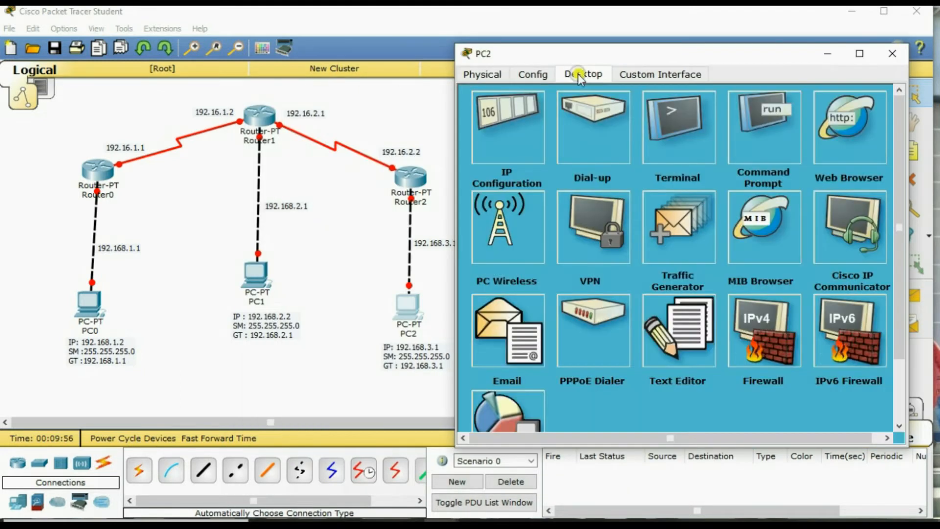
click(522, 123)
click(612, 155)
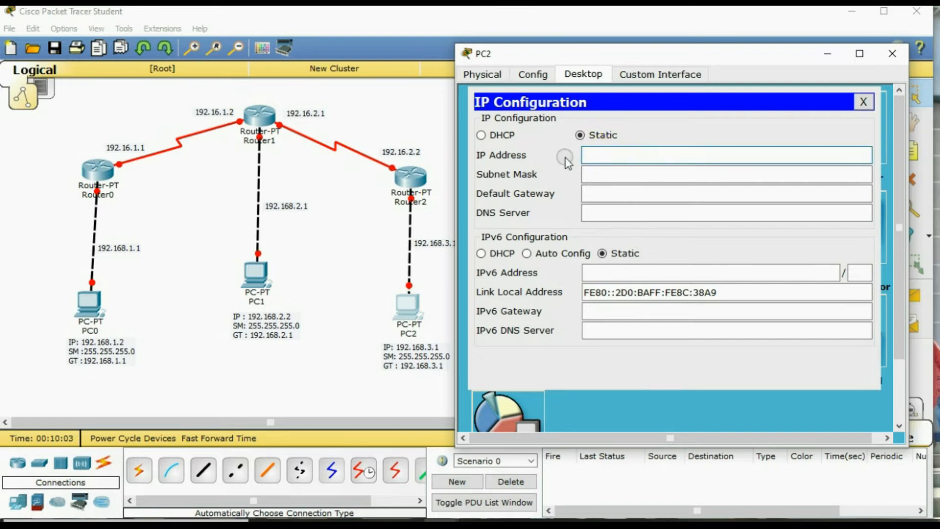
text(192.168.3.2)
Correct the IP line in the addressing note under PC2 to 192.168.3.2.
click(435, 349)
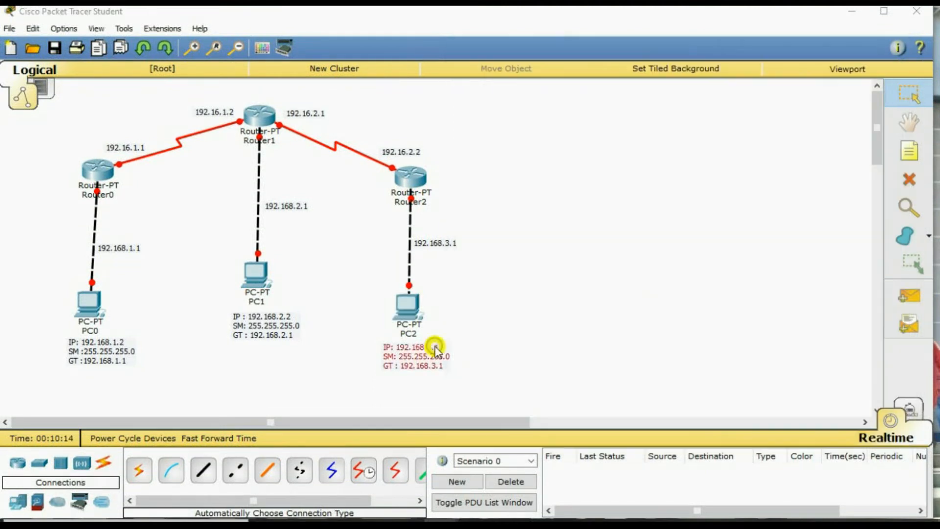
click(434, 349)
key(BackSpace)
text(2)
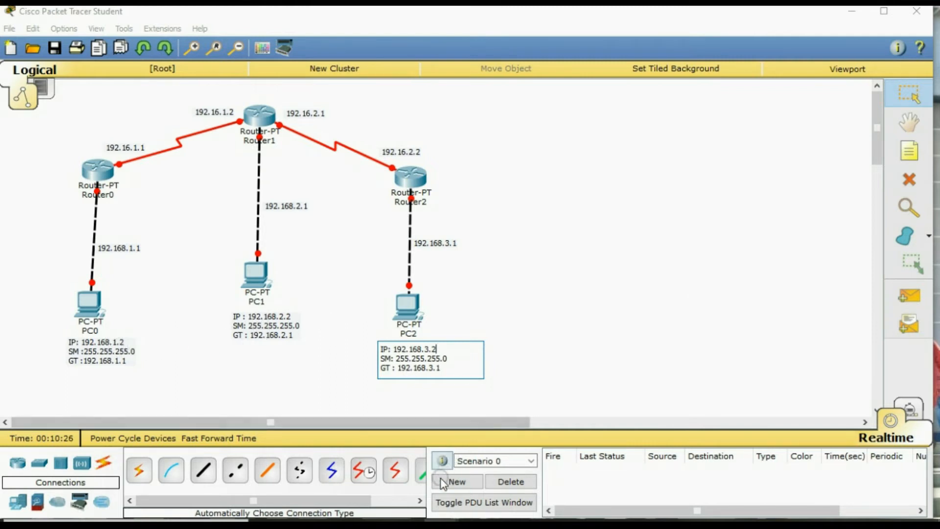
Return to PC2's IP configuration, set the default gateway to 192.168.3.1 and close the PC2 window.
mouse_move(441, 523)
click(519, 467)
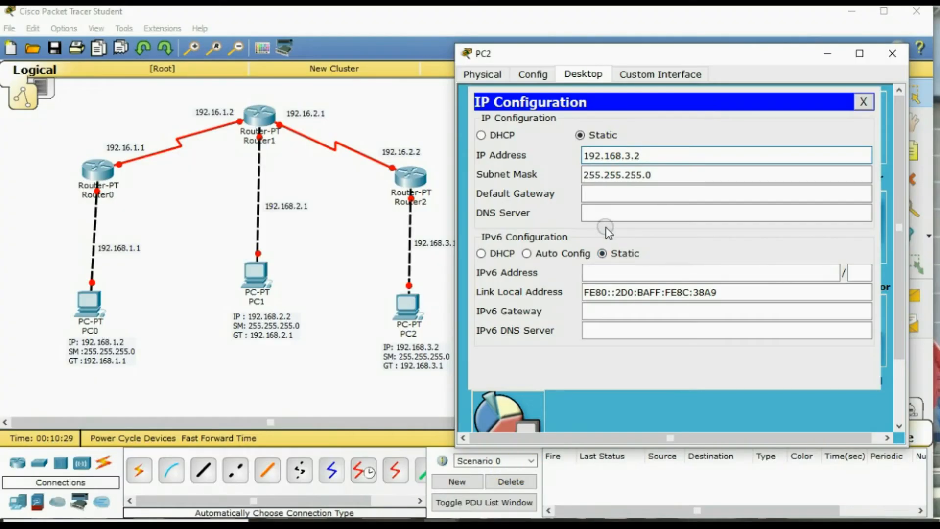
click(652, 188)
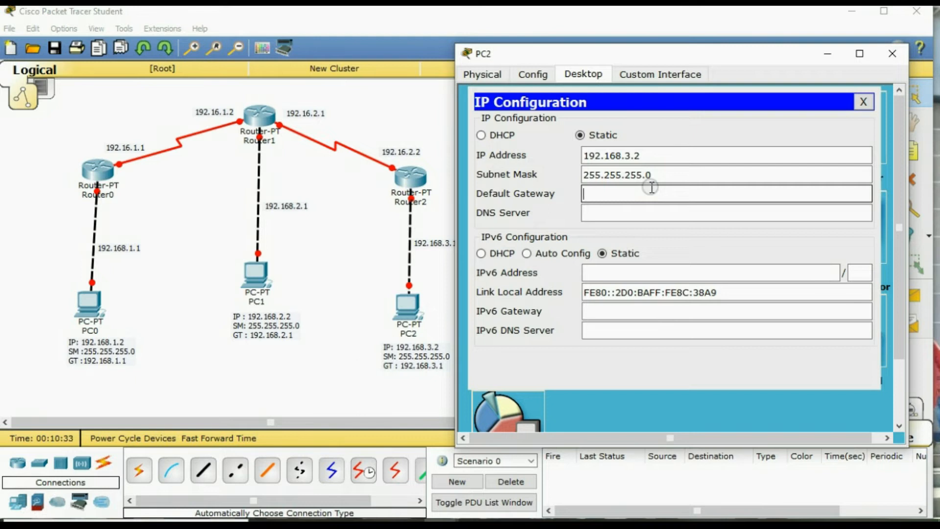
text(192.168.3.1)
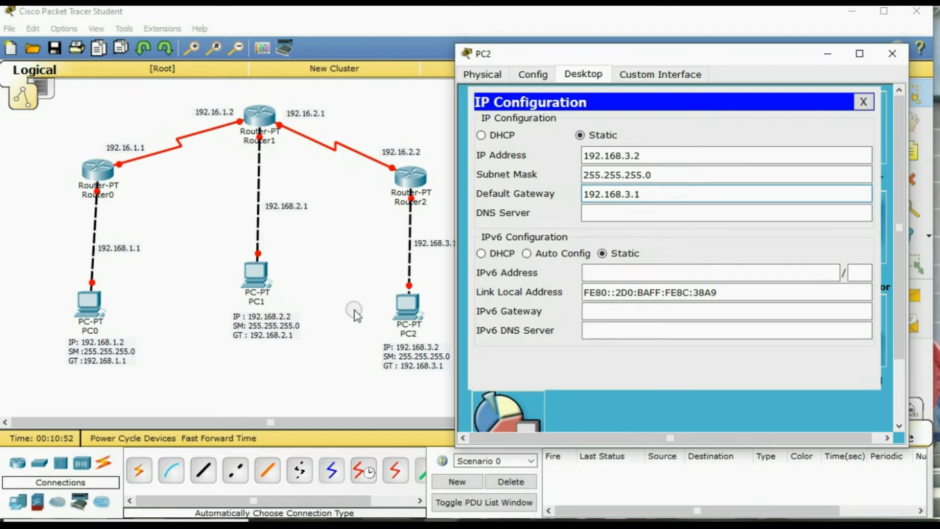
click(892, 53)
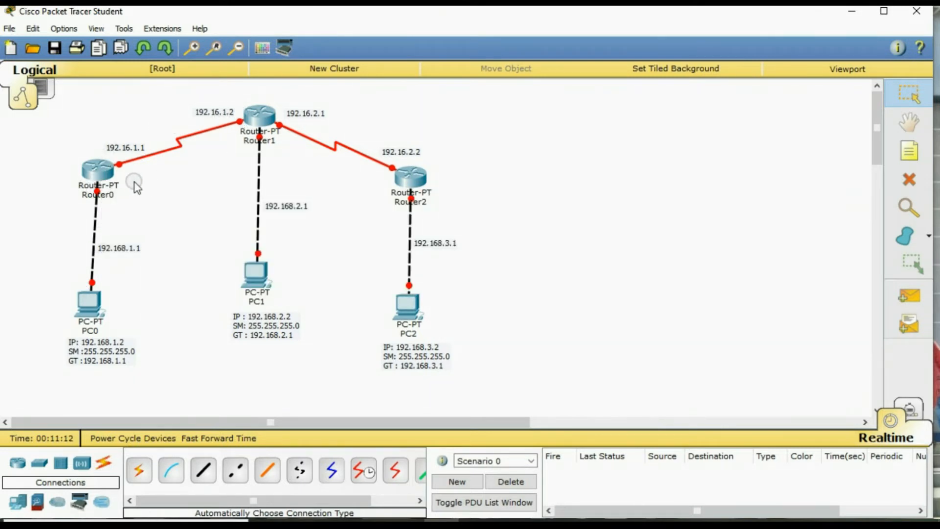
Open Router0's command line, decline the initial configuration dialog with n and enter privileged EXEC mode with en.
click(100, 167)
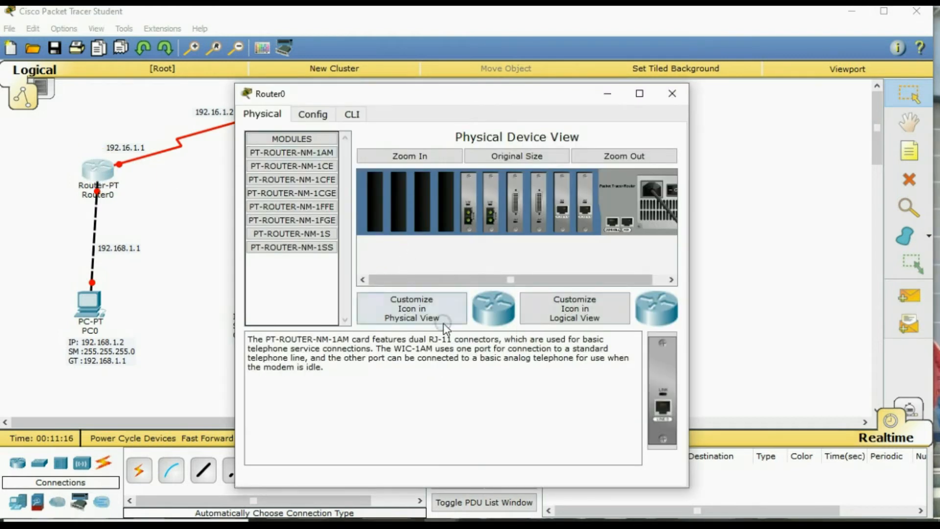
click(336, 248)
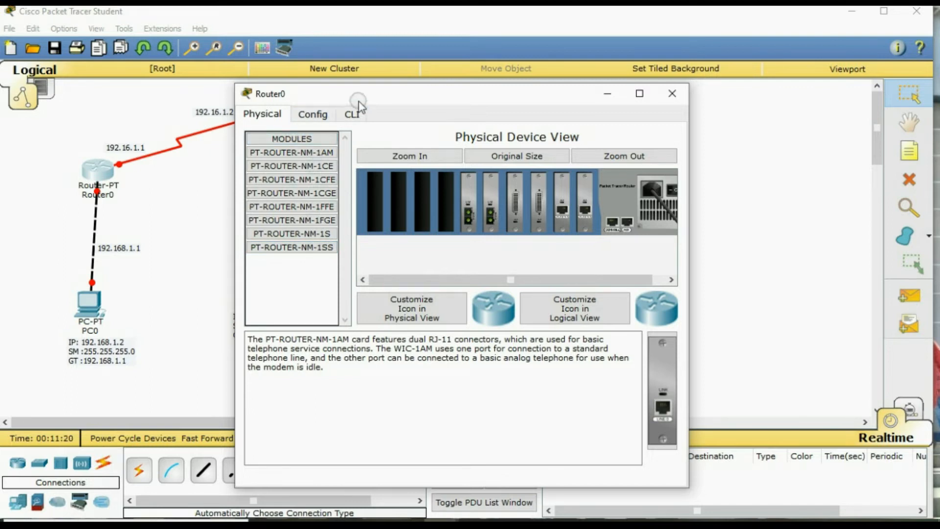
click(351, 113)
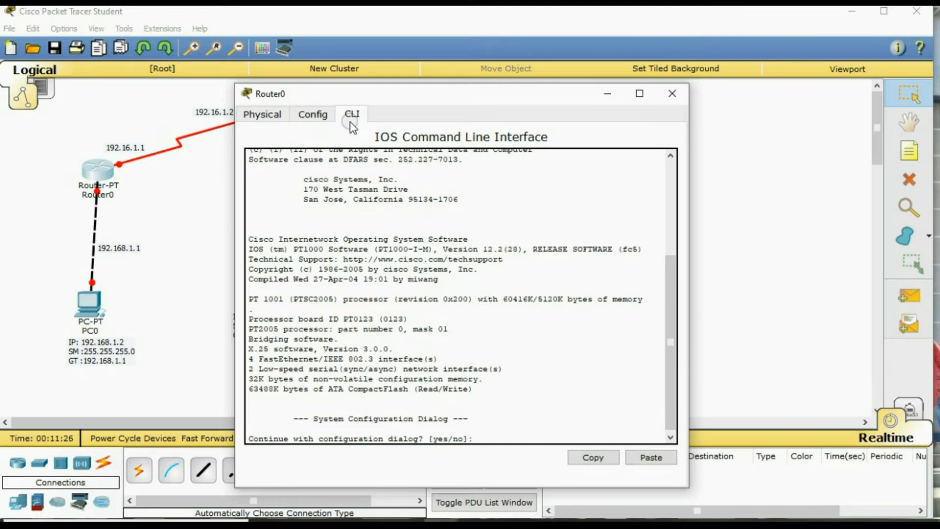
text(n)
key(Return)
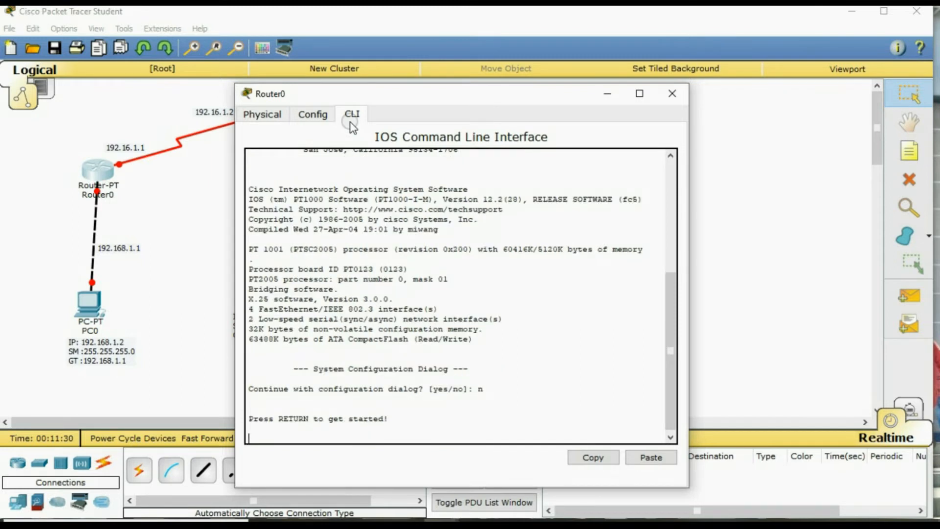
key(Return)
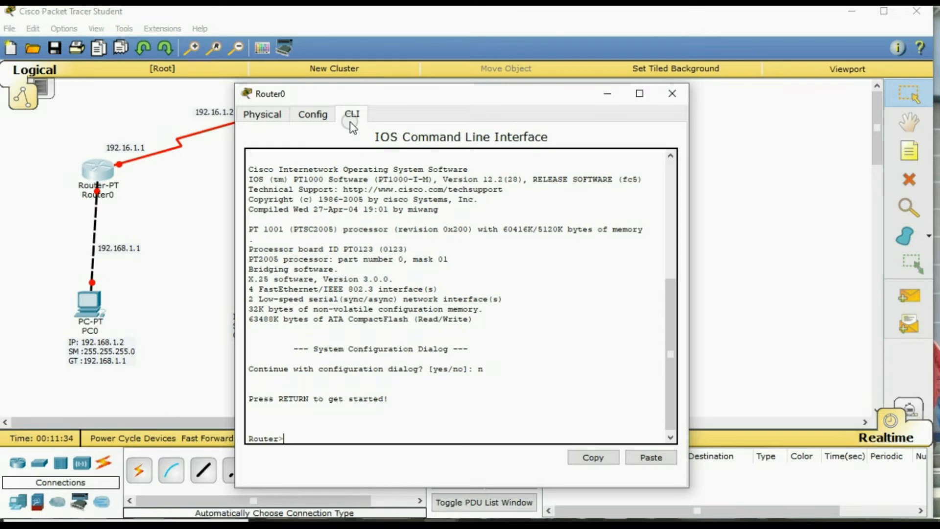
text(en)
key(Return)
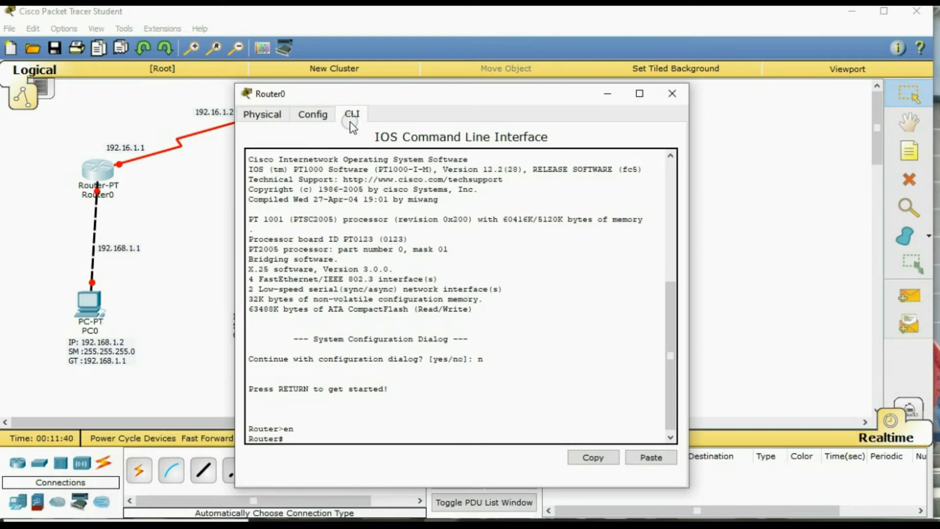
Enter global configuration mode with conf t and give Router0's interface fa 0/0 the address 192.168.1.1 with mask 255.255.255.0.
text(conft)
key(BackSpace)
text(t)
key(Return)
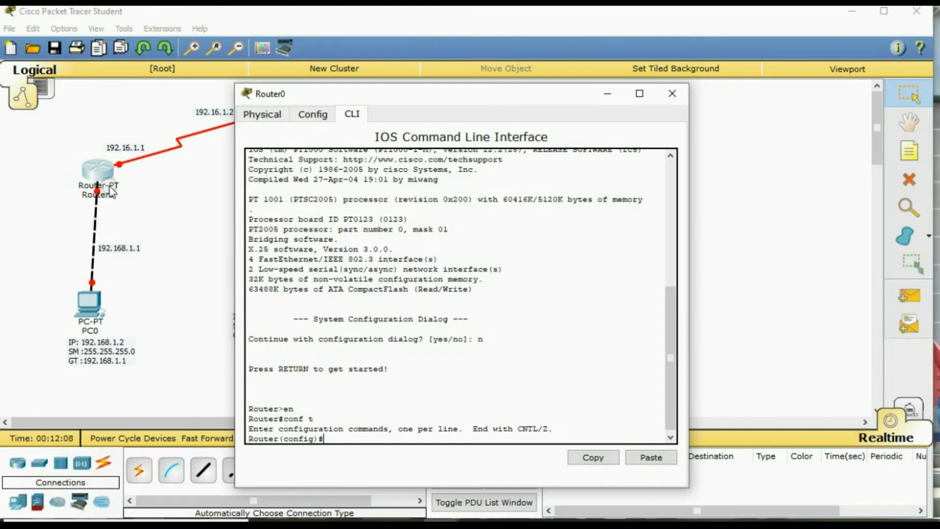
text(int fa 0/0)
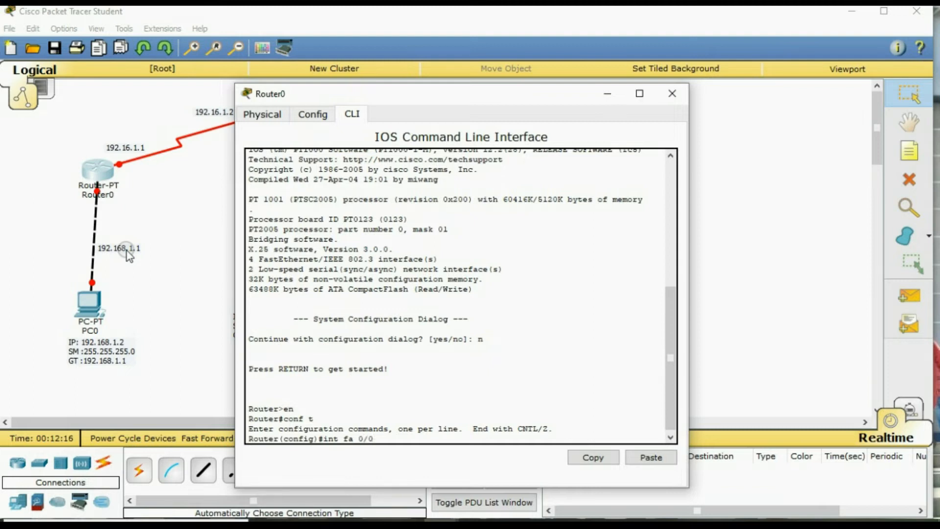
key(Return)
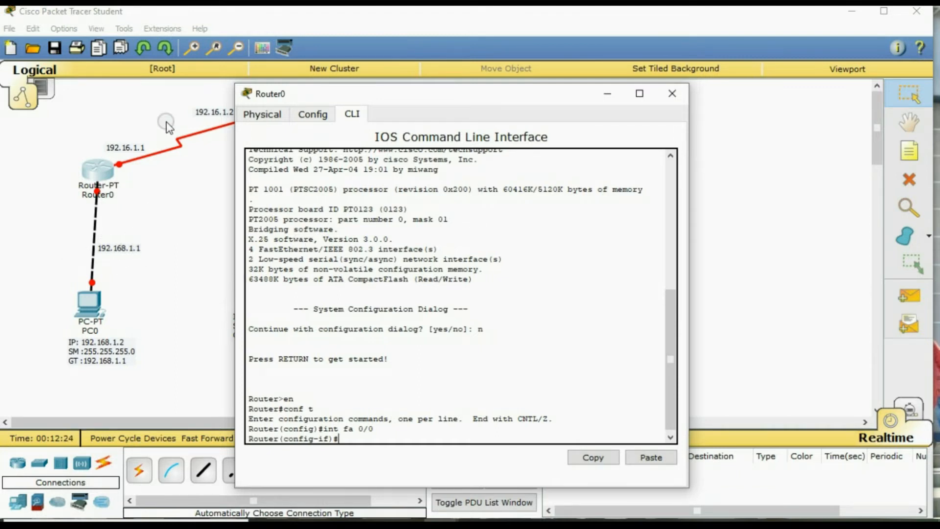
text(ip add 192.168.1.1)
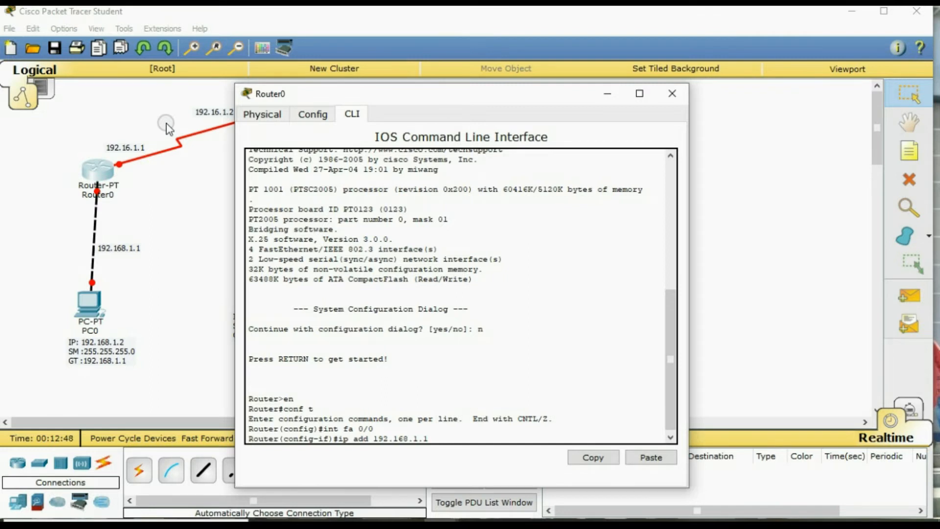
text(55.255.255.0)
key(Return)
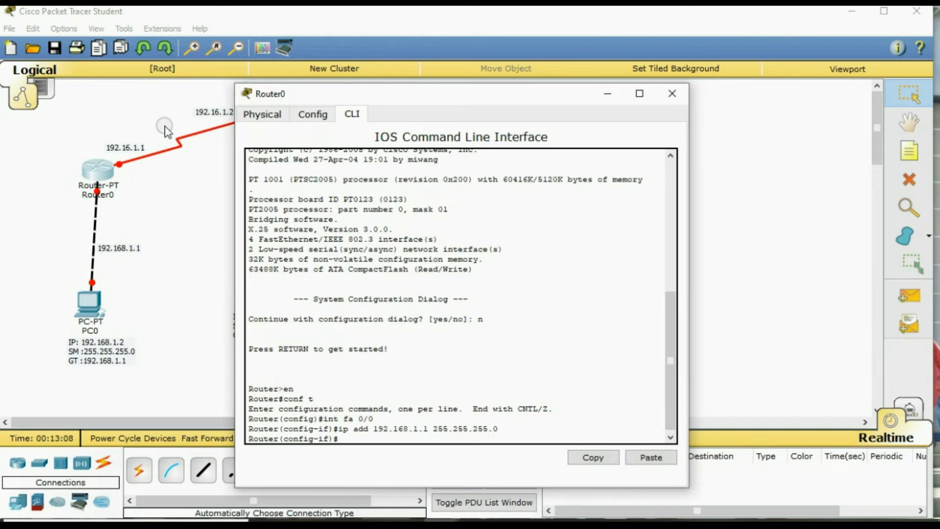
Enable Router0's fa 0/0 interface with no sh and leave its interface configuration with ex.
text(no sh)
key(Return)
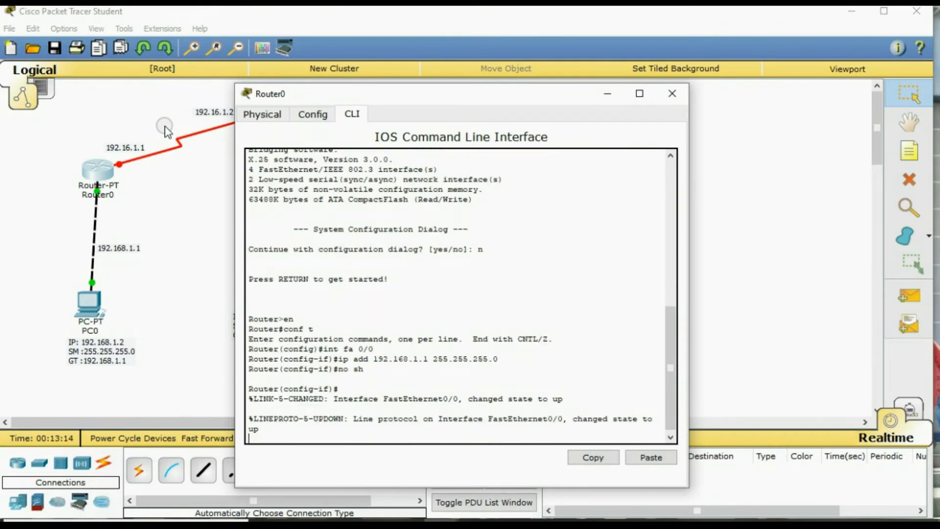
text(ex)
key(Return)
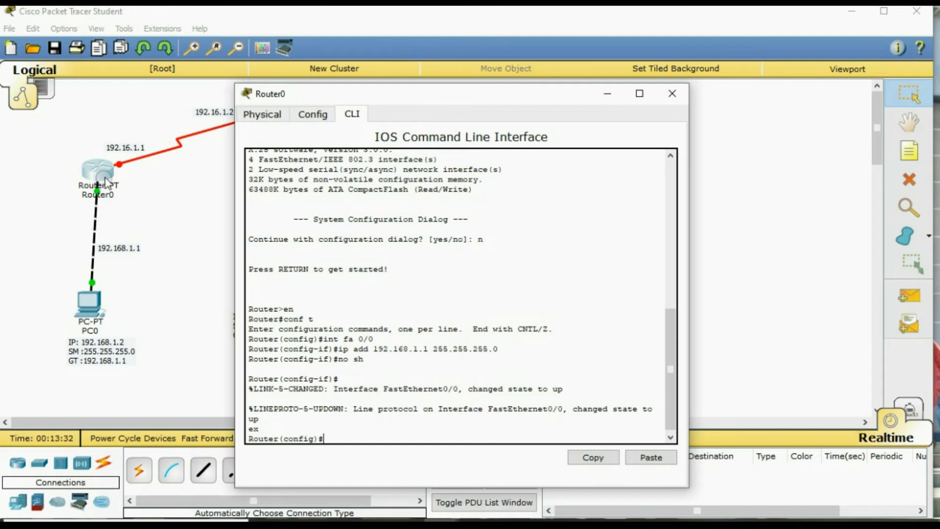
Configure Router0's interface se 2/0 with address 192.16.1.1 and mask 255.255.255.0, enable it with no sh and exit the interface.
click(122, 201)
click(119, 162)
text(int se 2/0)
key(Return)
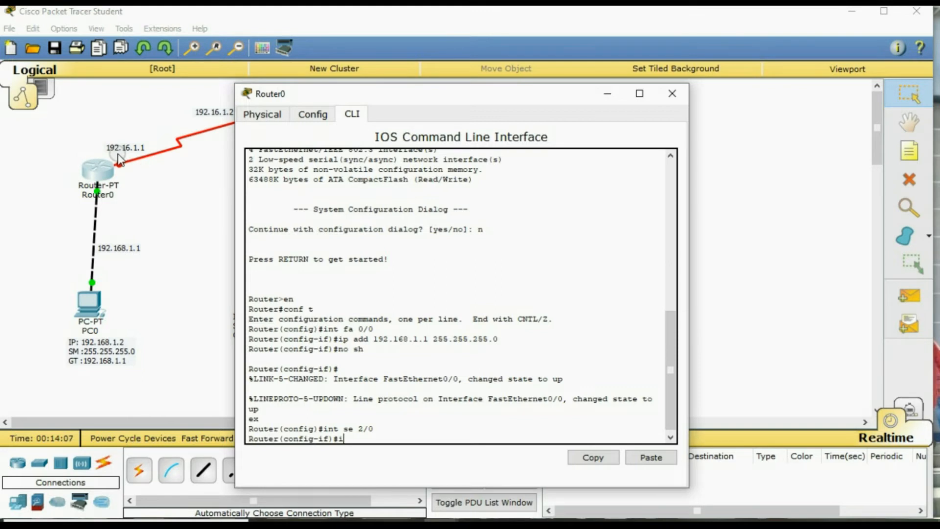
text(p add 192.16.1.1 255.255.)
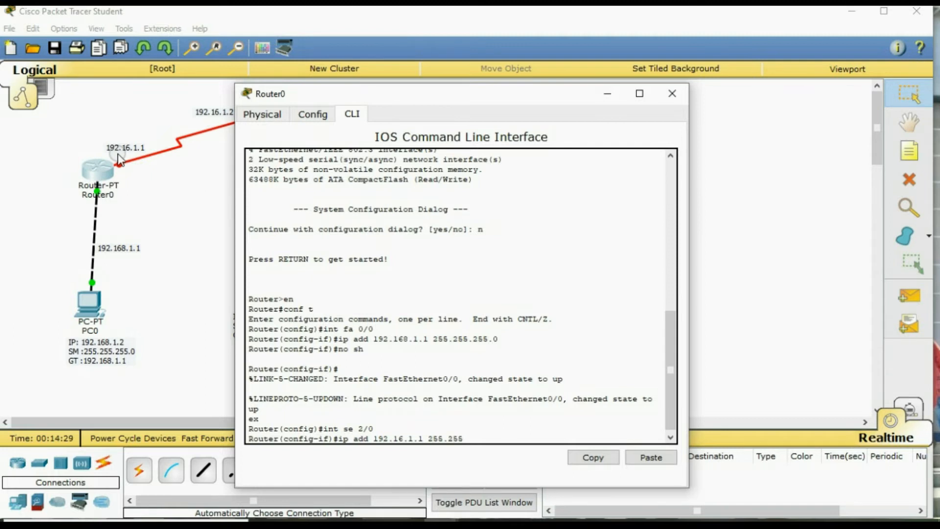
text(255.0)
key(Return)
text(no sh)
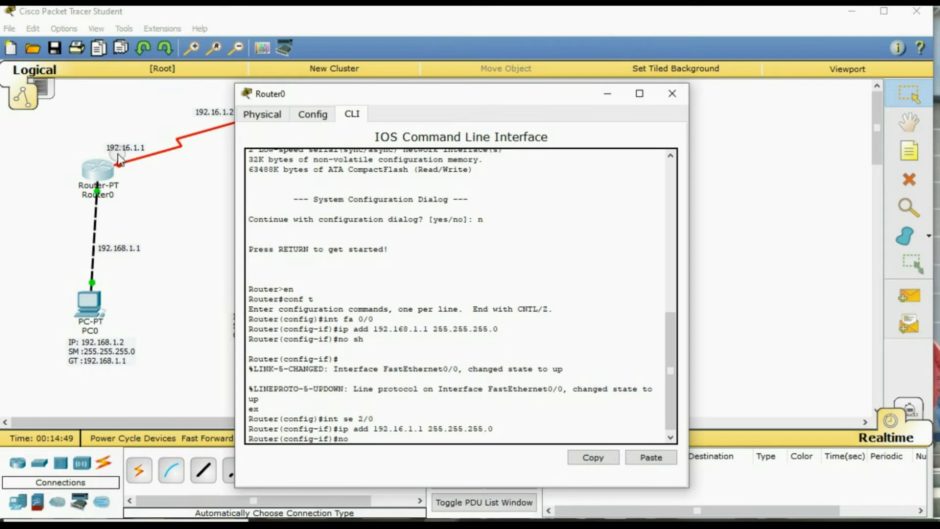
key(Return)
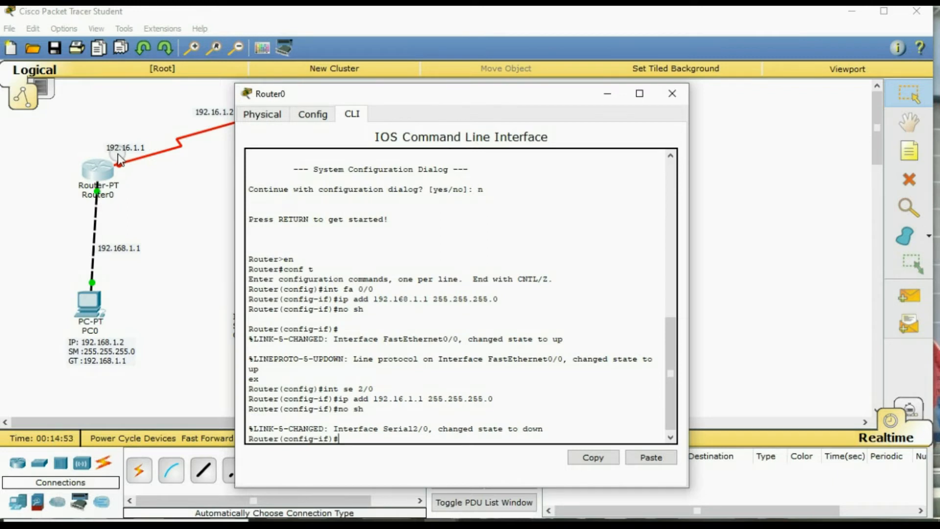
text(ex)
key(Return)
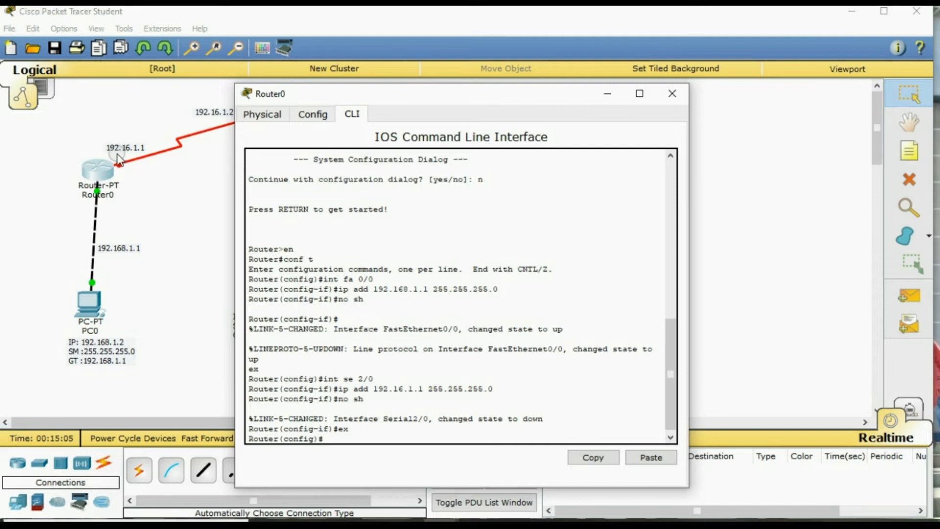
Add a static route on Router0 to network 192.168.2.0 255.255.255.0 through next hop 192.16.1.2.
text(ip route 192.168.2)
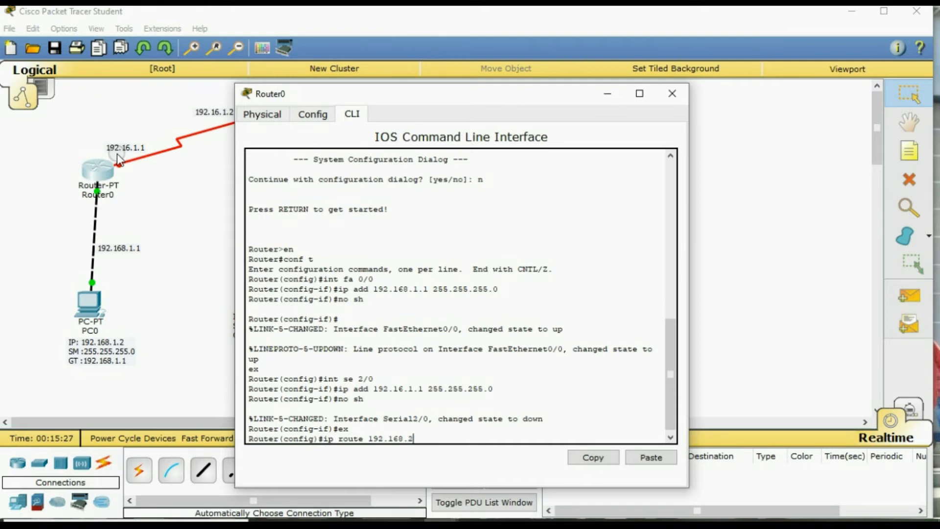
text(.0 255.255.255.0)
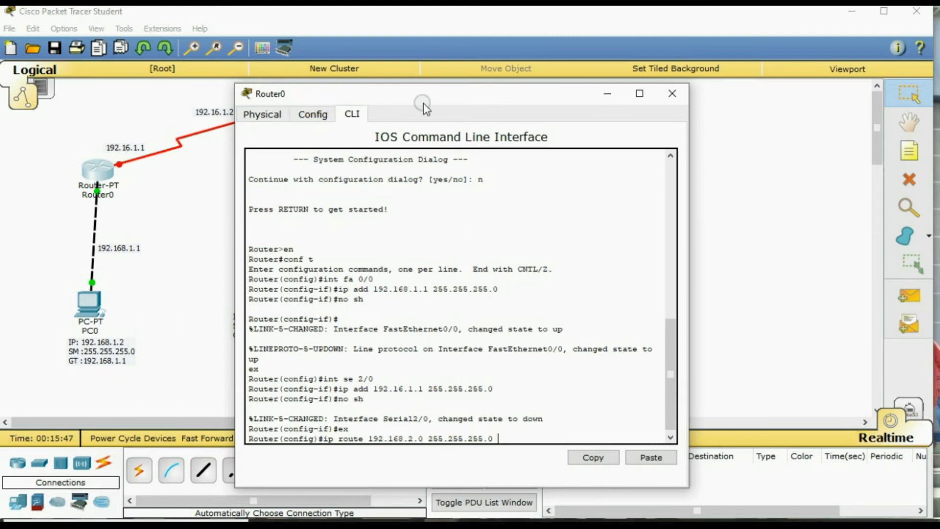
drag(413, 97, 491, 115)
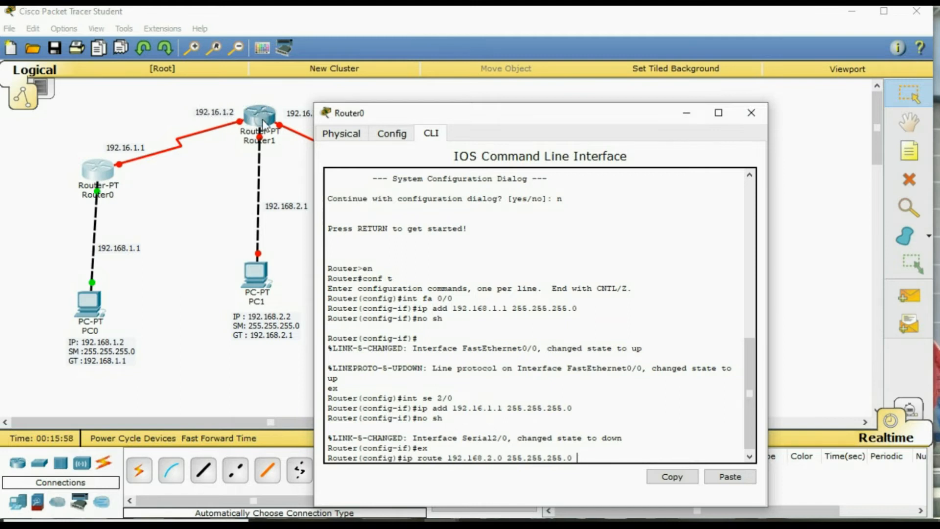
text(192.16)
text(.)
text(192.16.1.2)
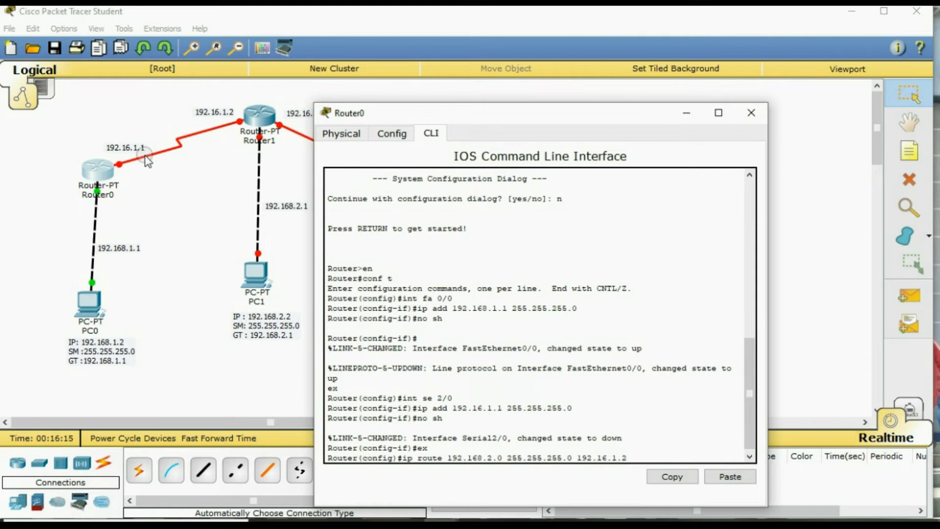
key(Return)
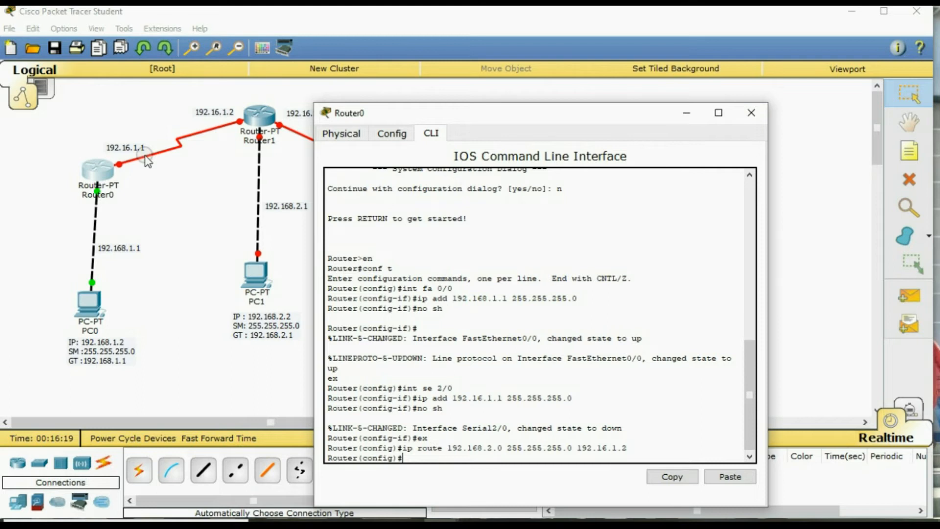
Add a static route on Router0 to 192.168.3.0 255.255.255.0 with next hop 192.16.1.0, and exit global configuration mode.
text(ip route 192)
text(.168.3.0)
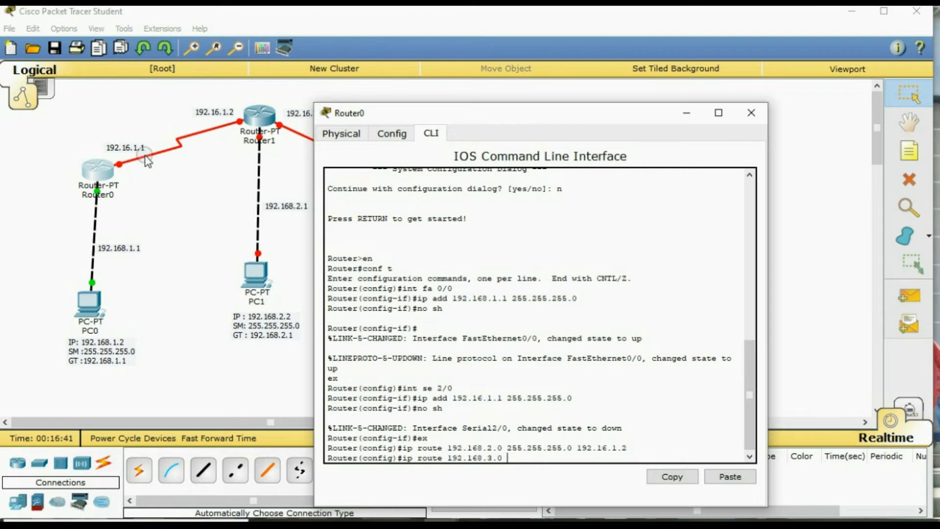
text( 255.255.255.0)
text(19)
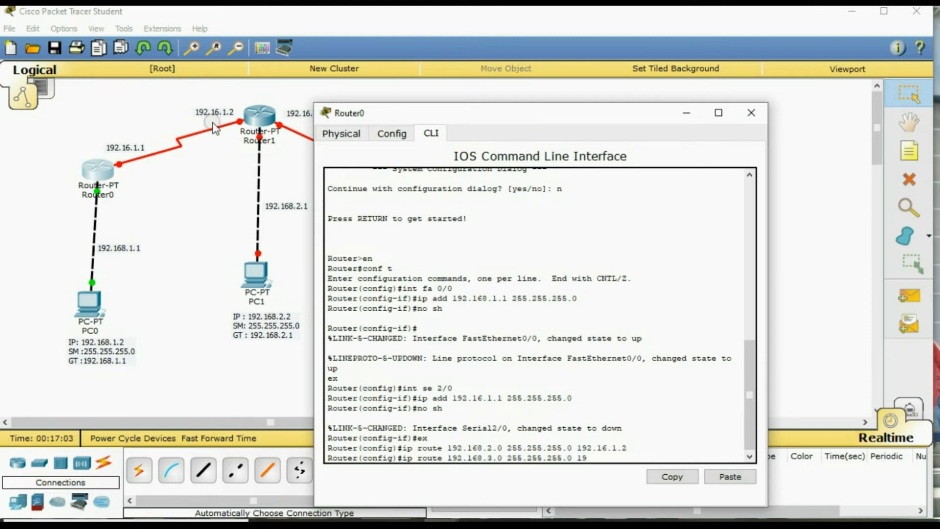
text(2.16.1.0)
key(Return)
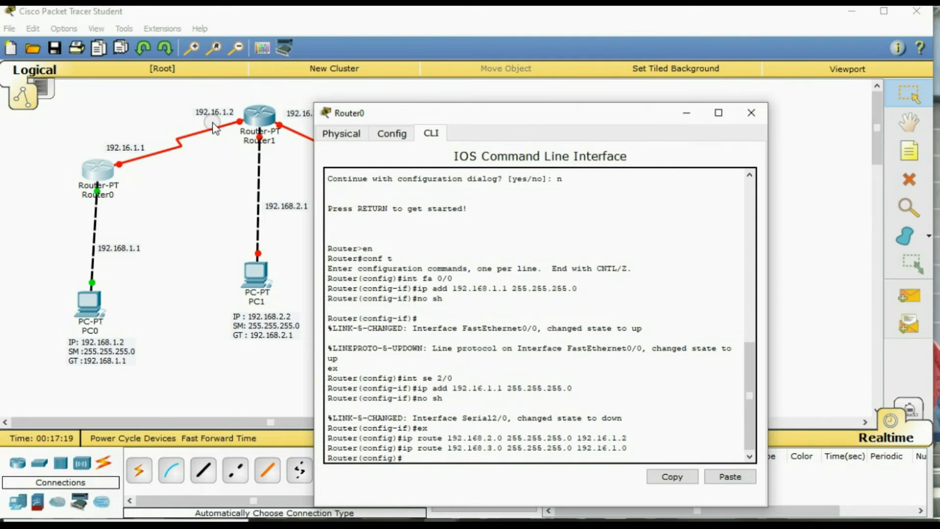
text(ex)
key(Return)
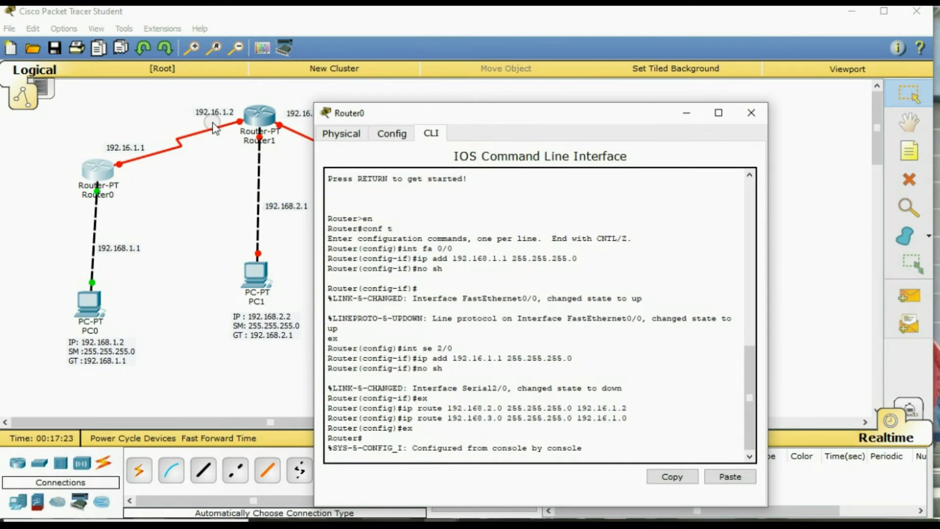
key(Return)
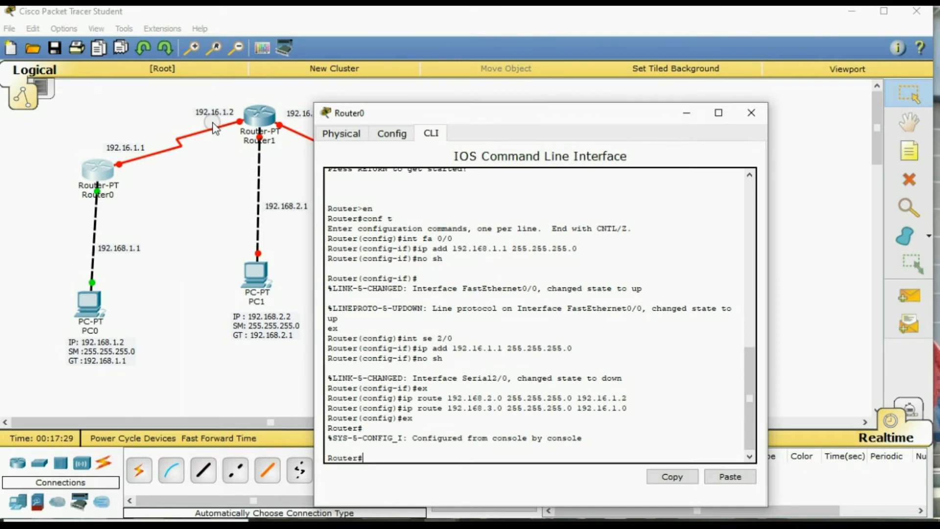
Re-enter global configuration mode on Router0 and add a static route to 192.16.2.0 255.255.255.0 through 192.16.1.2.
text(conf t)
key(Return)
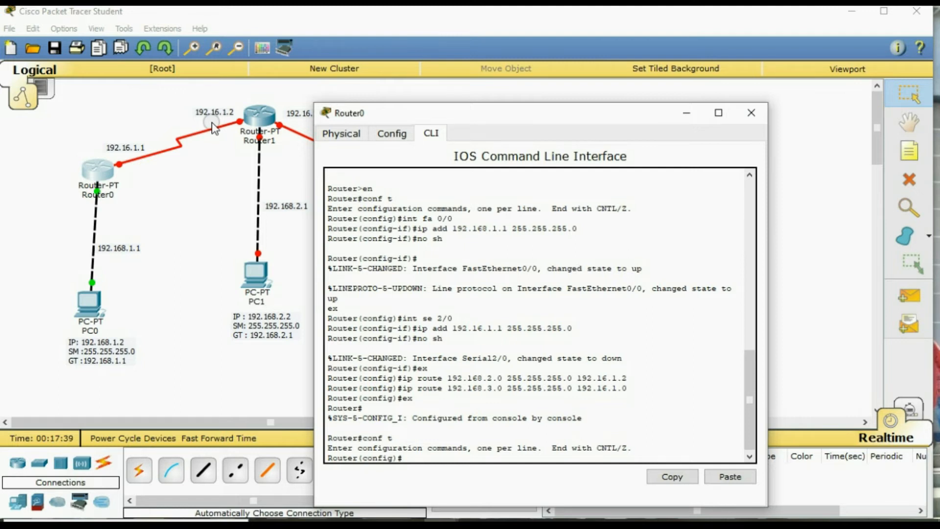
text(ip route 1921)
key(BackSpace)
key(BackSpace)
text(9)
key(BackSpace)
key(BackSpace)
text(2)
text(.)
text(168)
key(BackSpace)
text(.2.)
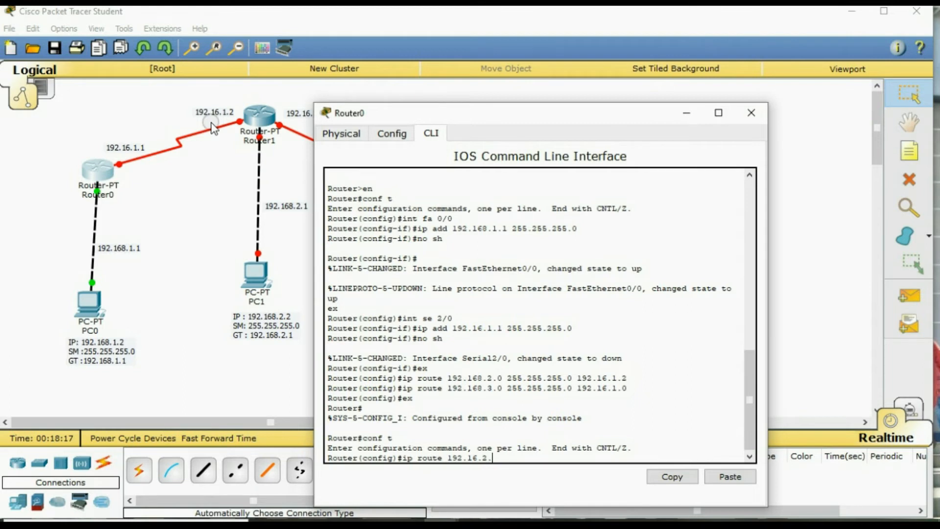
text(0 255.255.255.0)
click(611, 417)
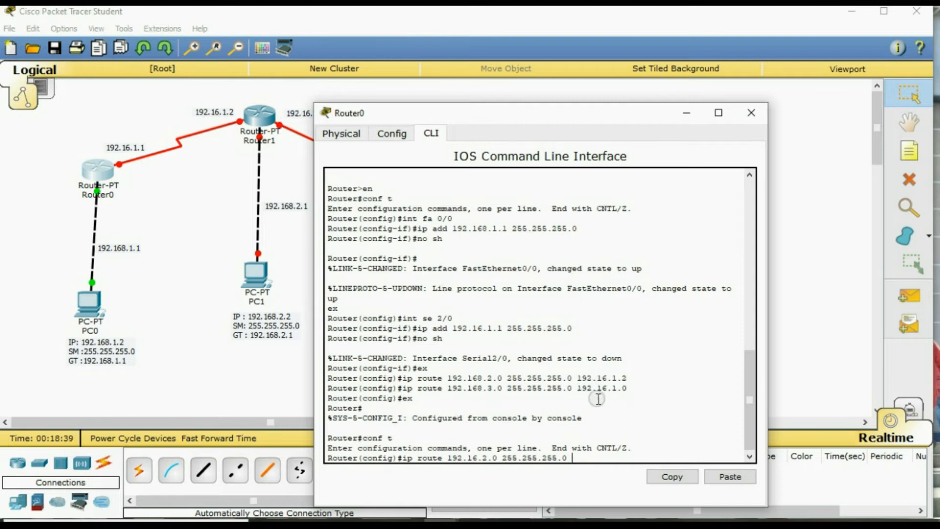
text(1)
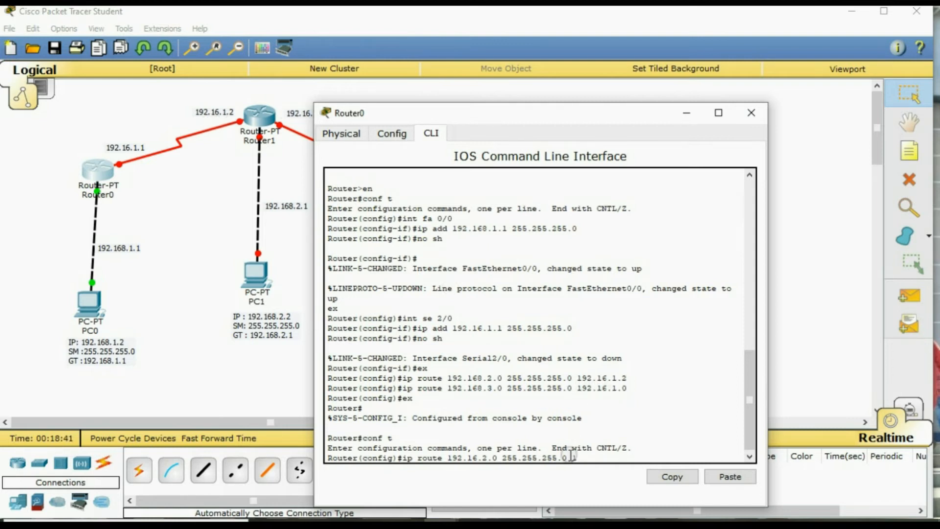
text(92.16.1.2)
key(Return)
Exit Router0's global configuration mode with ex and close the router's window.
text(ex)
key(Return)
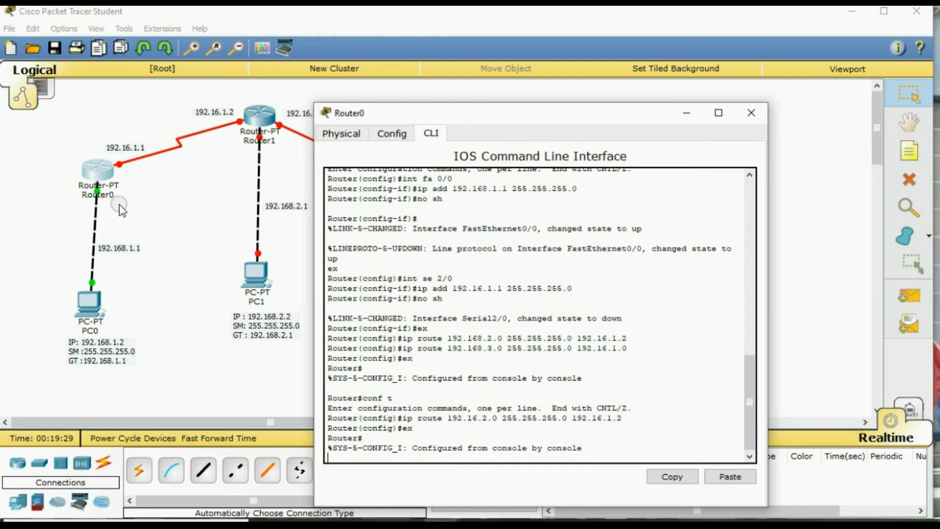
click(752, 114)
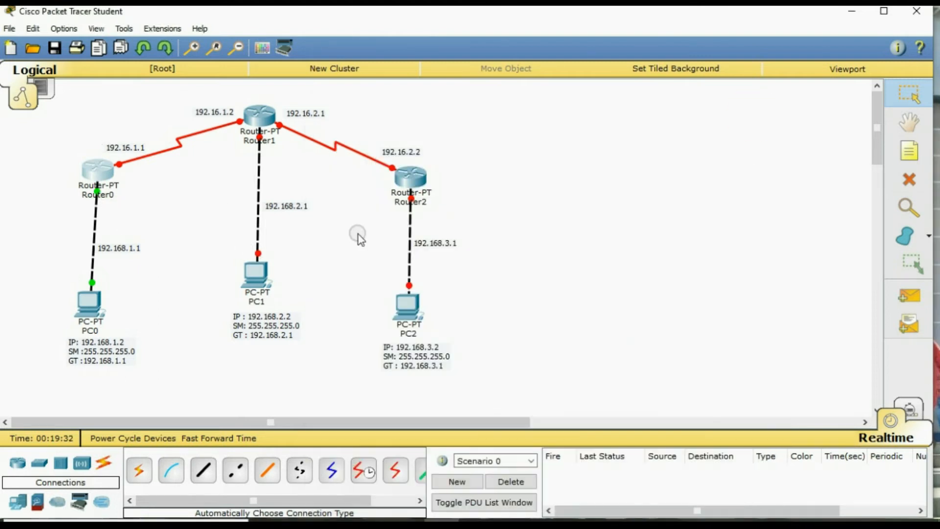
Open Router1's command line, decline the initial configuration dialog with n and enter privileged EXEC mode with en.
click(258, 117)
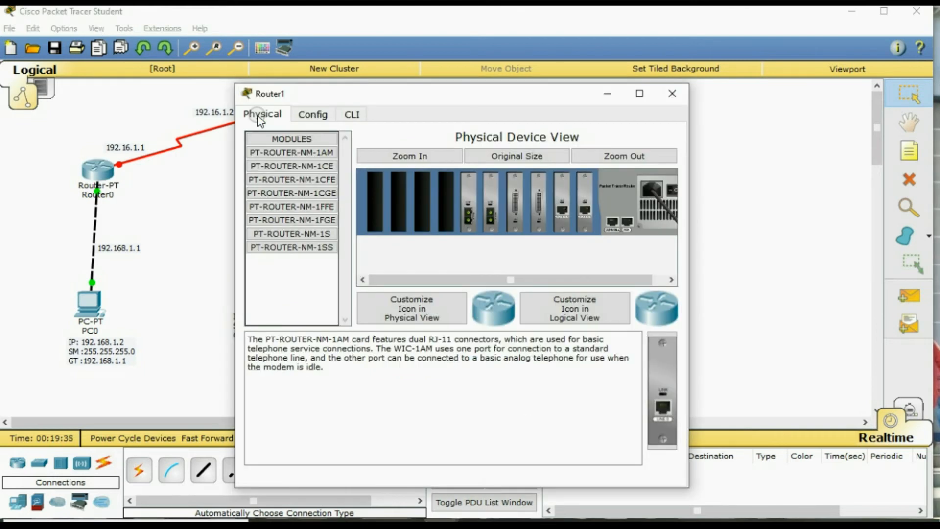
click(360, 116)
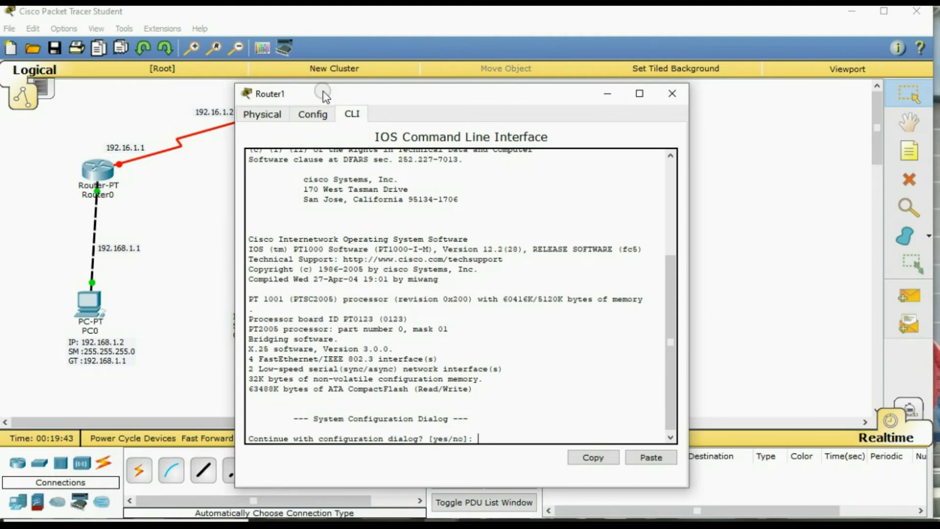
drag(323, 94, 390, 94)
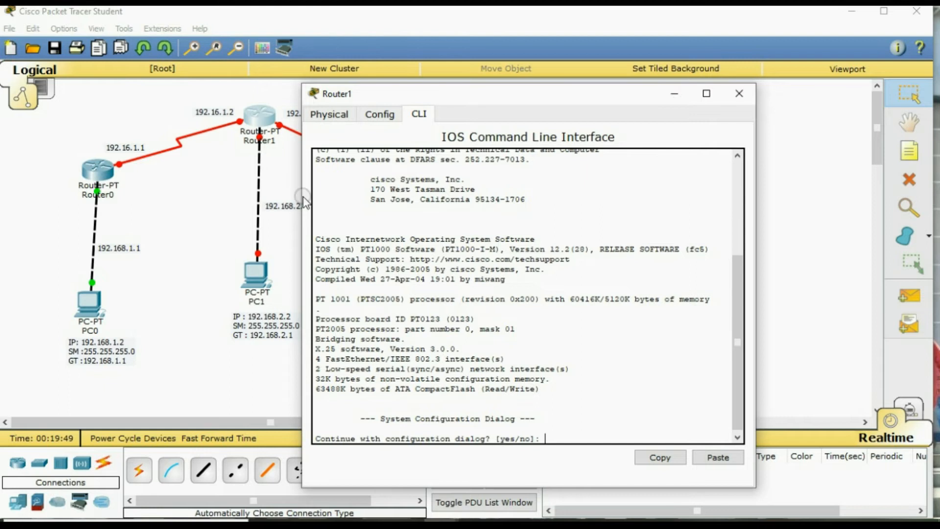
drag(387, 93, 445, 93)
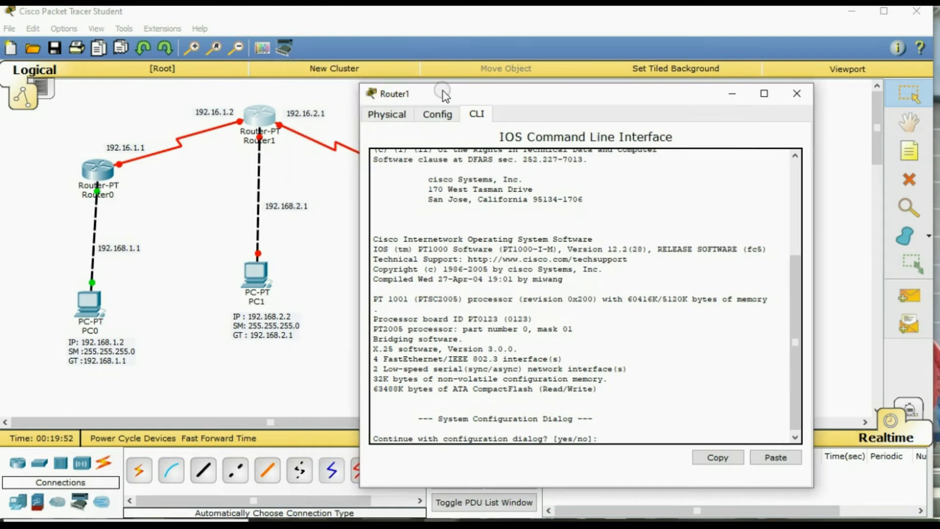
text(n)
key(Return)
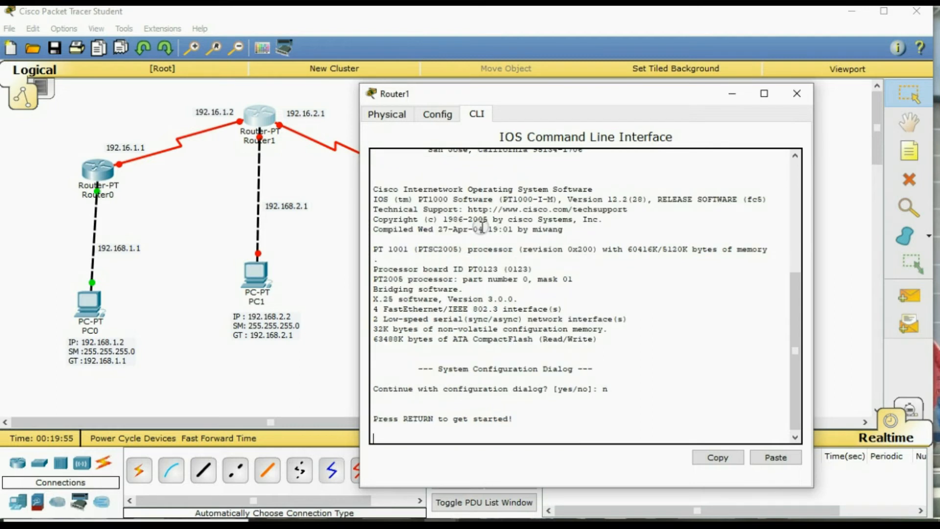
key(Return)
text(er>e)
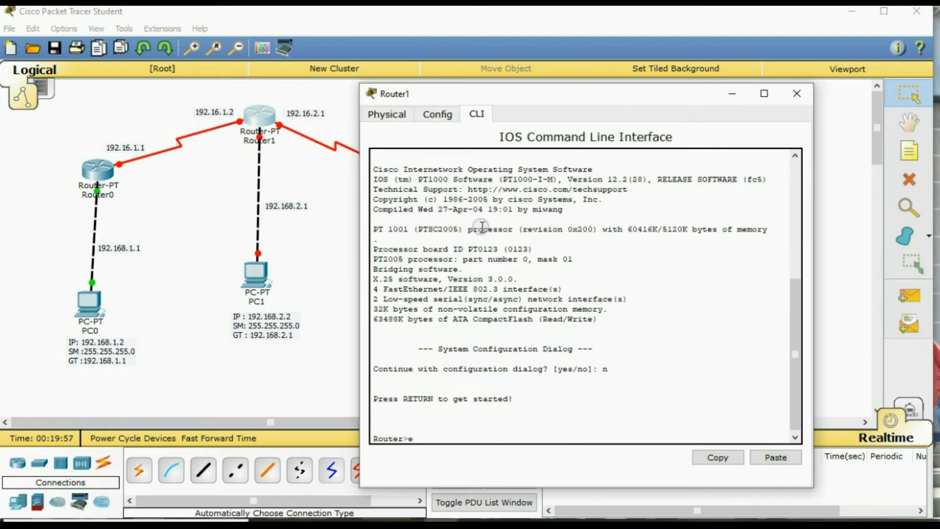
text(n)
key(Return)
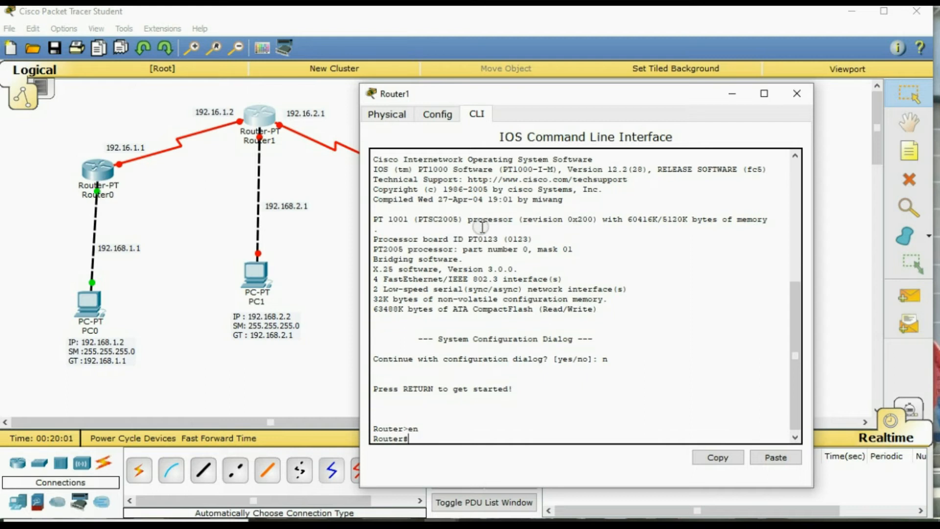
Enter global configuration mode on Router1 and assign 192.168.2.1 255.255.255.0 to interface fa 0/0.
text(conf t)
key(Return)
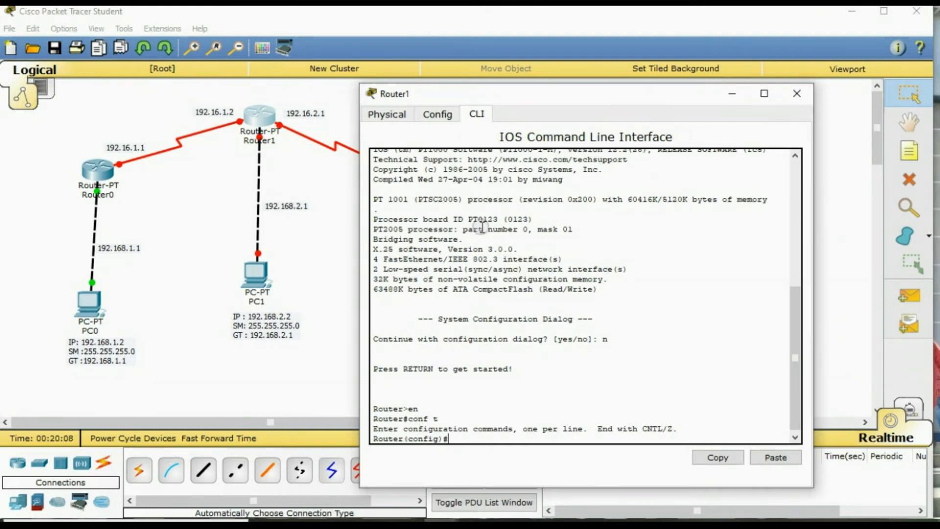
text(int fa0/0)
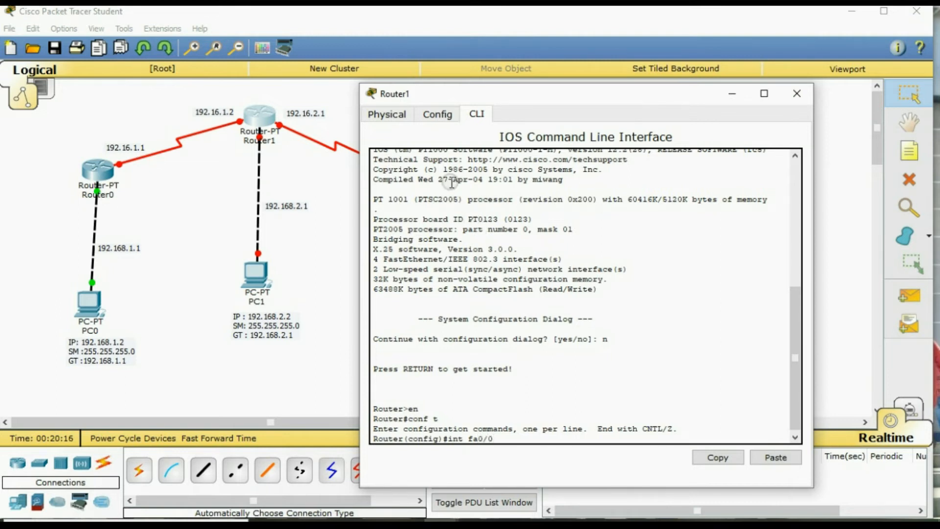
key(BackSpace)
key(BackSpace)
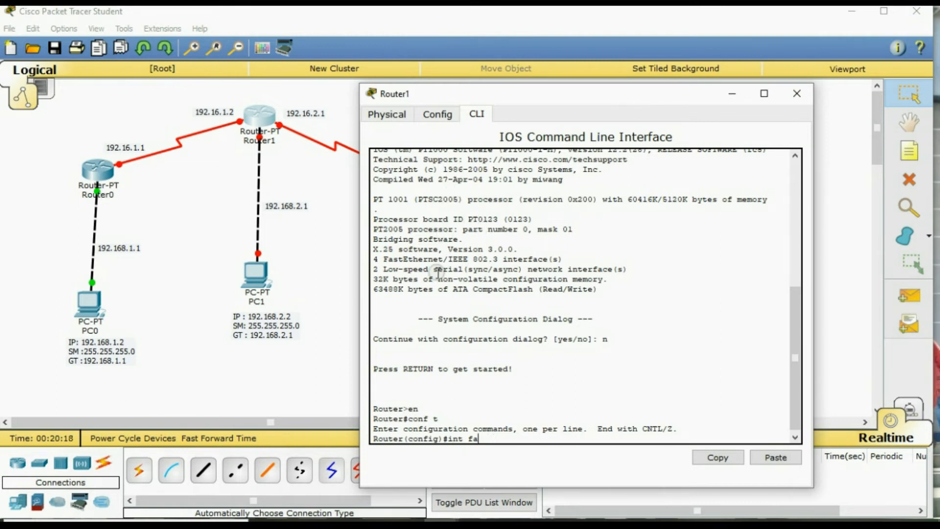
text(0/0)
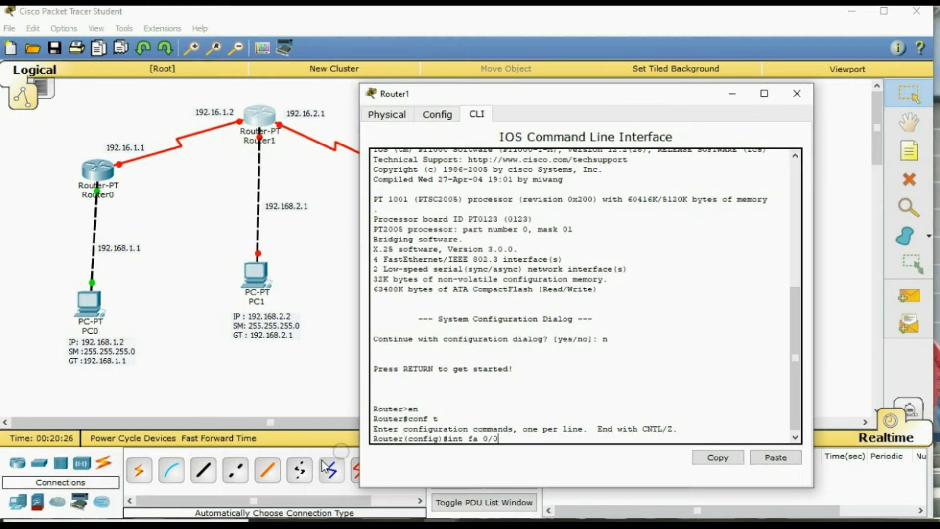
key(Return)
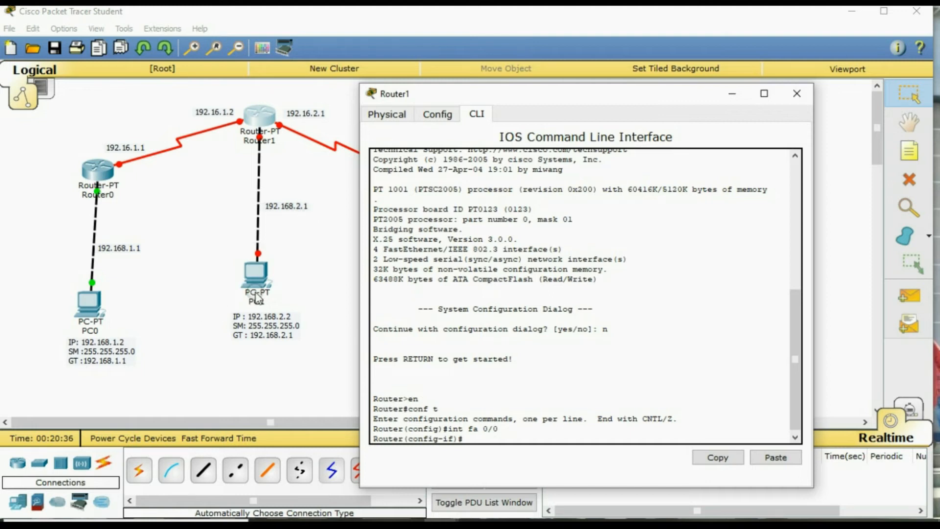
text(ip add 192.168.2.1)
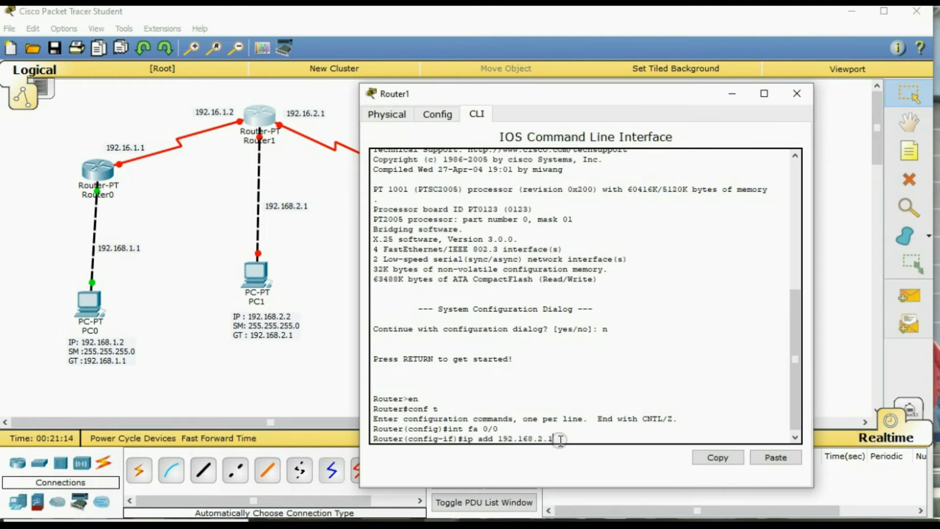
text(255.255.255.0)
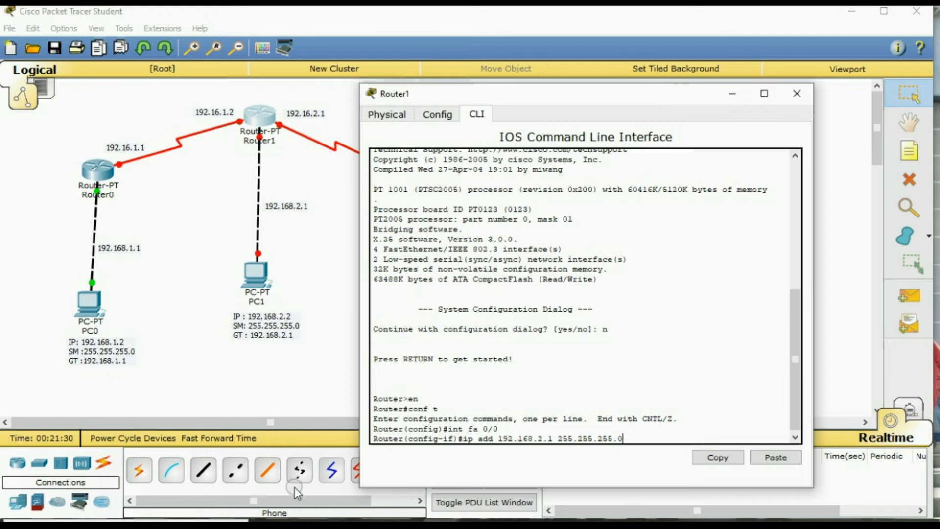
key(Return)
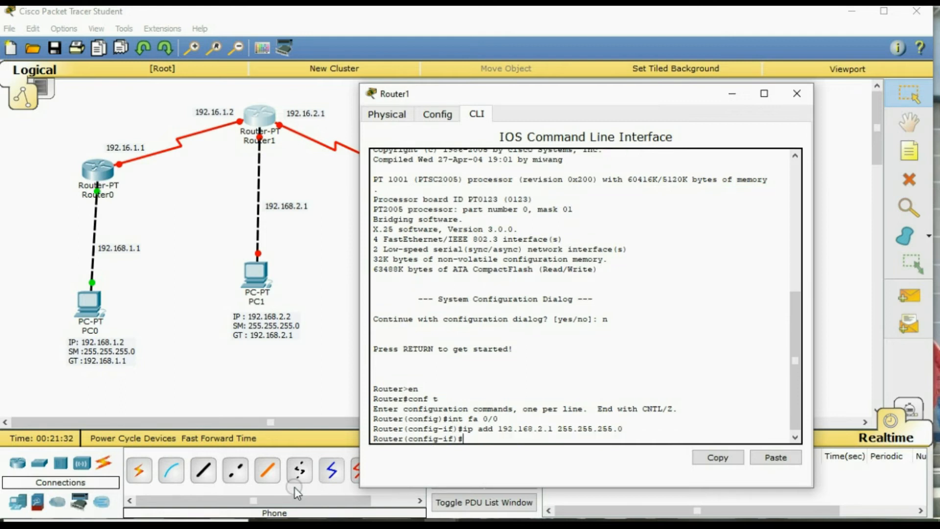
Enable Router1's fa 0/0 interface with no sh and return to global configuration mode with ex.
text(no sh)
key(Return)
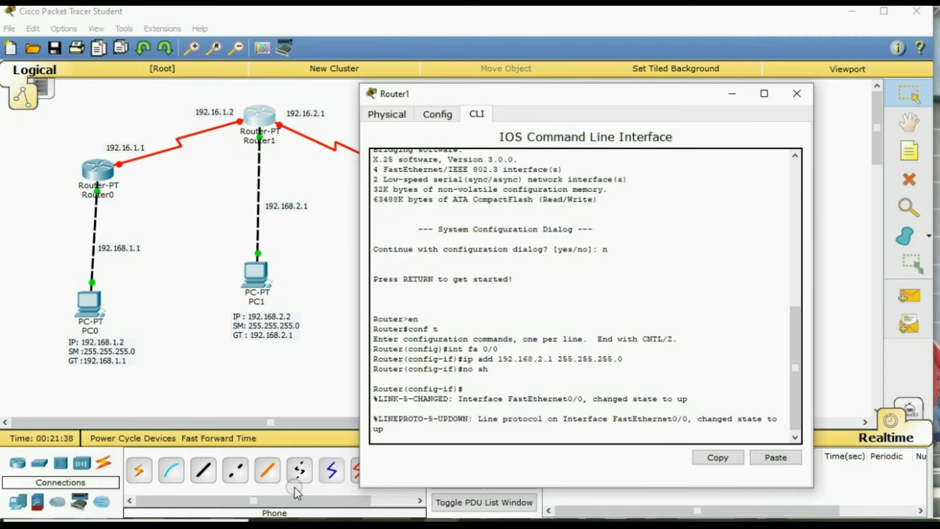
key(Return)
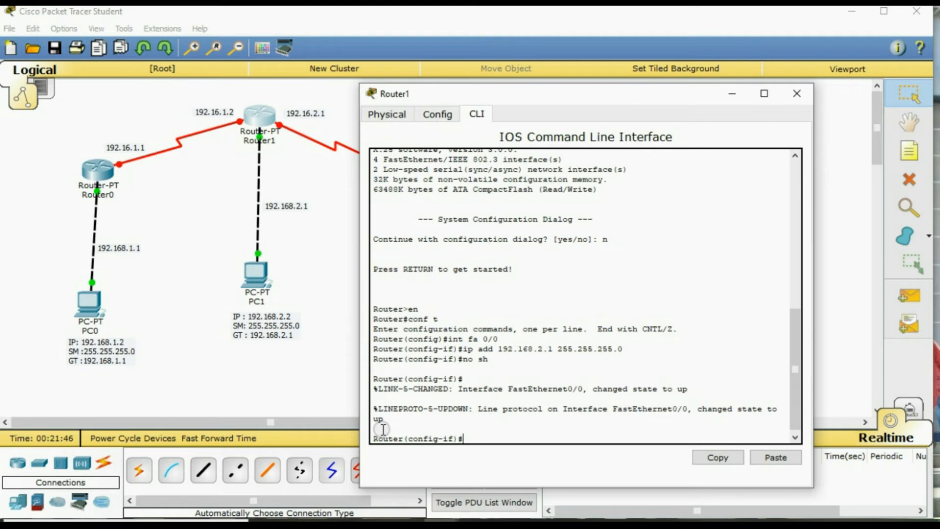
text(ex)
key(Return)
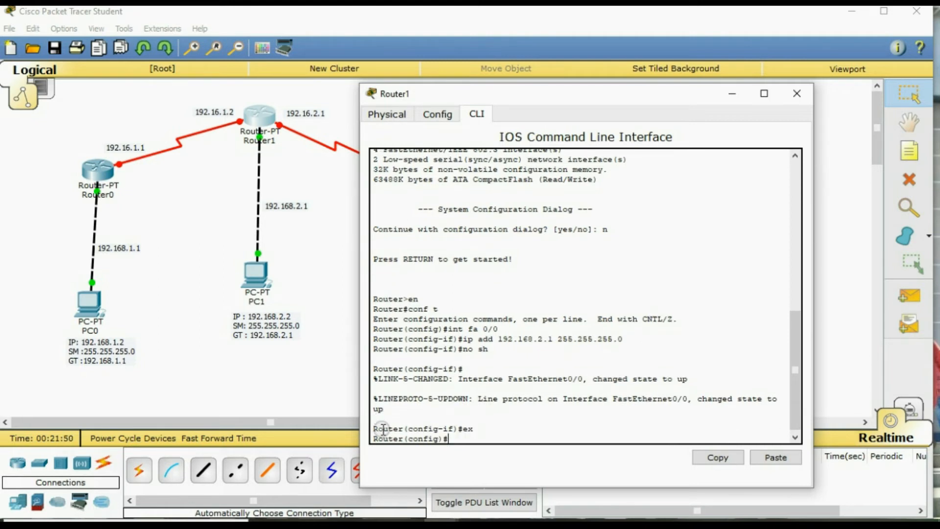
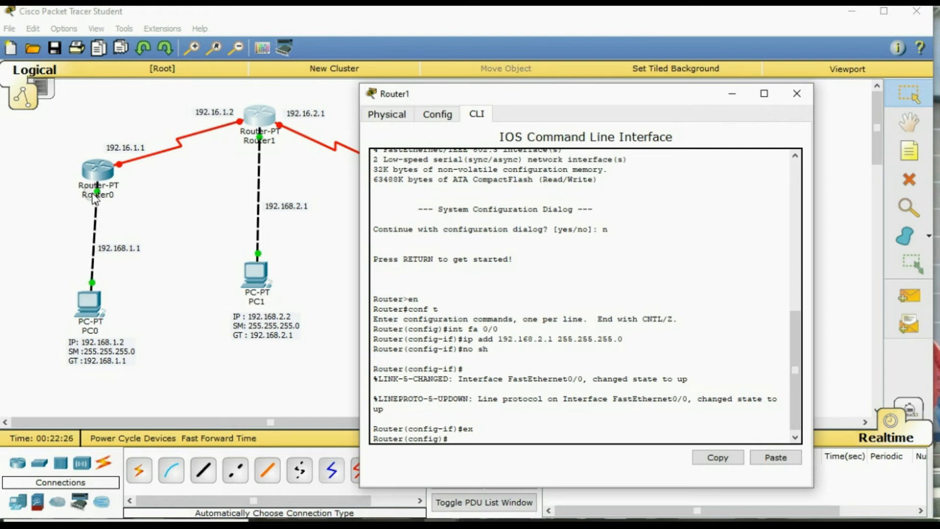
Assign the IP address 192.16.1.2 with mask 255.255.255.0 to Router1's serial interface se 2/0.
text(int se 2/0)
key(Return)
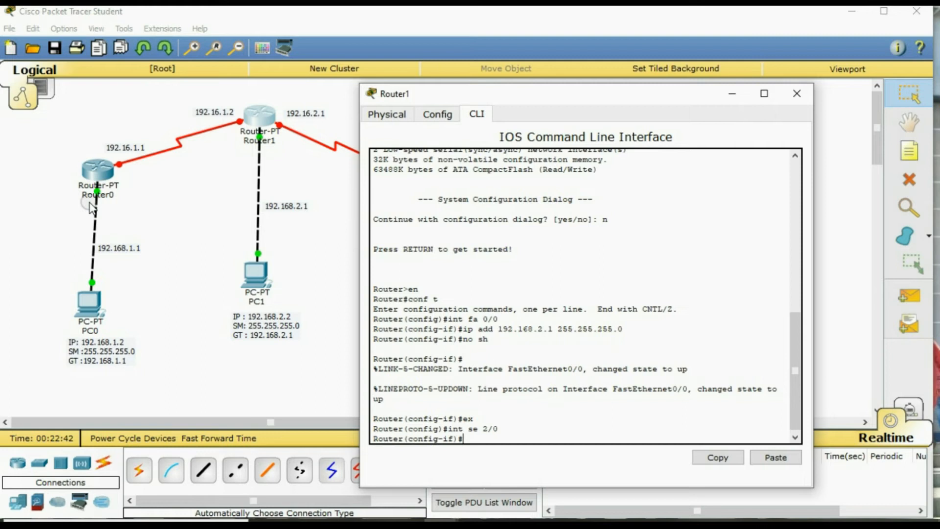
text(ip add)
text(192.16.2)
key(BackSpace)
text(1.2 2)
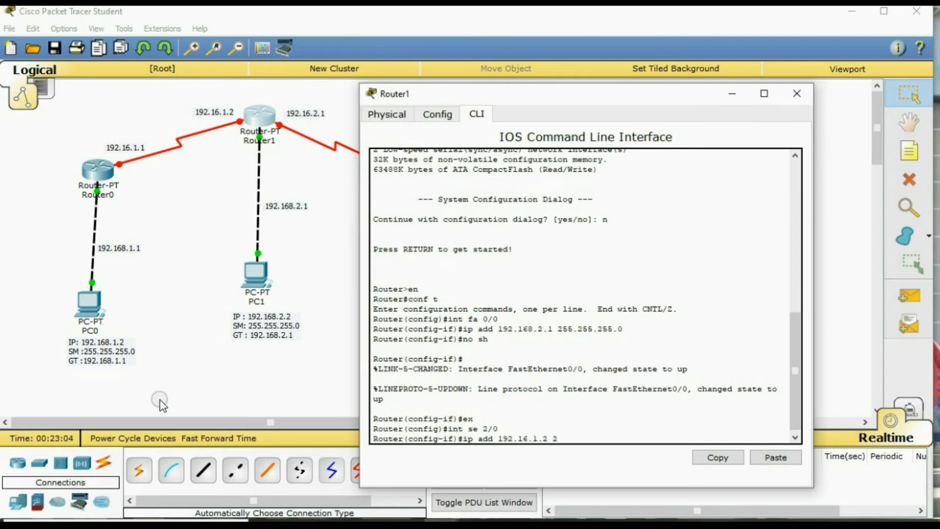
text(55.255.255)
text(.0)
key(Return)
Enable Router1's se 2/0 interface with no sh and return to global configuration mode with ex.
text(n)
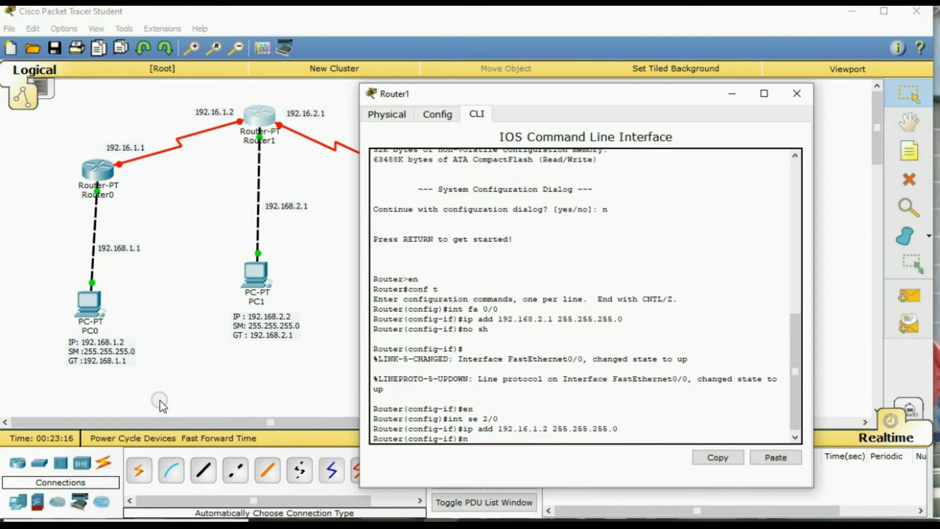
text(o sh)
key(Return)
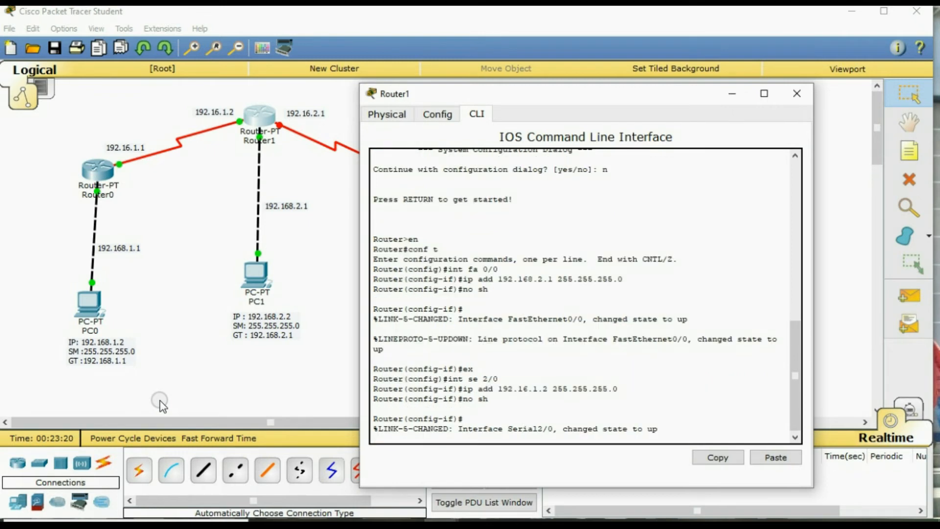
text(ex)
key(Return)
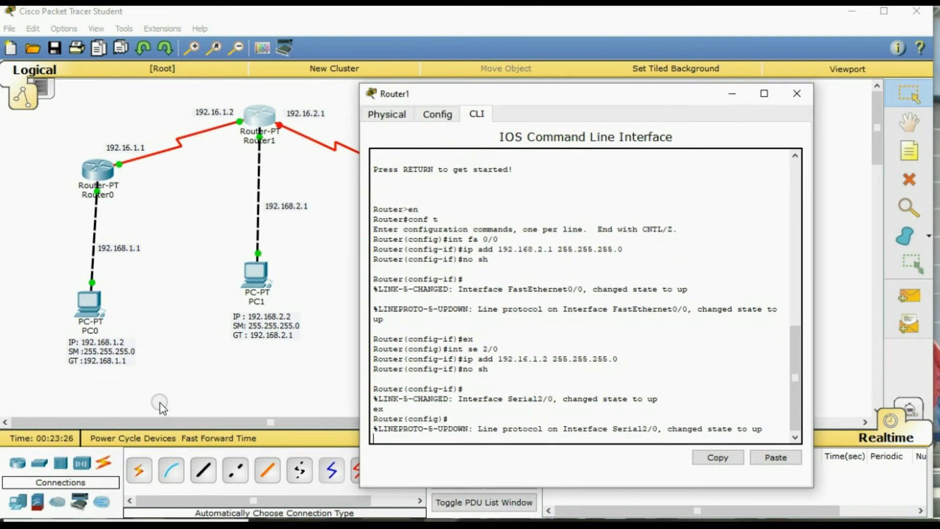
key(Return)
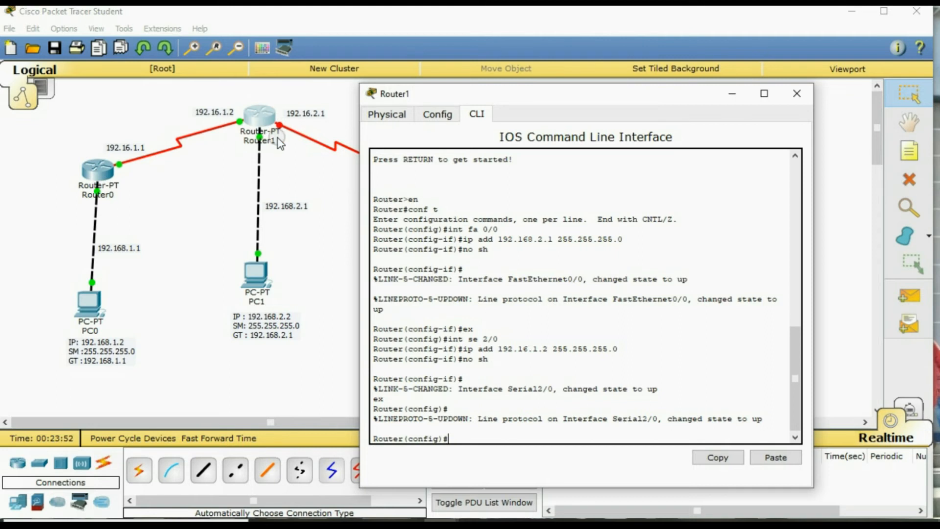
Enter interface configuration mode for Router1's serial interface with int se 3/0.
text(nt se 3/0)
key(Return)
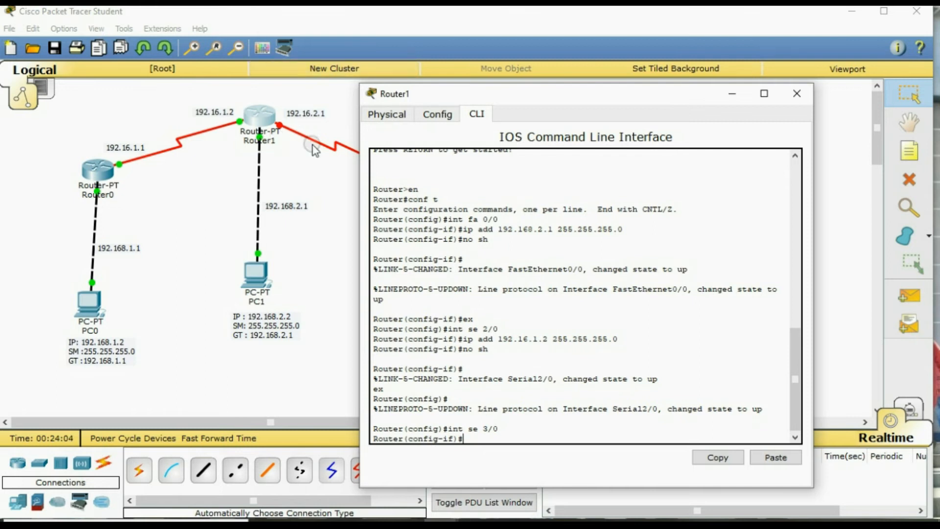
text(192.16)
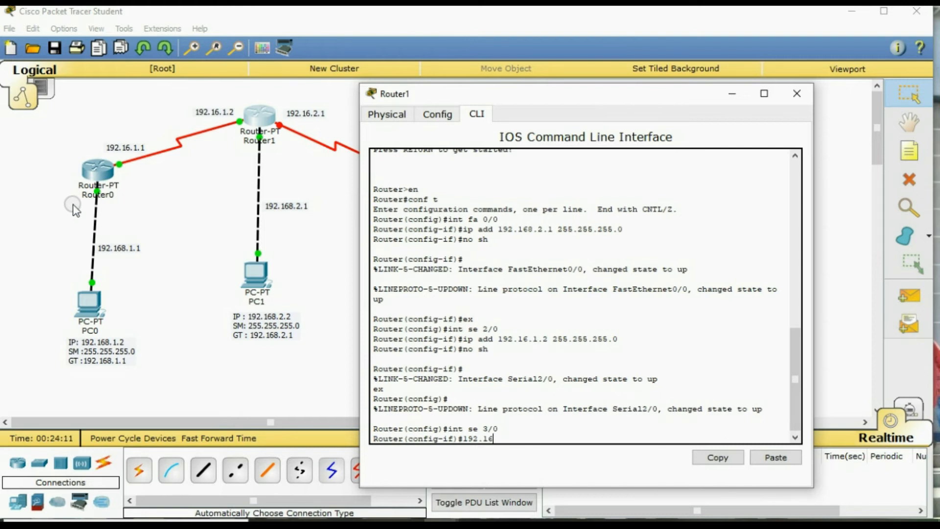
text(.2.1)
key(BackSpace)
key(BackSpace)
key(BackSpace)
key(BackSpace)
key(BackSpace)
key(BackSpace)
key(BackSpace)
key(BackSpace)
key(BackSpace)
Assign the IP address 192.16.2.1 with mask 255.255.255.0 to Router1's se 3/0 interface.
text(ip add 192.16.2.1)
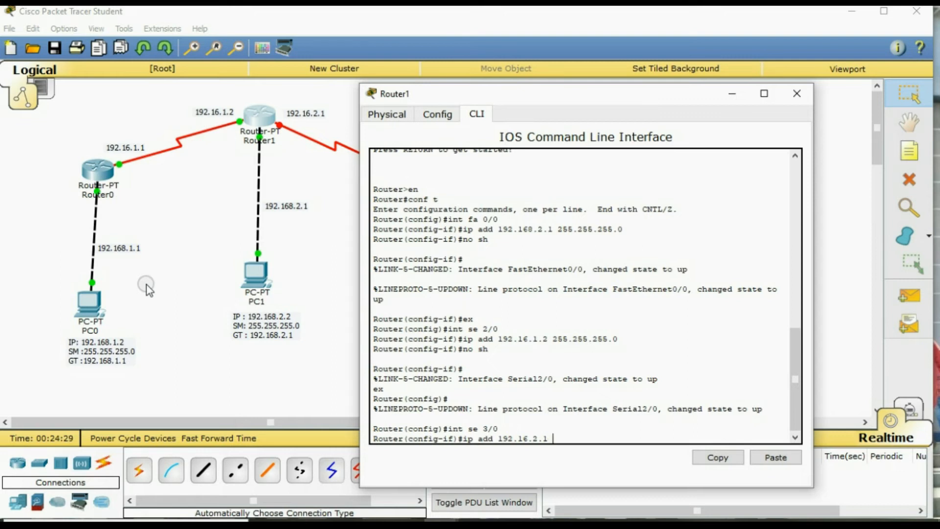
text( 255.255.255.0)
key(Return)
Enable Router1's se 3/0 interface with no sh and return to global configuration mode with ex.
text(no)
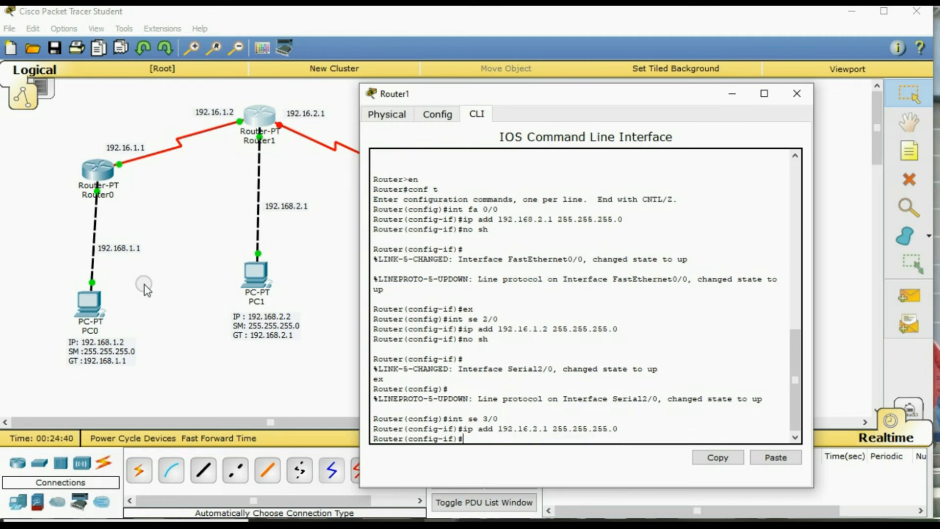
text( sh)
key(Return)
text(e)
text(x)
key(Return)
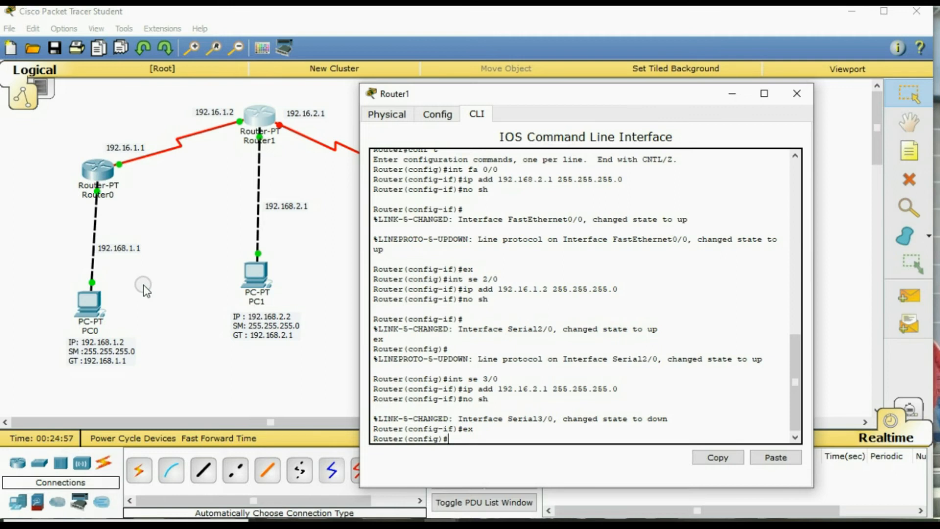
Add a static route on Router1 to 192.168.1.0 255.255.255.0 with next hop 192.16.1.1.
text(ip route 192.168)
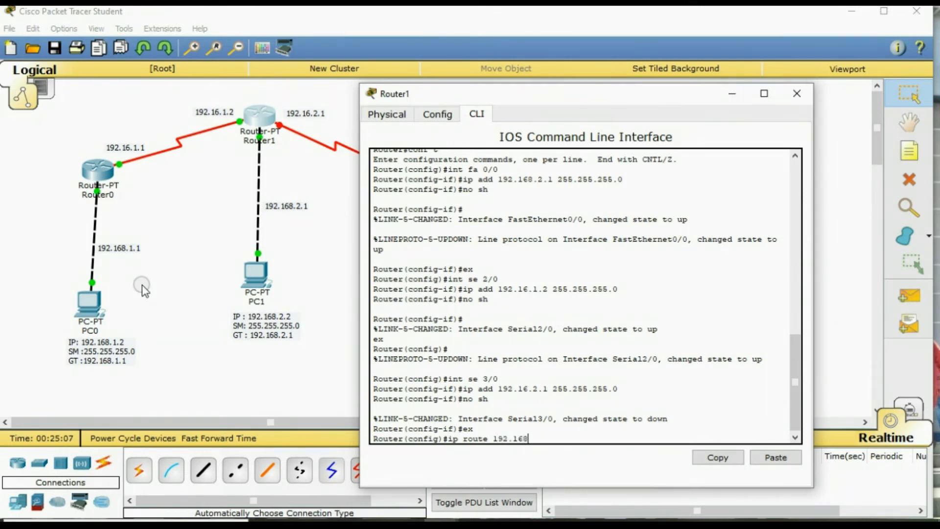
text(.1.0 255.255.255.0)
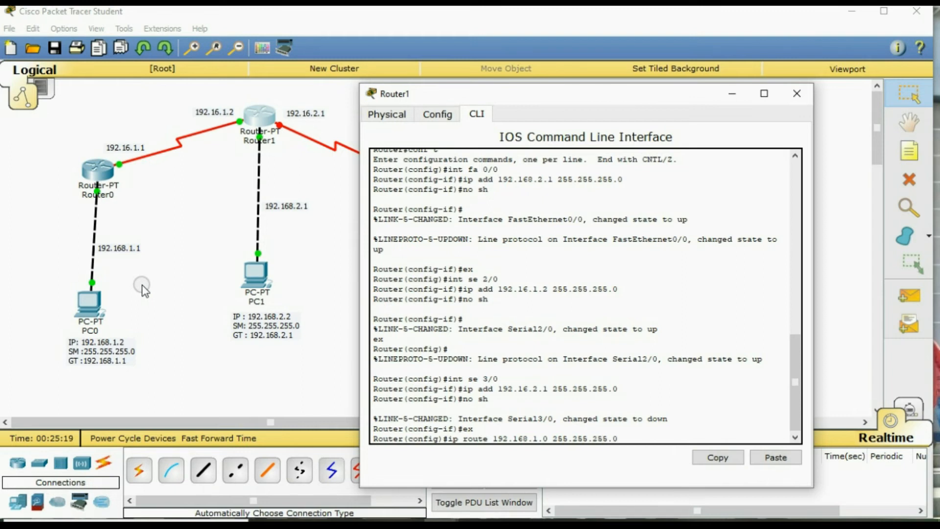
text( 192.16.1.1)
key(Return)
Add a static route on Router1 to 192.168.3.0 255.255.255.0 with next hop 192.16.2.2.
text(ip route)
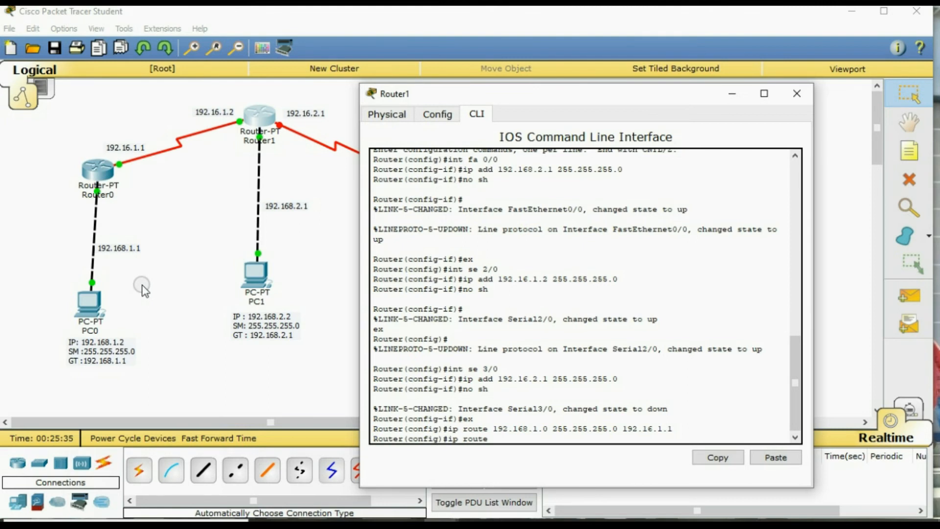
text( 192.168.3.0 255.255.255.0)
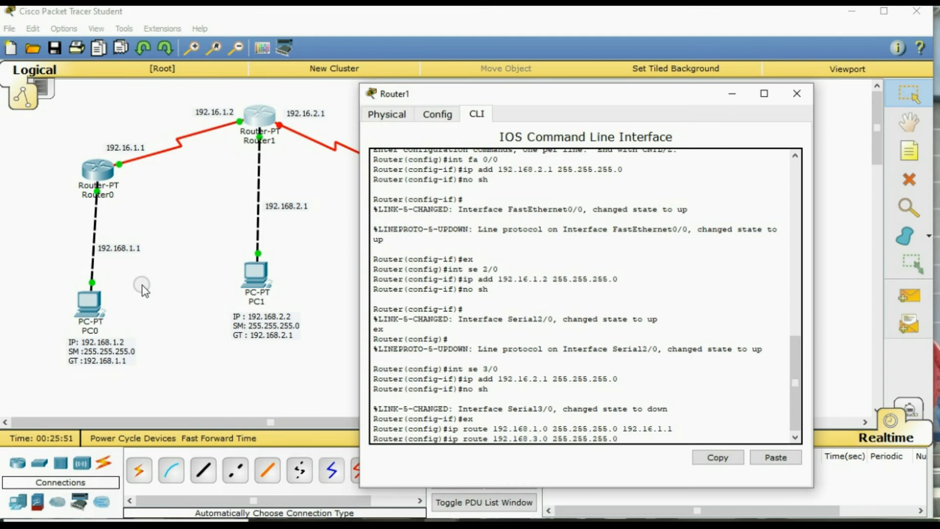
text( 192.16.2.2)
key(Return)
Exit Router1's global configuration mode with ex and close the router's window.
text(ex)
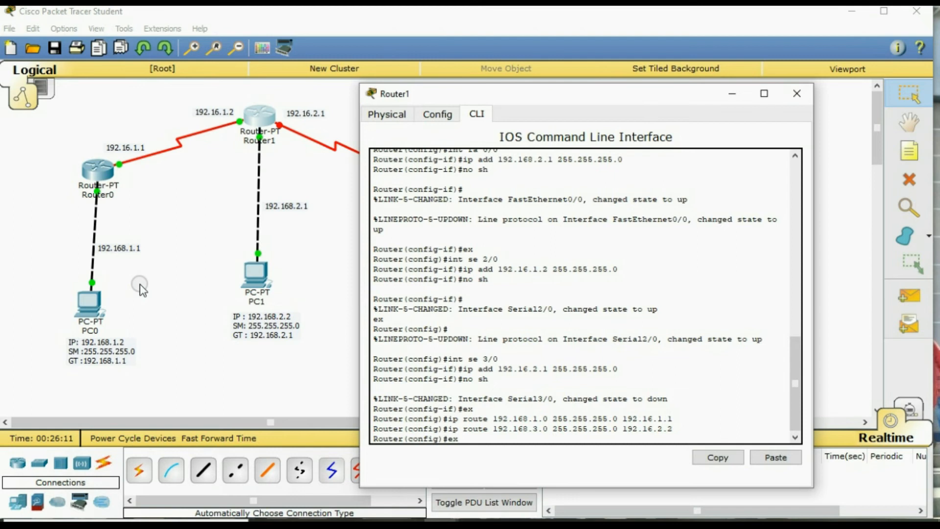
key(Return)
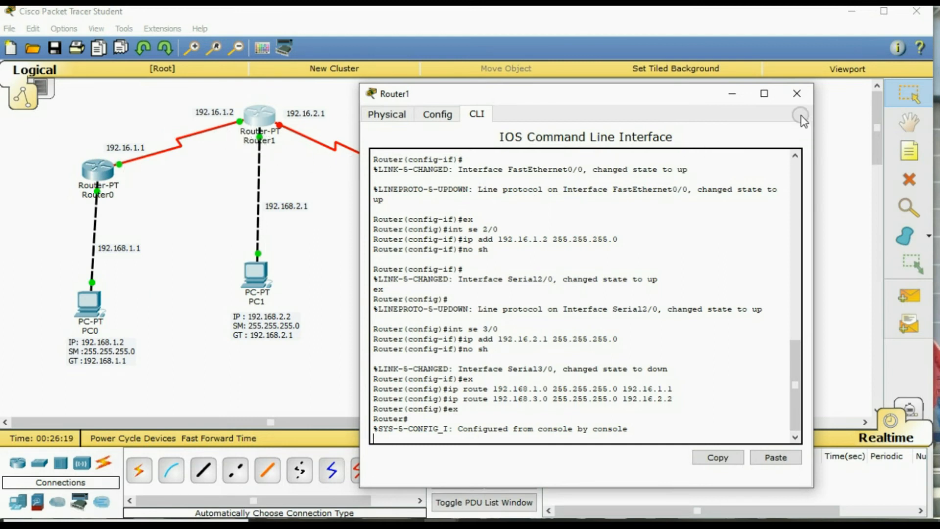
click(797, 94)
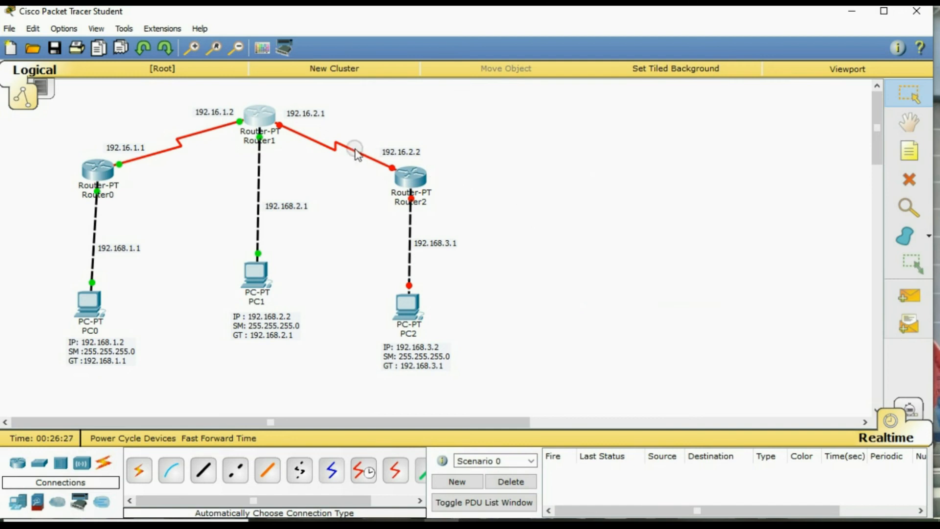
Open Router2's command line, decline the initial configuration dialog with n and enter privileged EXEC mode with en.
click(413, 181)
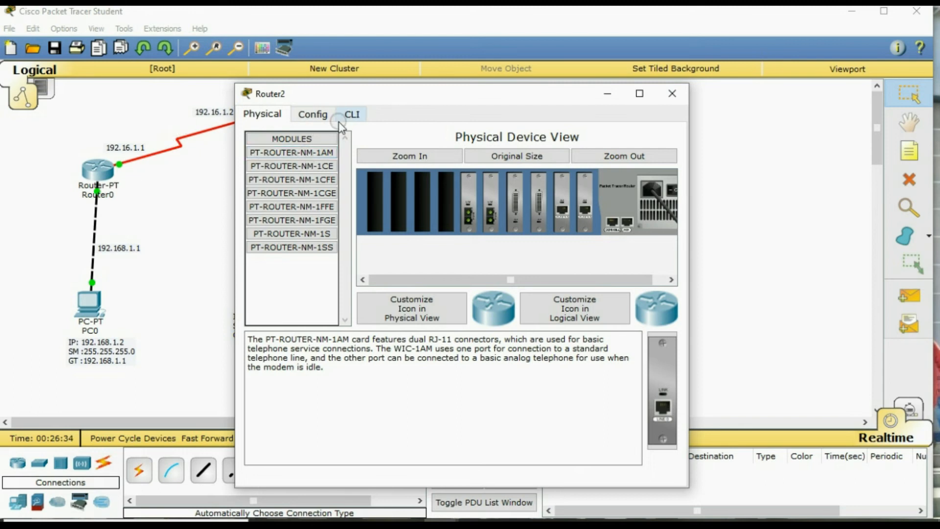
click(351, 115)
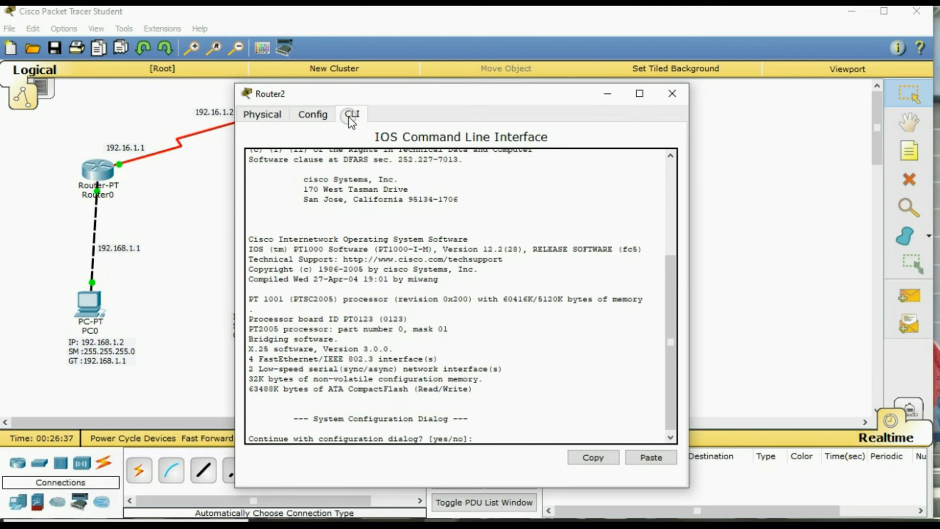
text(n)
key(Return)
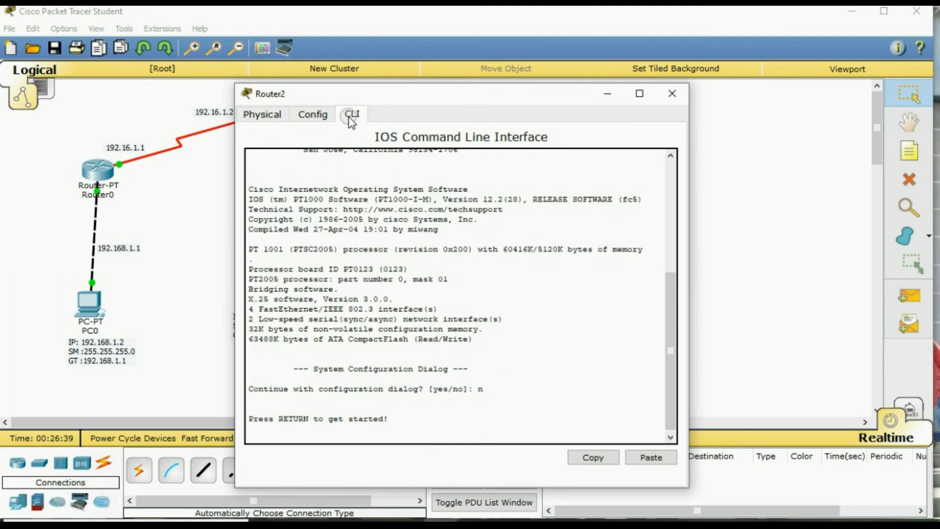
key(Return)
text(er>e)
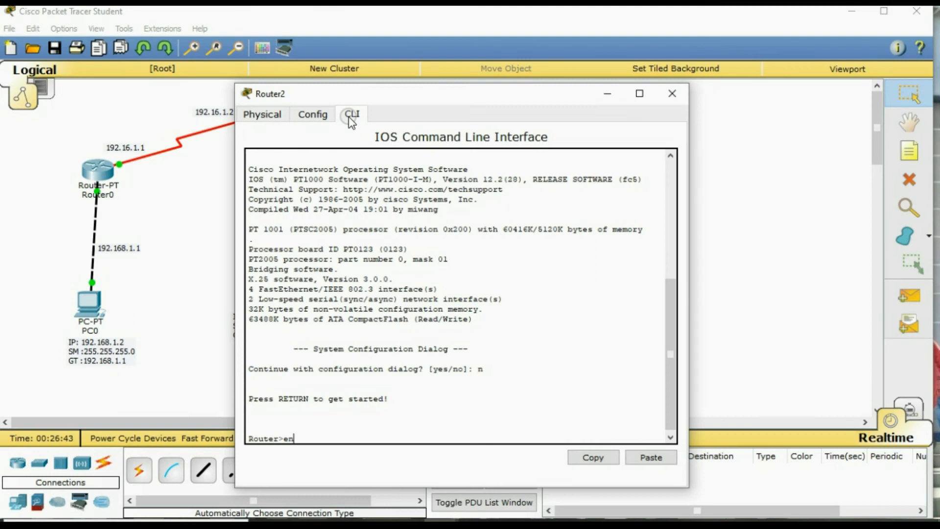
text(n)
key(Return)
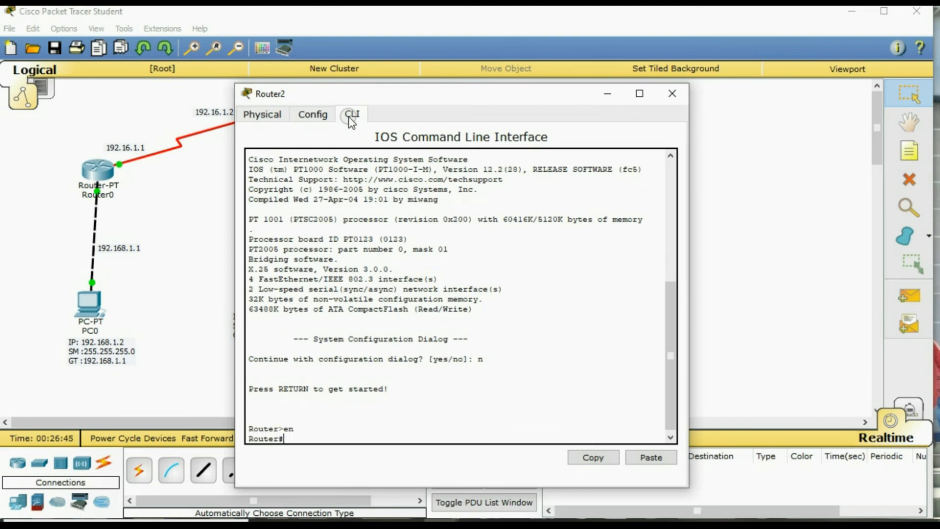
Enter global configuration mode on Router2 with conf t and open its interface fa 0/0 for configuration.
text(conf t)
key(Return)
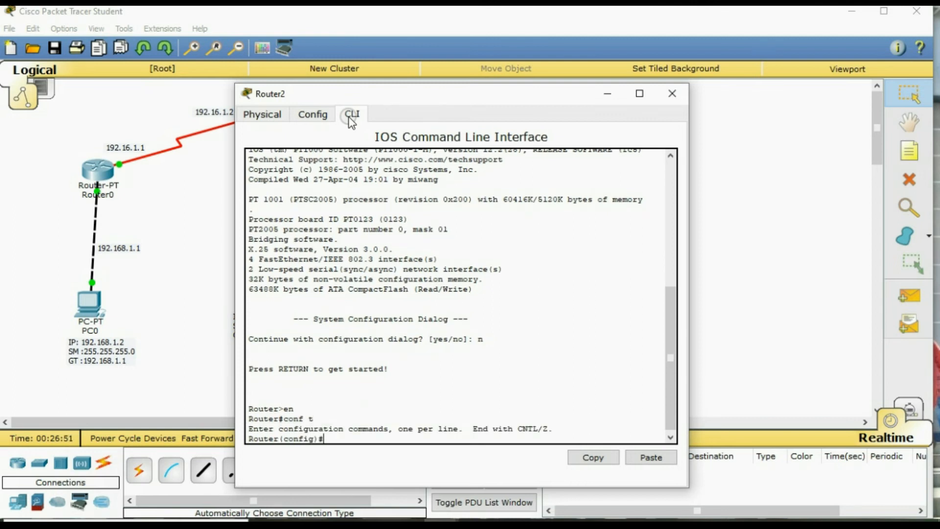
drag(341, 89, 573, 73)
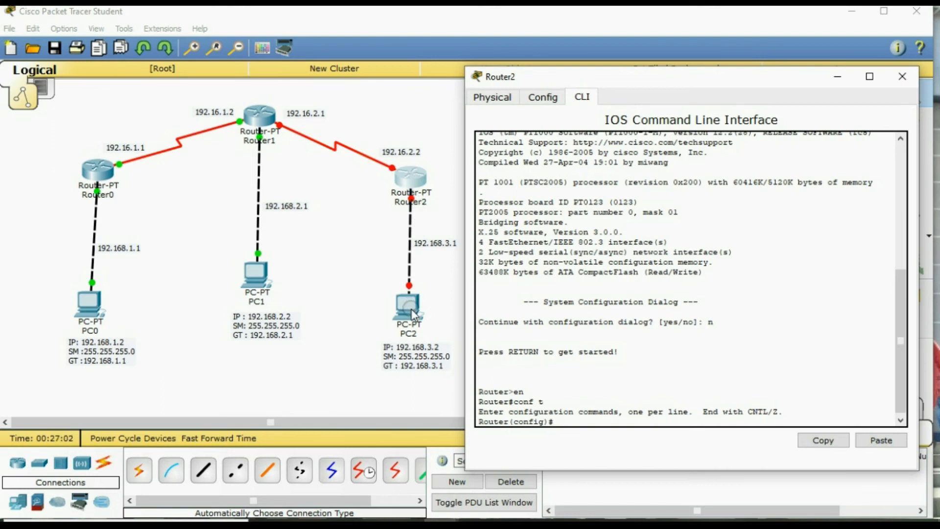
text(int fa 0/0)
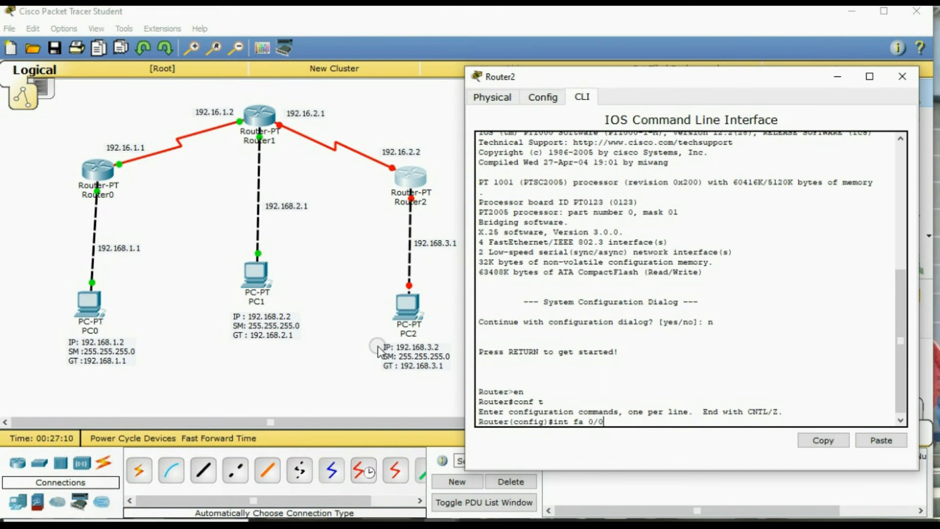
key(Return)
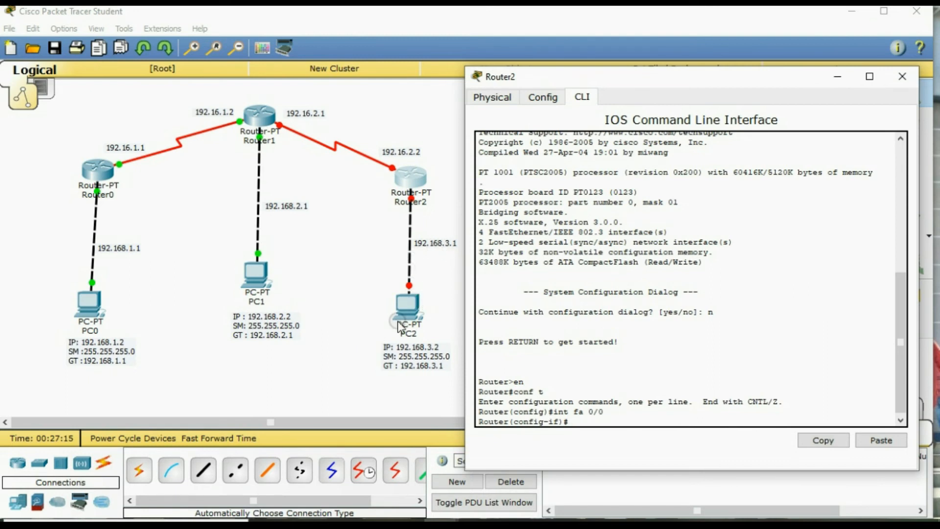
Try to address Router2's fa 0/0 interface with the command ip 192.168.3.1 255.255.255.0.
text(ip 192.168.3.1)
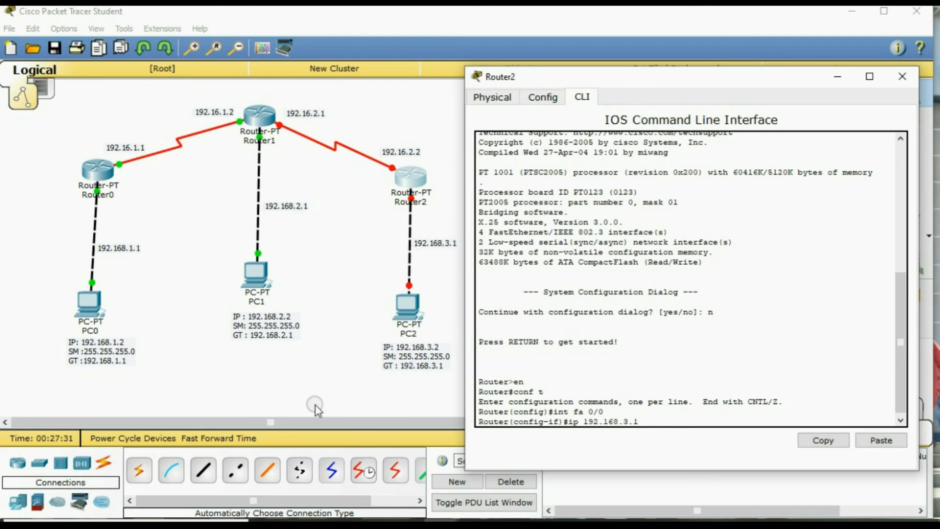
text( 255.255.255.0)
key(Return)
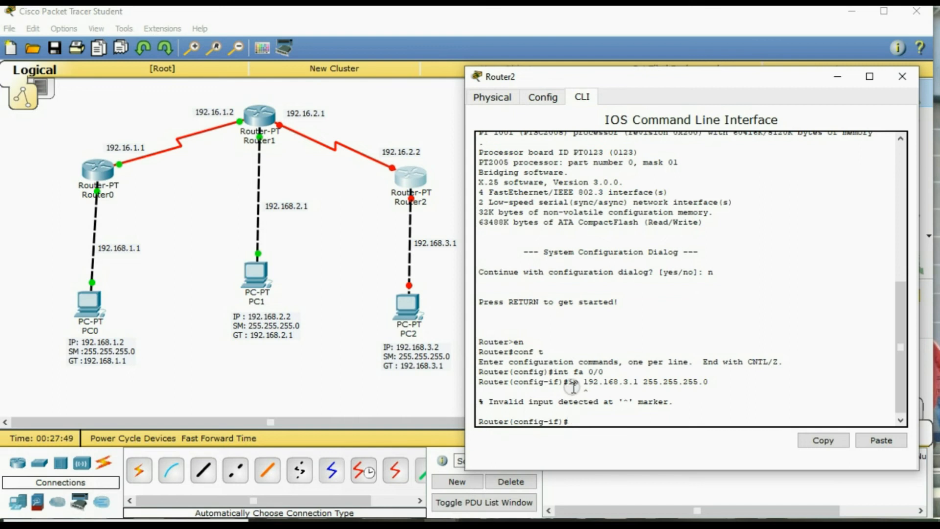
Assign 192.168.3.1 255.255.255.0 to Router2's fa 0/0 with ip add, enable it with no sh and exit the interface.
text(ip add )
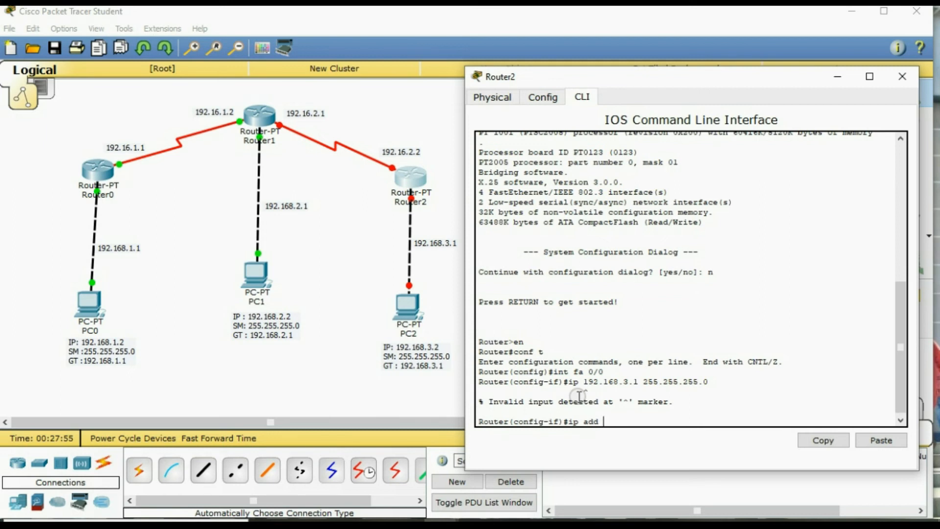
text(192.168.3.1 255.255.2)
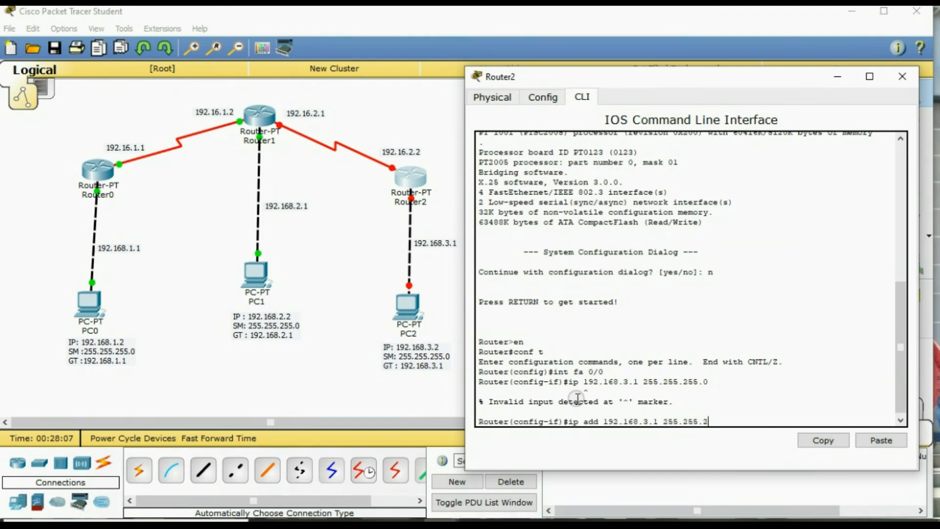
text(55.0)
key(Return)
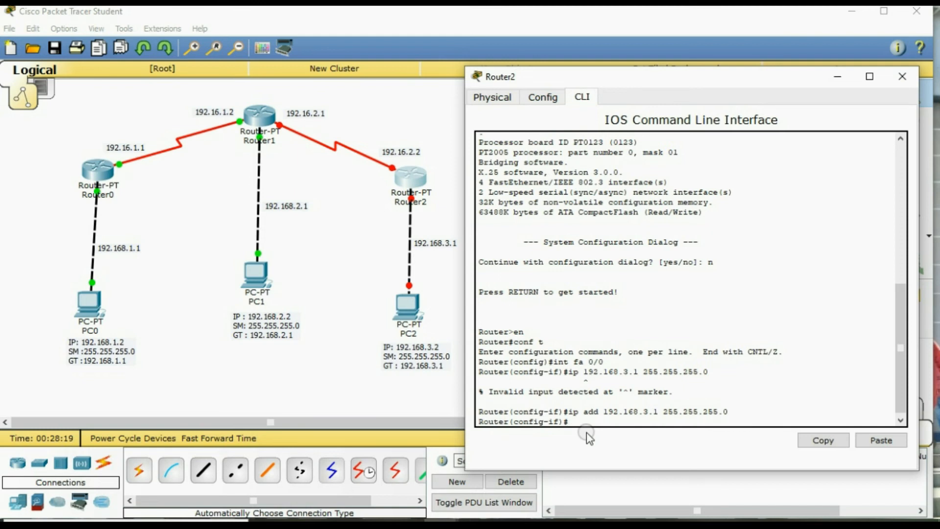
text(no sh)
key(Return)
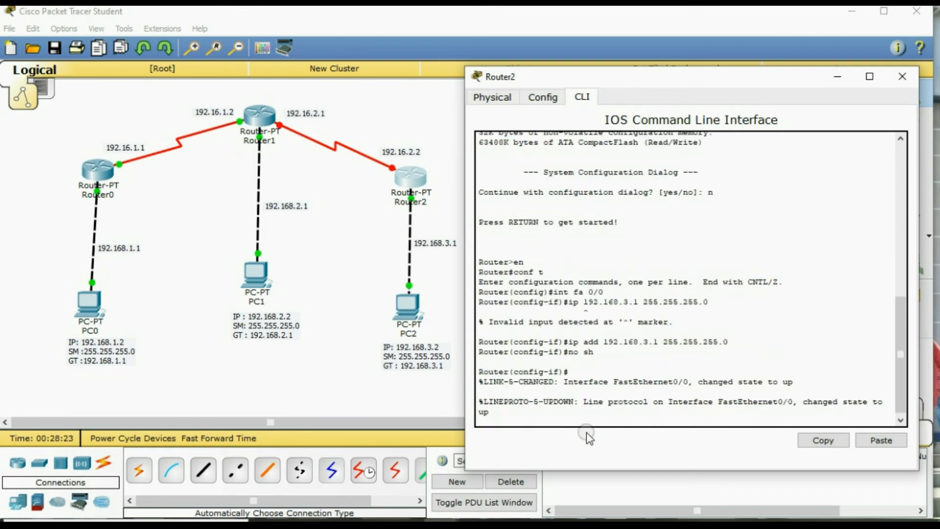
text(ex)
key(Return)
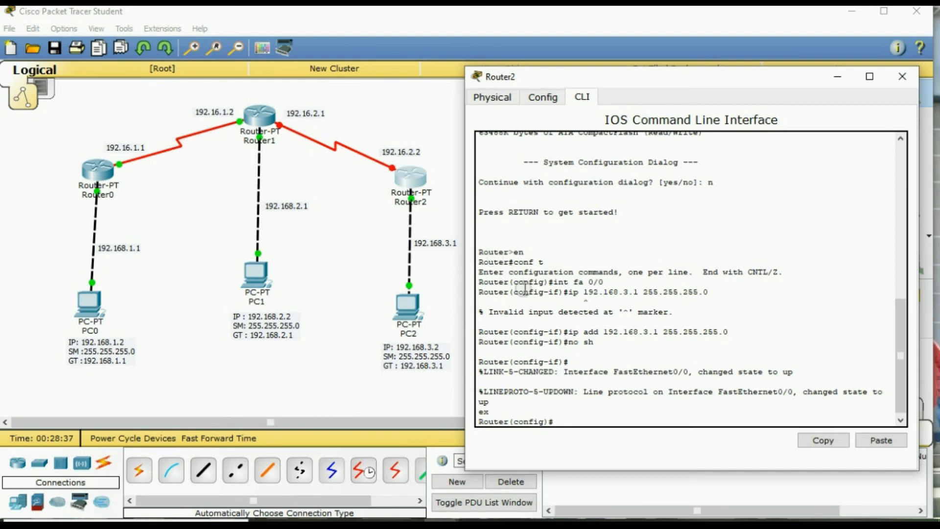
Open Router2's interface se 2/0 and assign it the address 192.16.2.2 255.255.255.0 with ip add.
text(int se 2/0)
key(Return)
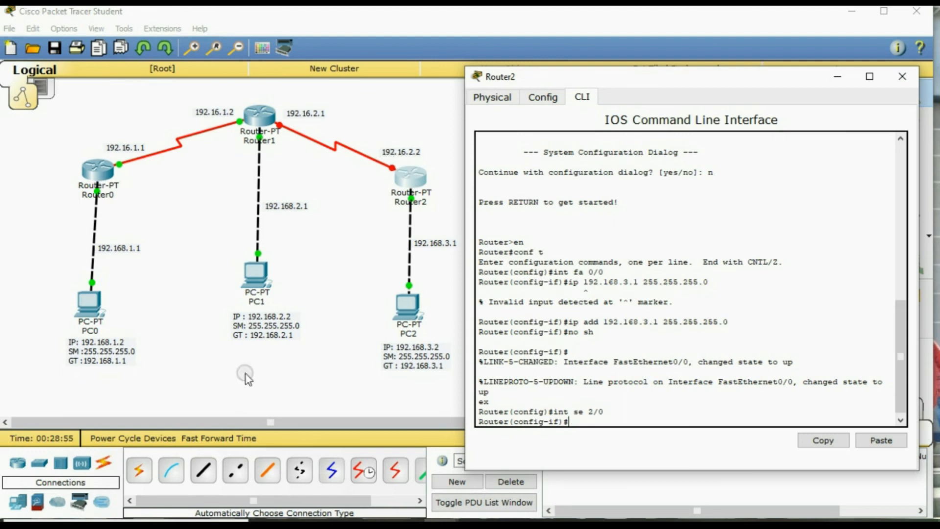
text(ip add 192.16.2.2)
text(255)
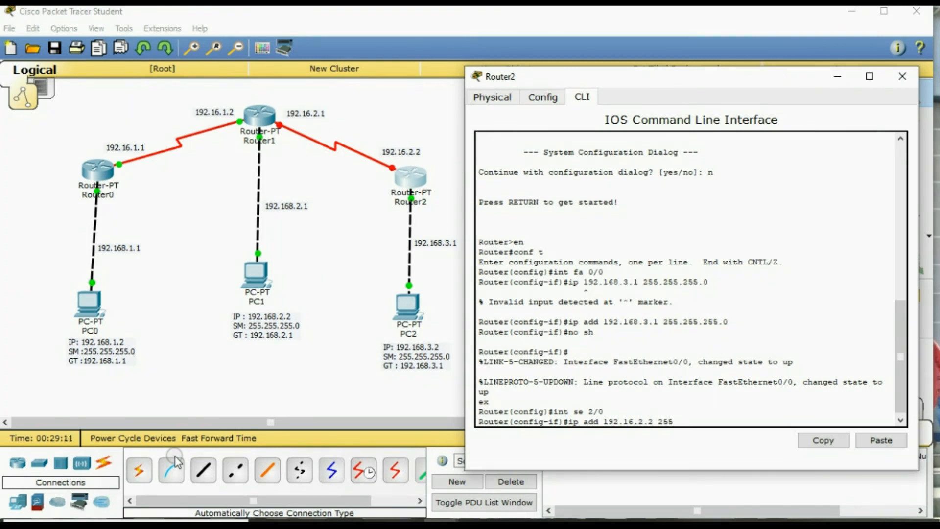
text(.255.255.0)
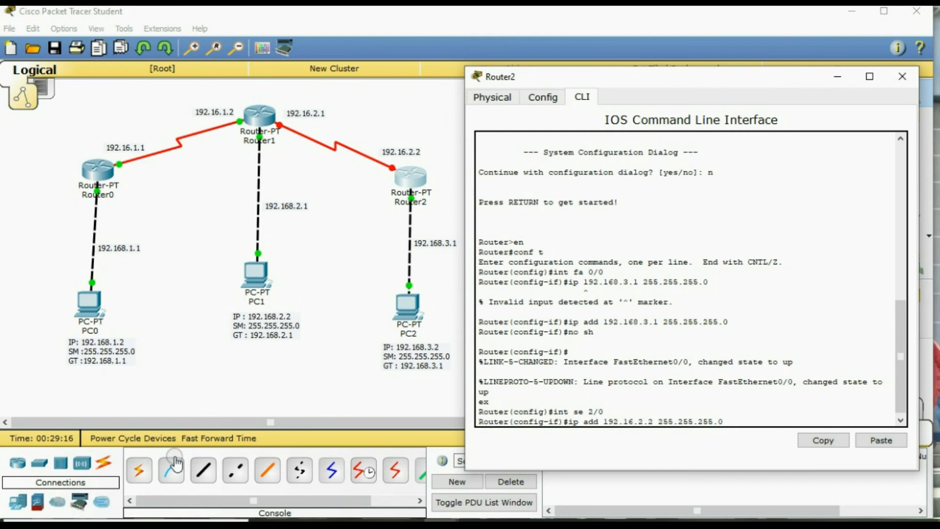
key(Return)
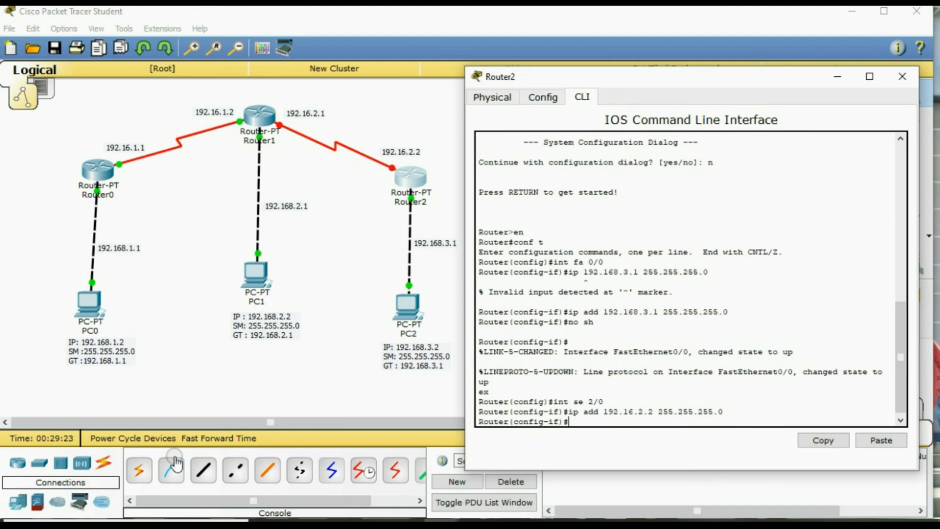
Enable Router2's se 2/0 interface with no sh and return to global configuration mode with ex.
text(no)
key(BackSpace)
text(sh)
key(Return)
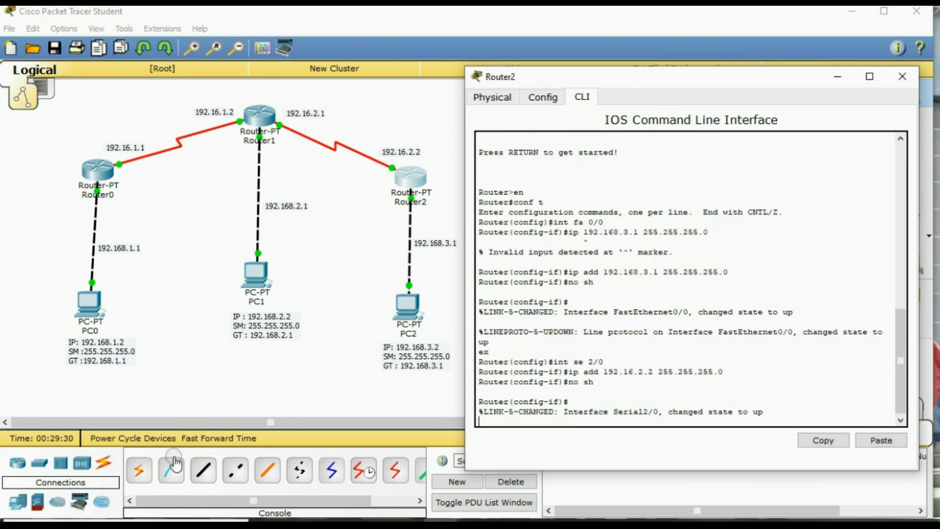
text(ex)
key(Return)
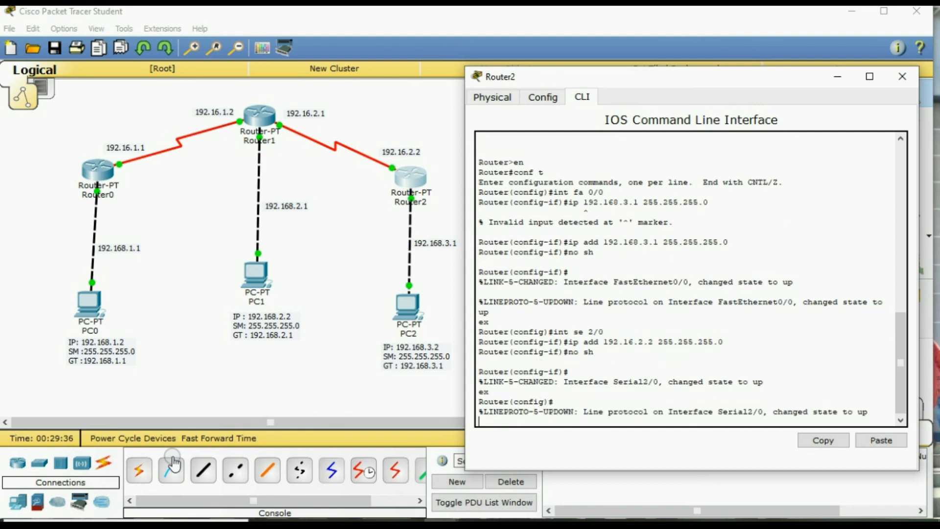
click(172, 461)
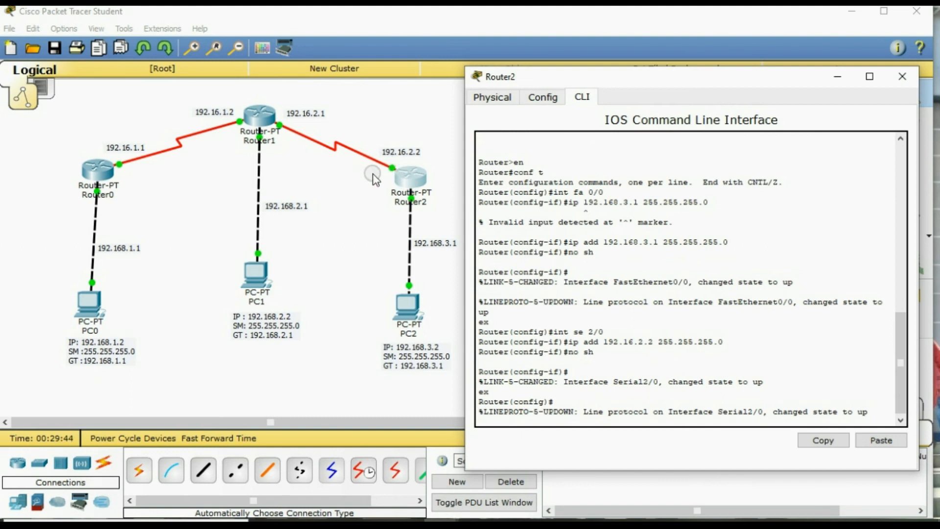
key(Return)
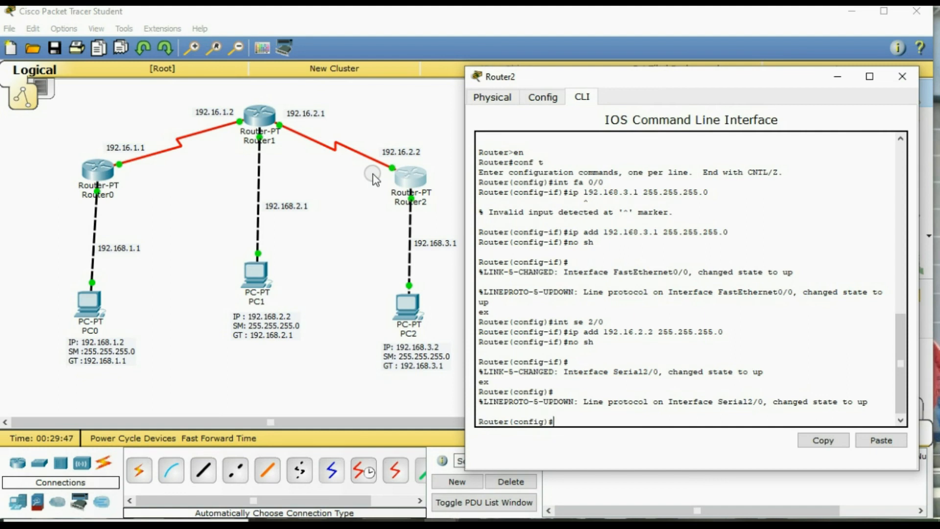
Add a static route on Router2 to 192.168.1.0 255.255.255.0 with next hop 192.16.2.1.
text(p route)
text(192.168.1.0)
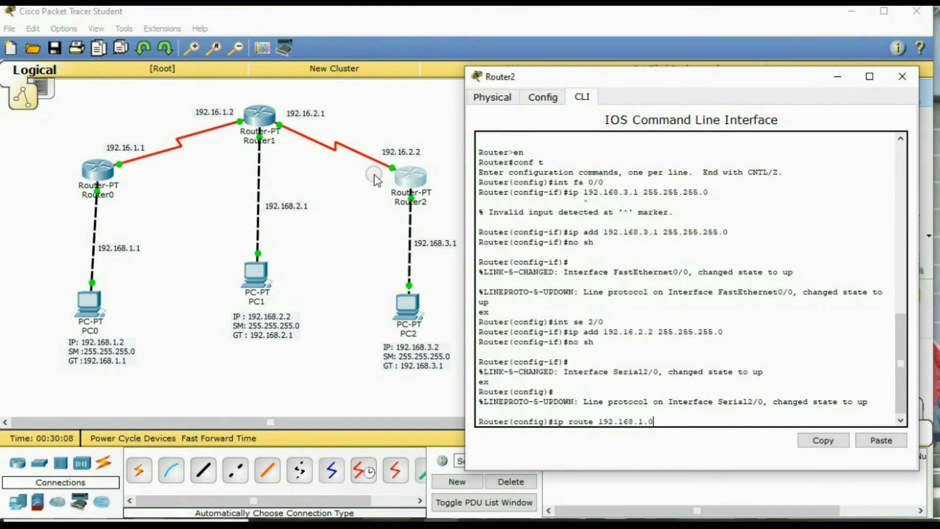
text( 255.255.255.0 192.16)
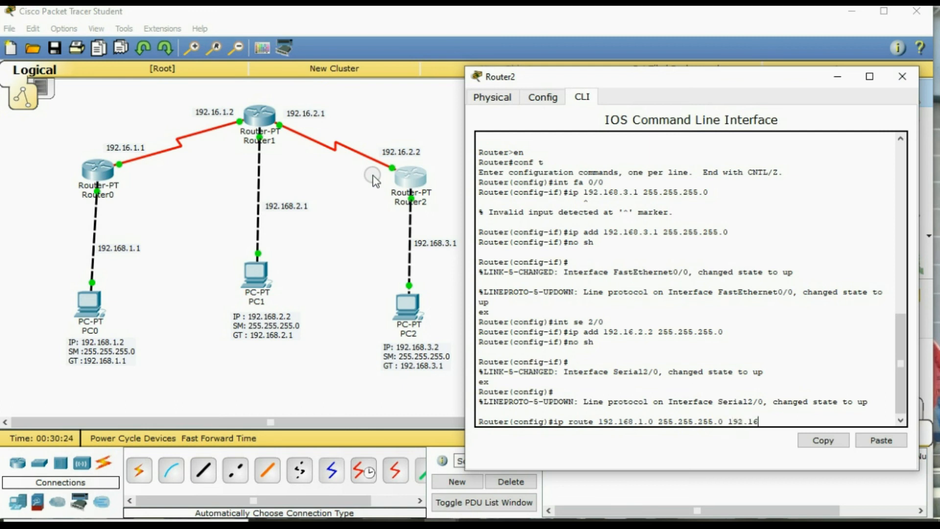
text(.2.1)
key(Return)
Add a static route on Router2 to 192.168.2.0 255.255.255.0 with next hop 192.16.2.1.
text(ip)
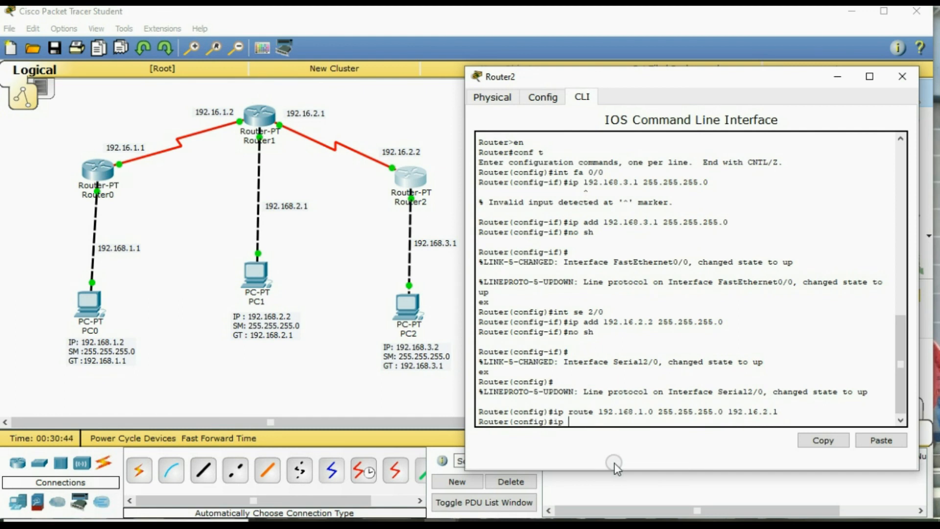
text( route 192.168.2.0 2)
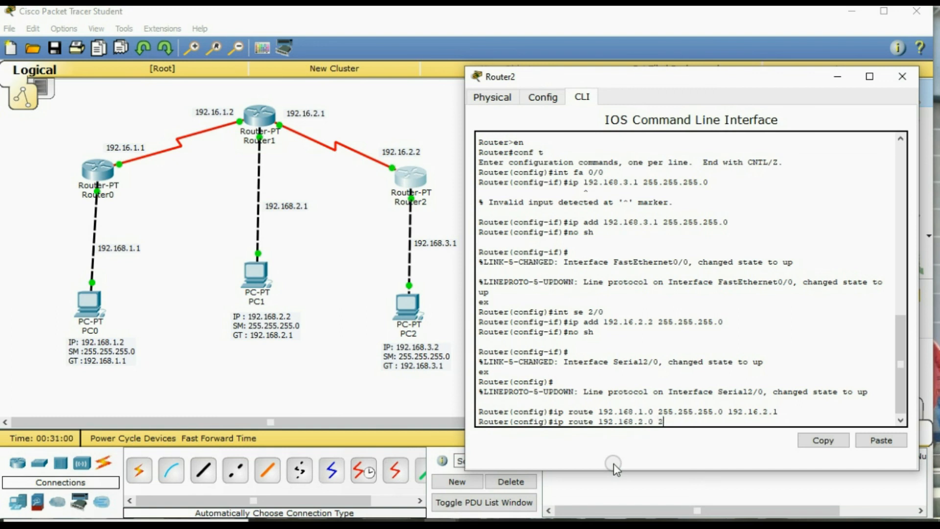
text(55.255.2)
text(55)
text(.0)
text( 192)
text(.16)
text(.2)
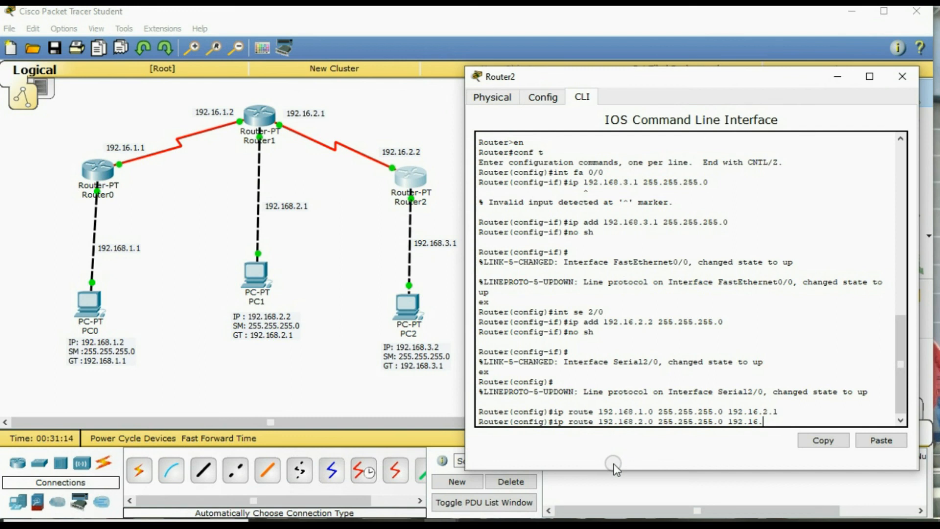
text(.1)
key(Return)
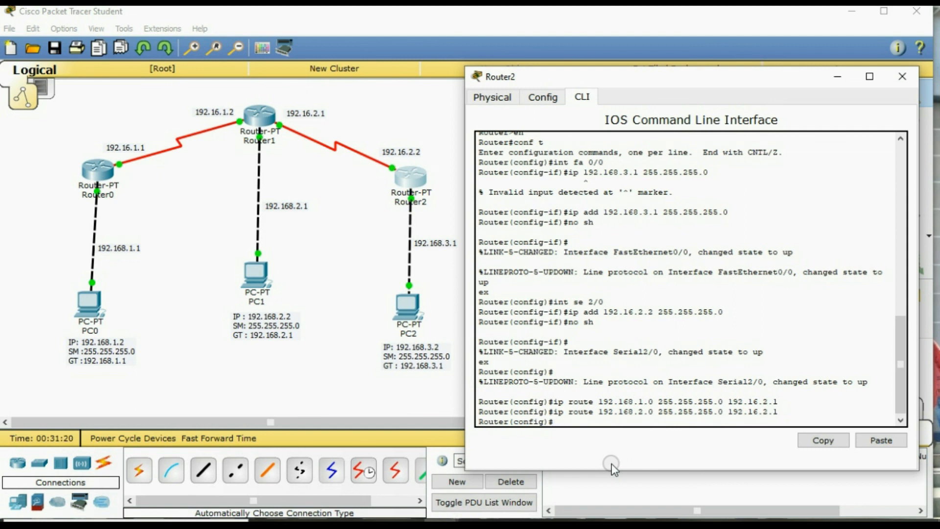
Add a static route on Router2 to 192.16.1.0 255.255.255.0 with next hop 192.16.2.1.
text(i)
text(p)
text( roy)
key(BackSpace)
text(te)
key(BackSpace)
key(BackSpace)
text(te 192.16.1.0 255.255.255.0)
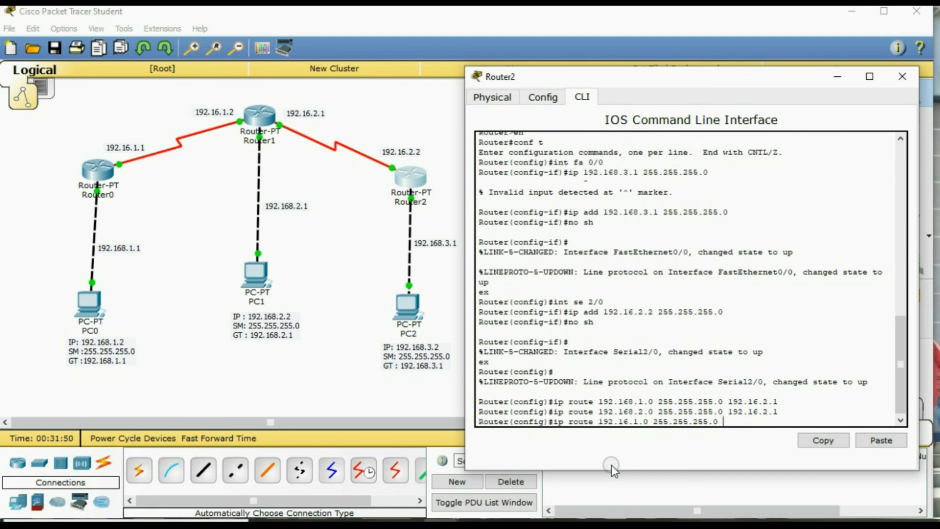
text( 192.16.2.1)
key(Return)
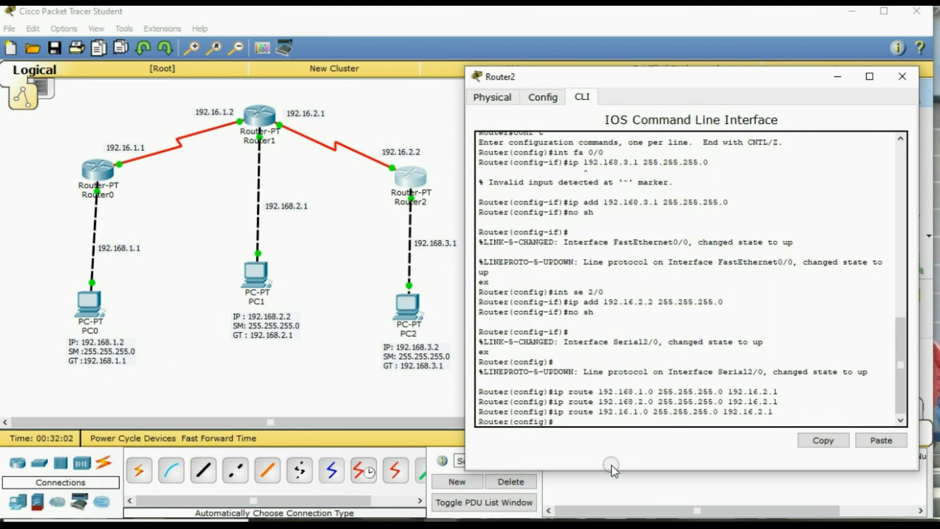
Exit Router2's global configuration mode with ex and close the router's window.
text(ex)
key(Return)
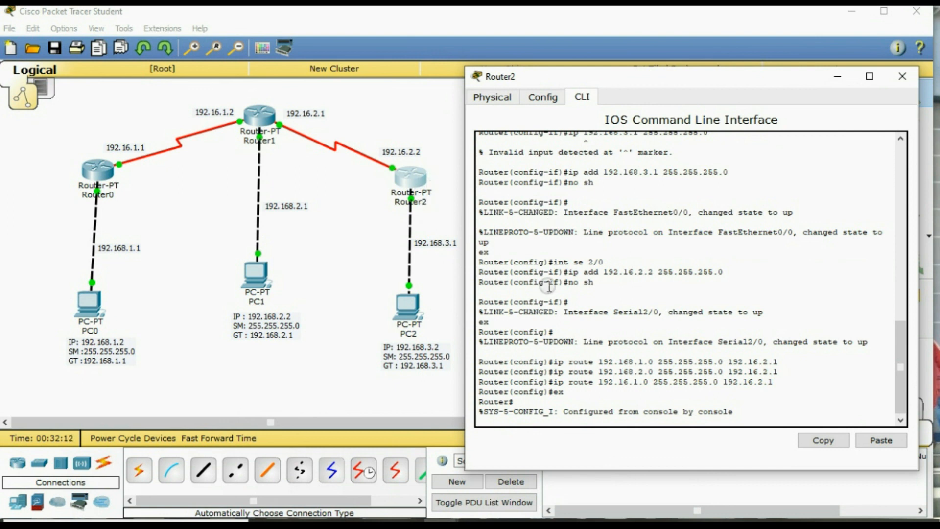
click(912, 81)
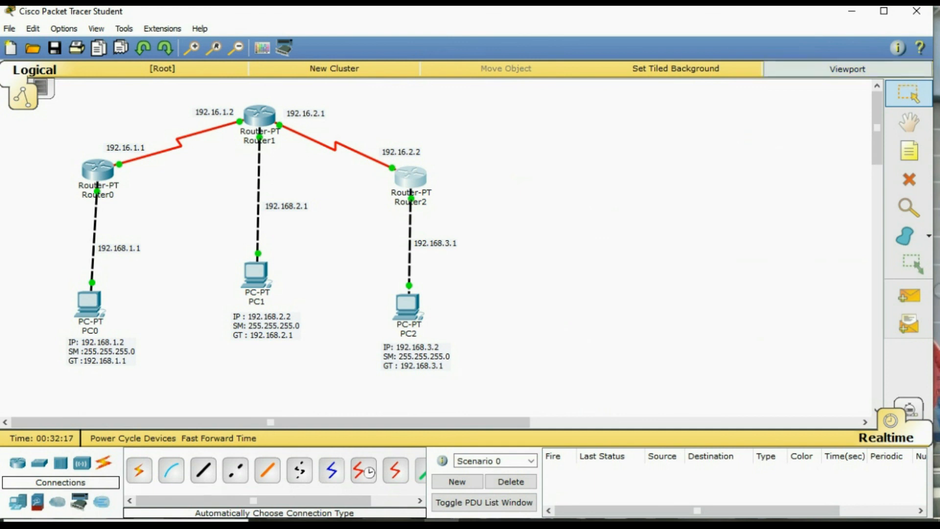
click(522, 263)
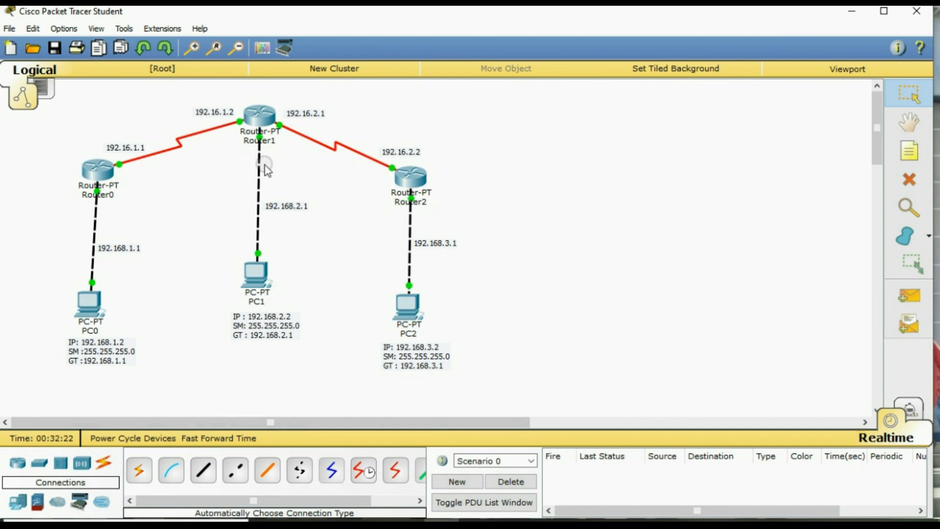
Place a note reading ROUTING STATIC in the empty workspace beside Router2 and return to the Select tool.
click(909, 151)
click(504, 142)
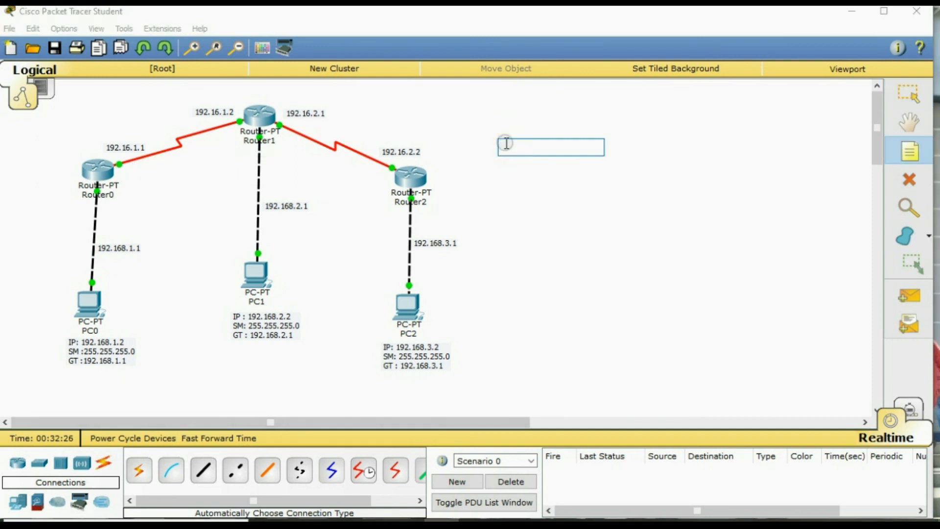
text(R)
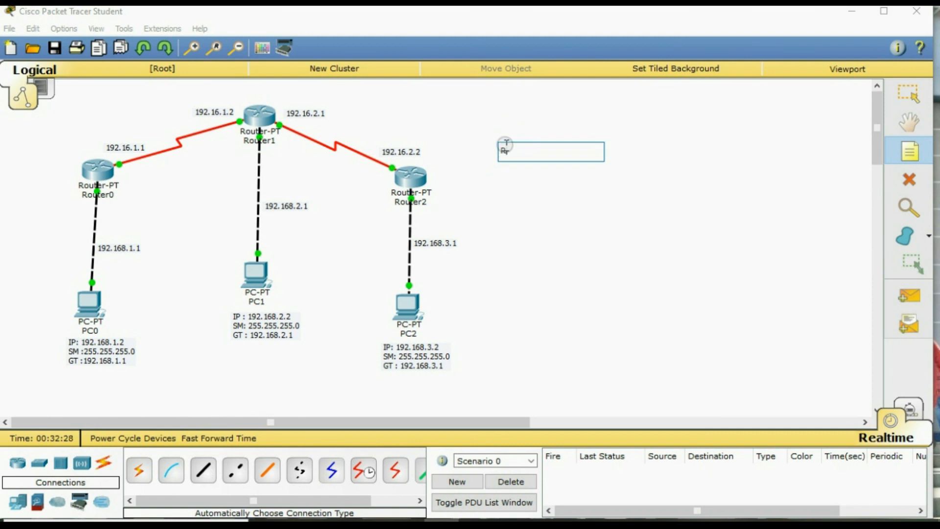
text(OUTING STATIC)
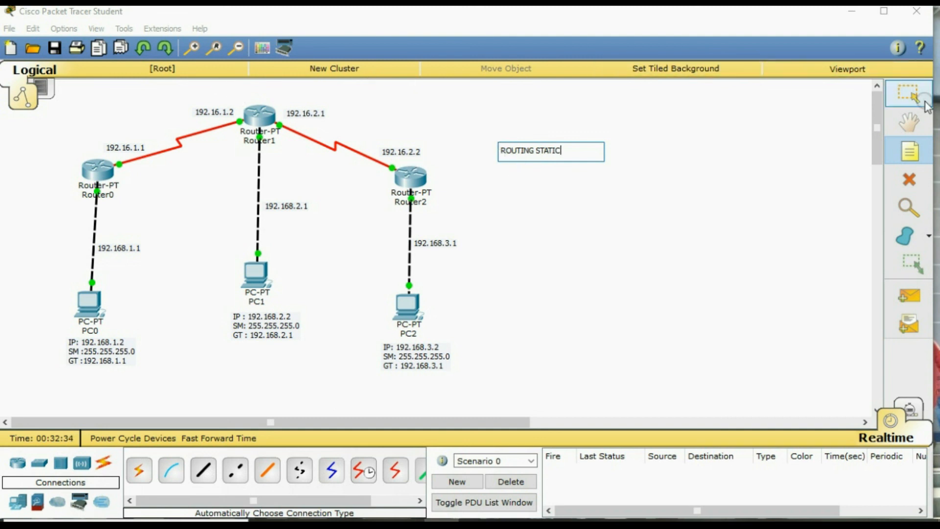
click(909, 93)
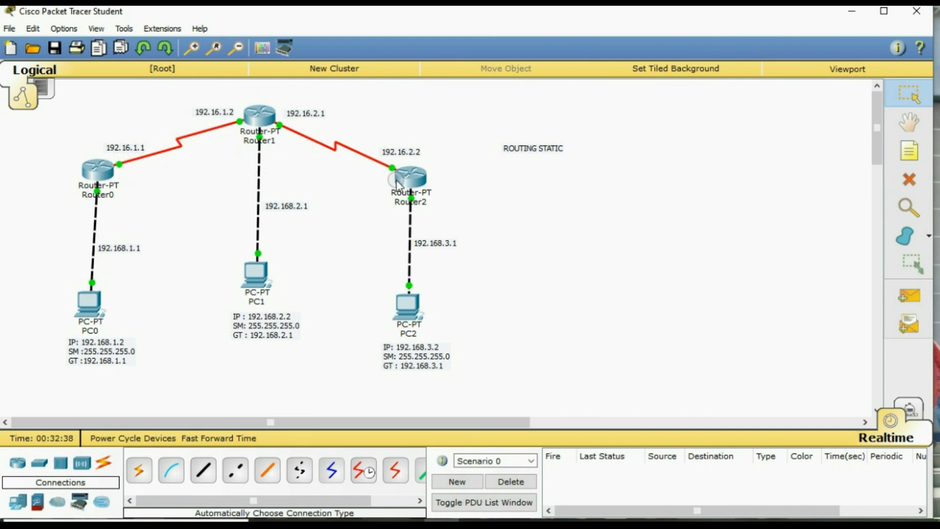
Send one simple PDU from PC0 to Router0 and another from PC1 to Router1.
click(913, 297)
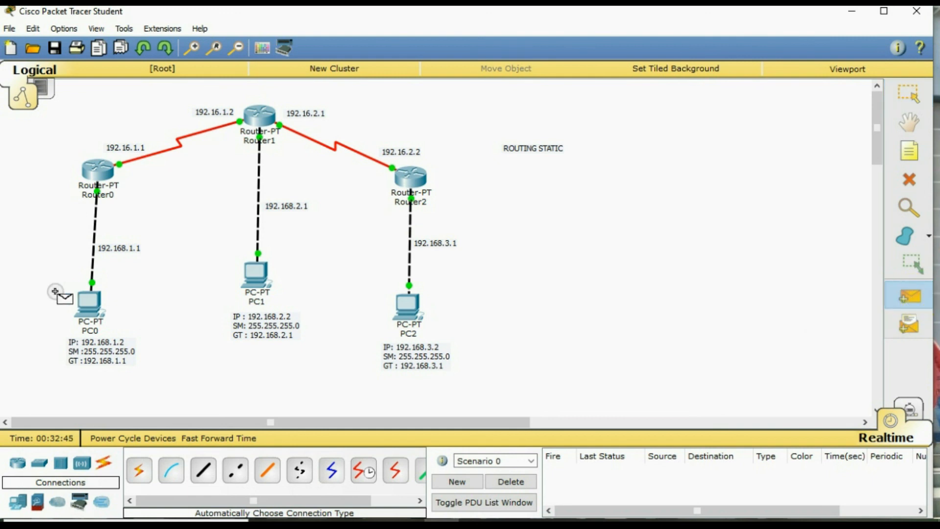
click(89, 303)
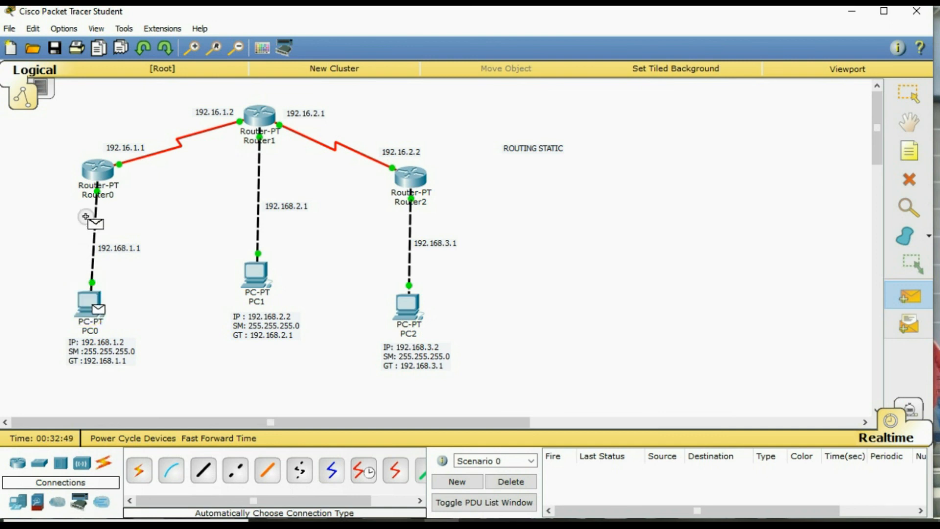
click(92, 170)
click(632, 471)
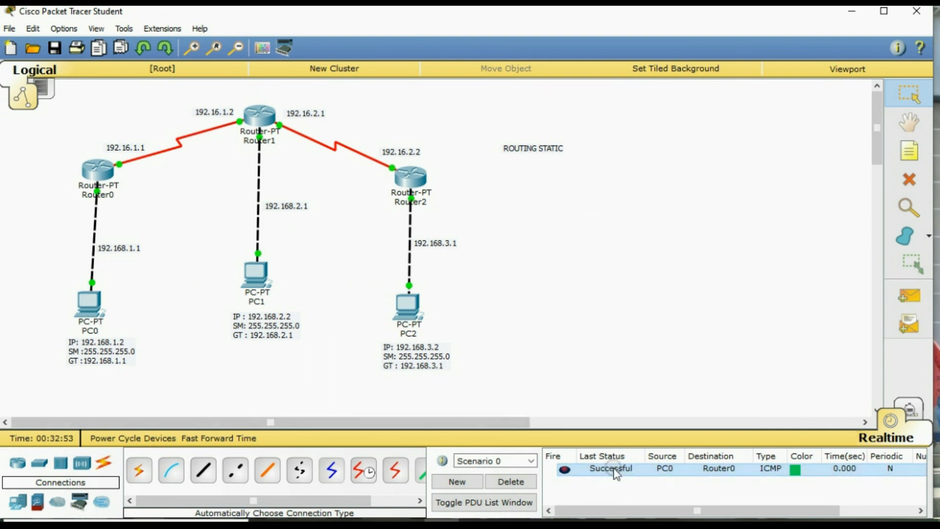
click(892, 301)
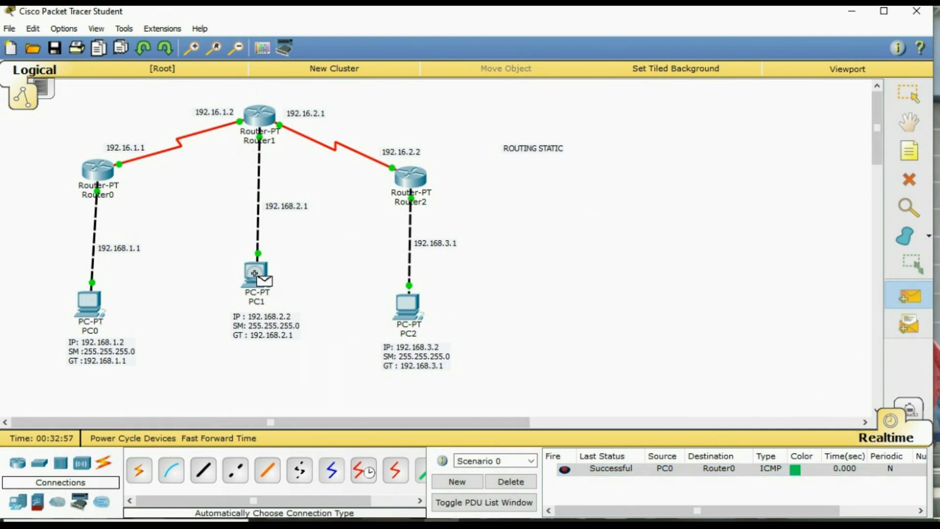
click(255, 278)
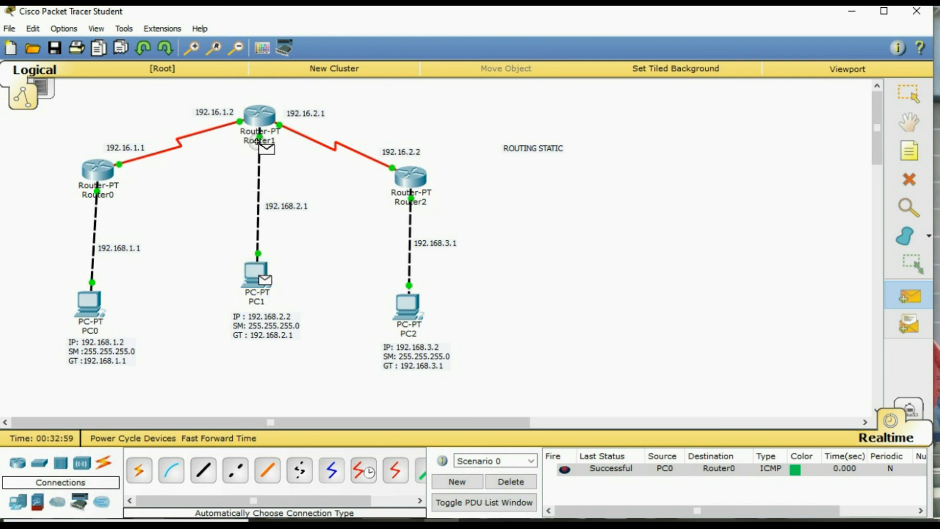
click(258, 118)
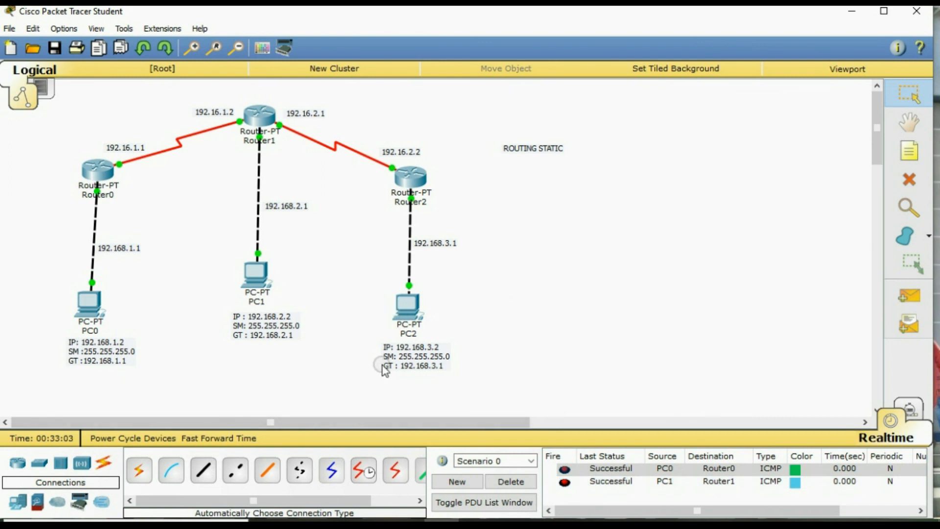
Send a simple PDU from PC2 to Router2 and delete Scenario 0's PDUs.
click(910, 296)
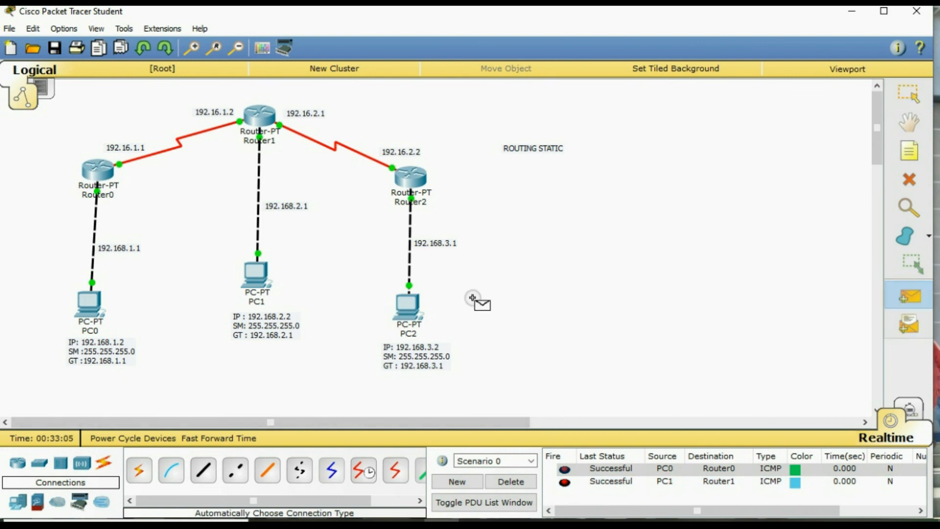
click(411, 304)
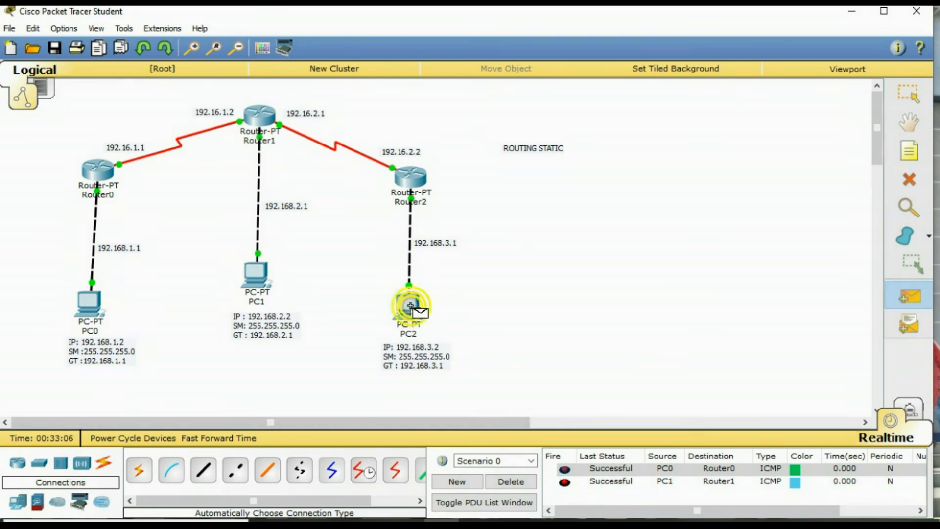
click(416, 179)
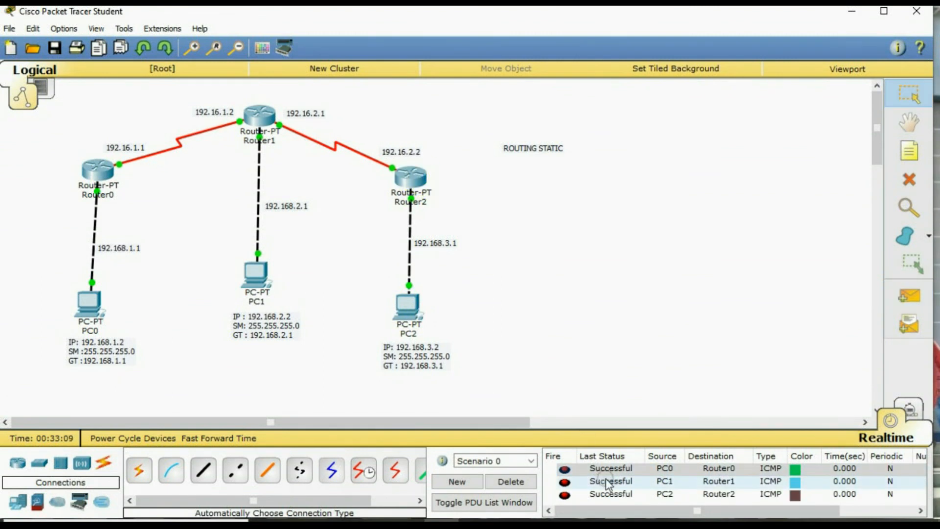
click(512, 483)
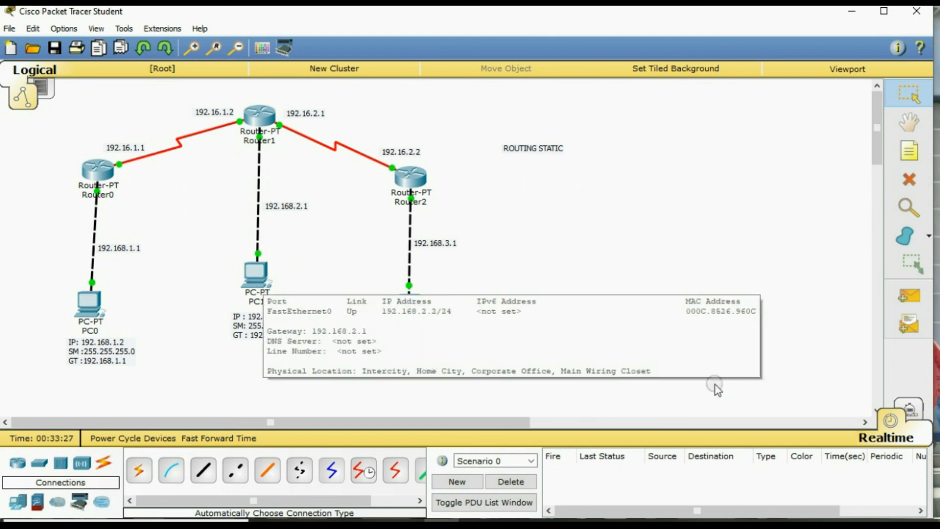
Send simple PDUs from PC0 to PC1 and from PC0 to PC2.
click(909, 296)
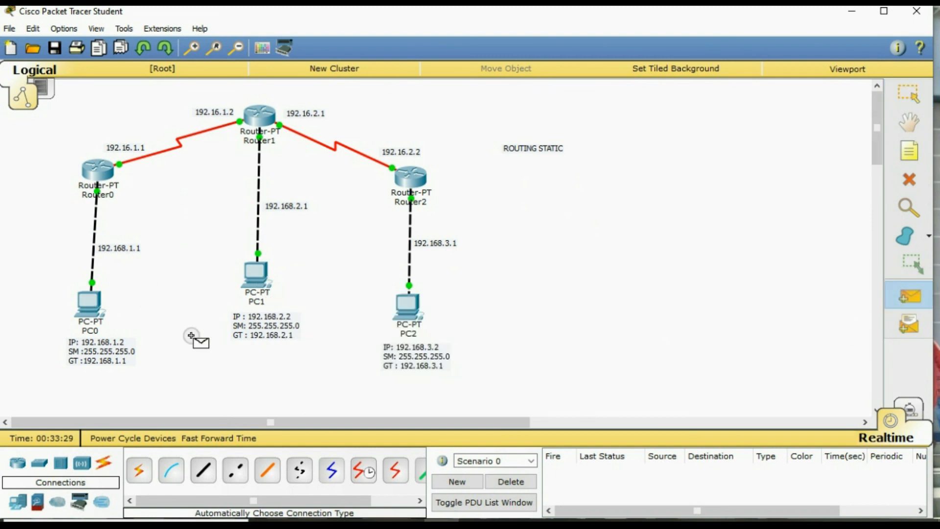
click(87, 305)
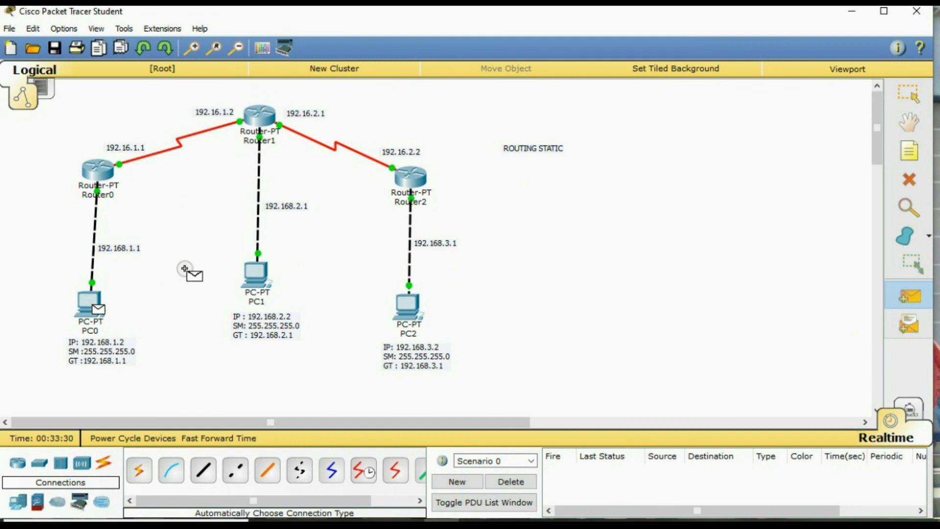
click(258, 274)
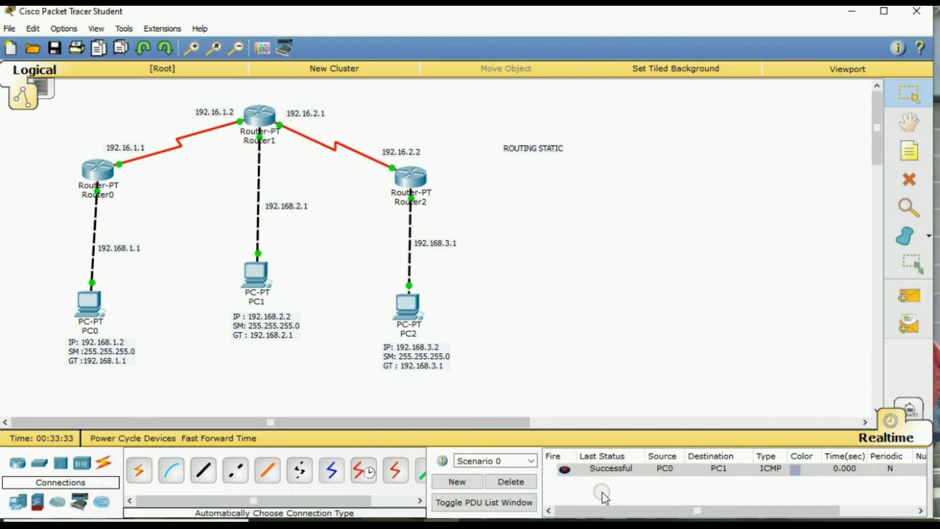
click(902, 294)
click(87, 301)
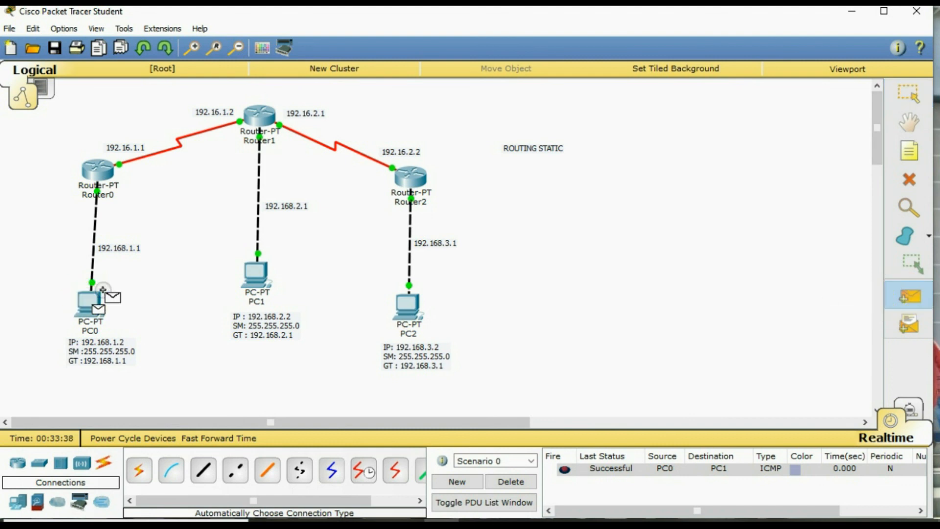
click(408, 309)
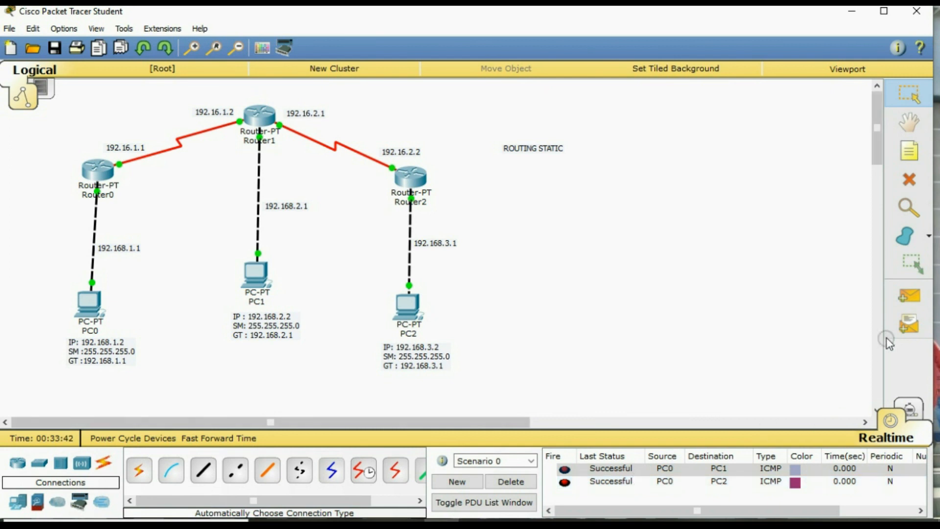
click(906, 302)
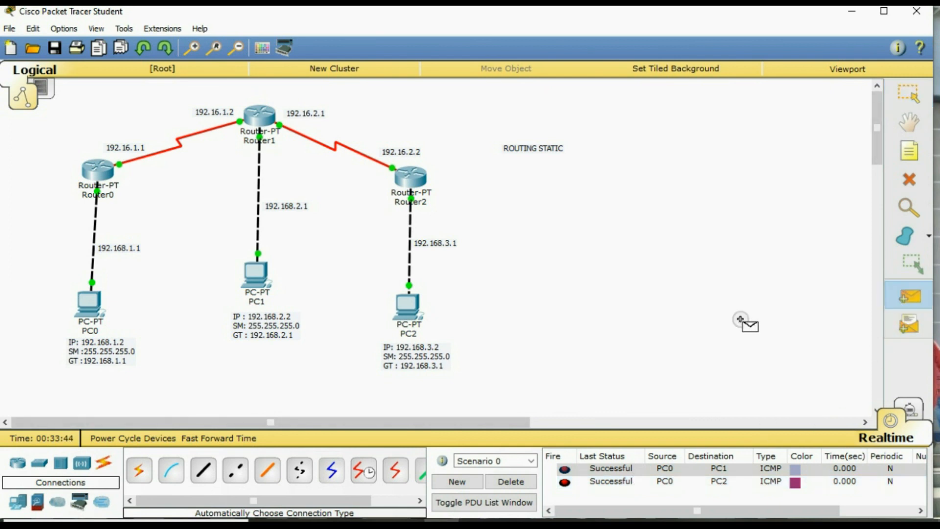
click(256, 276)
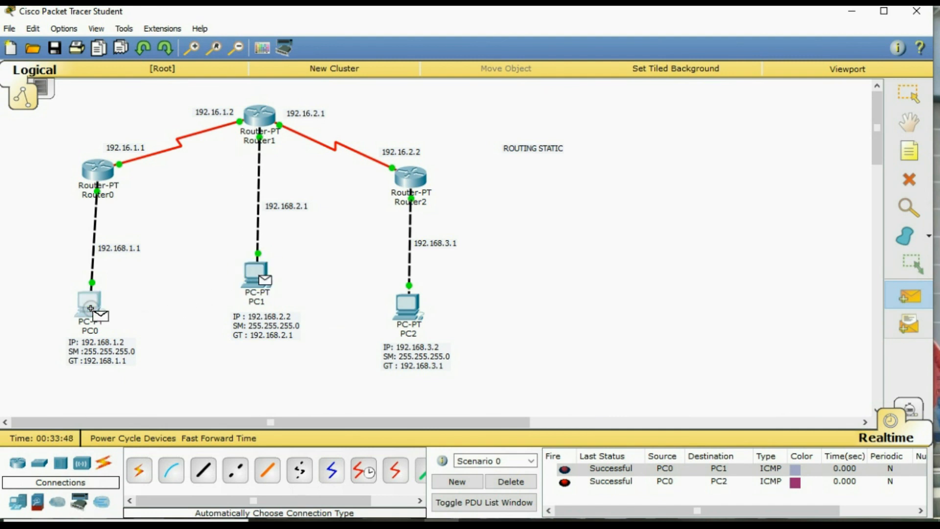
key(Escape)
Delete the PDUs sent from PC0 and send a simple PDU from PC1 to PC2.
click(512, 482)
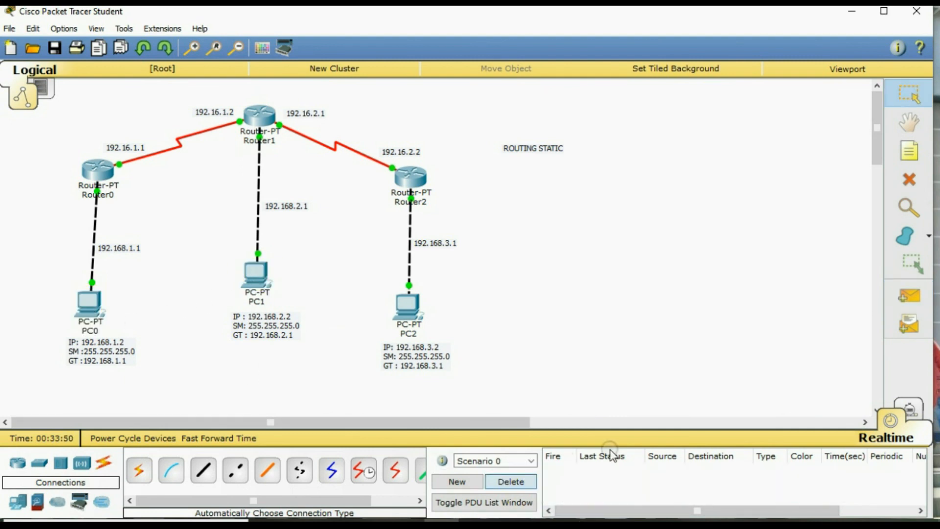
click(909, 296)
click(249, 275)
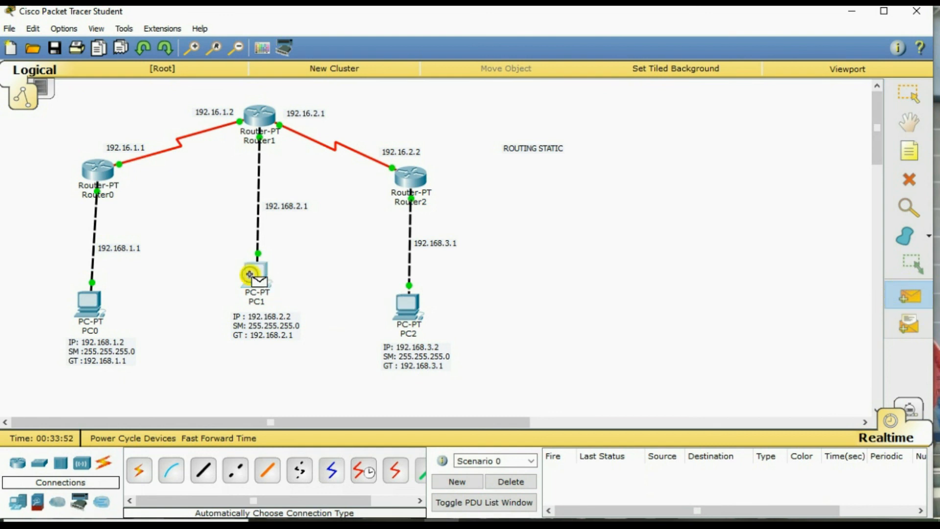
click(409, 305)
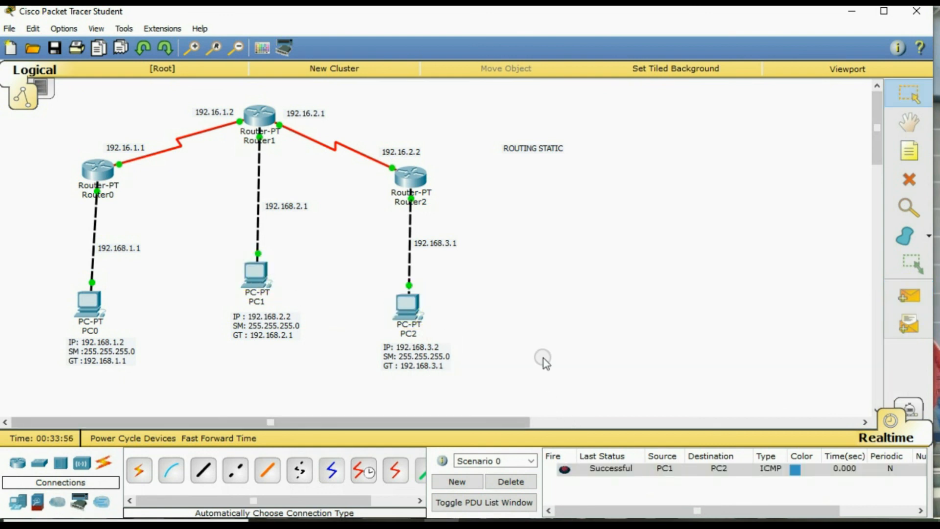
Clear the PC1-to-PC2 test from Scenario 0 and send a simple PDU from PC2 to PC0.
click(511, 481)
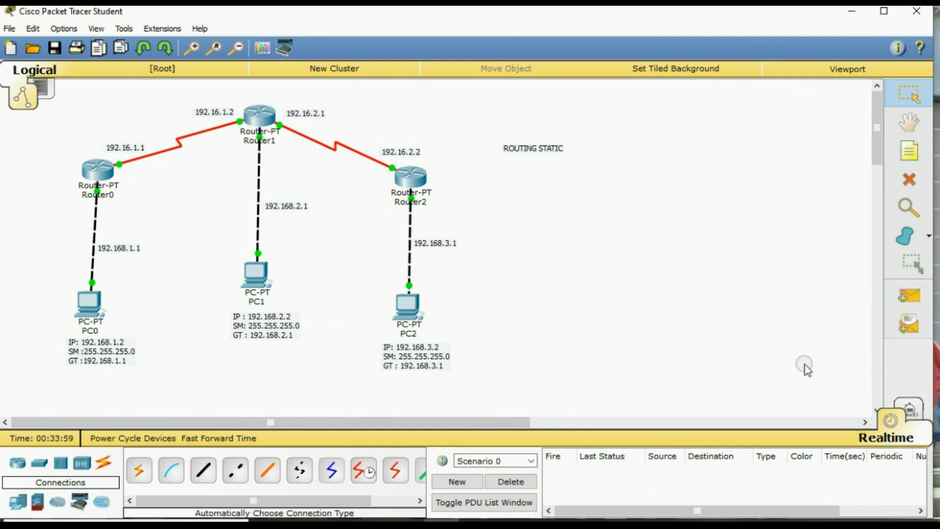
click(912, 294)
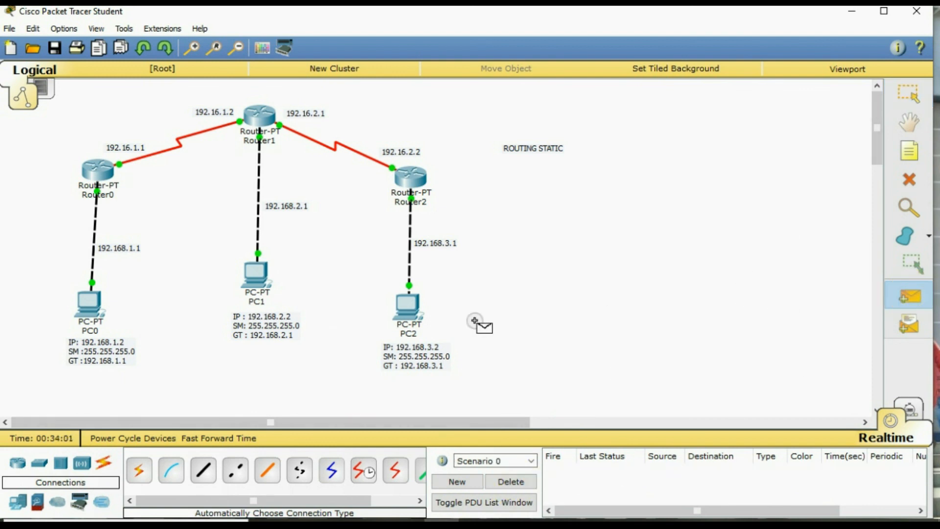
click(409, 307)
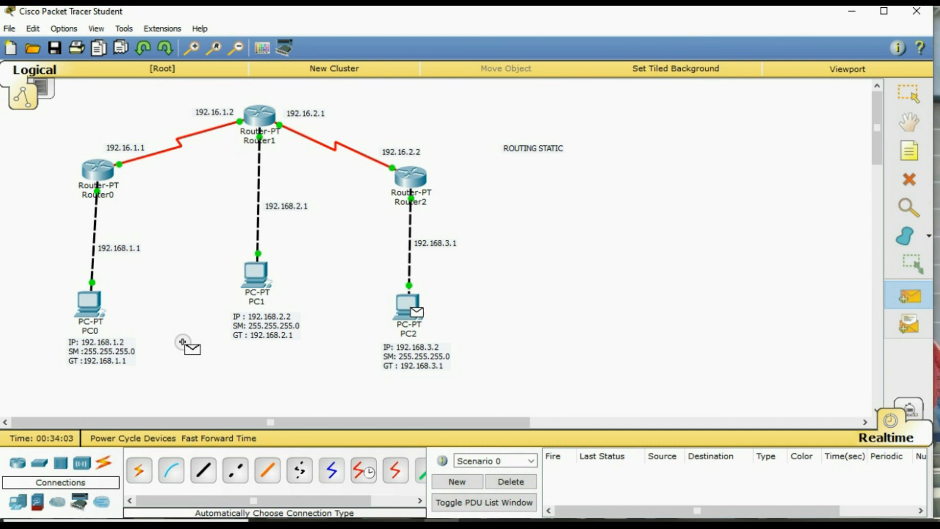
click(89, 303)
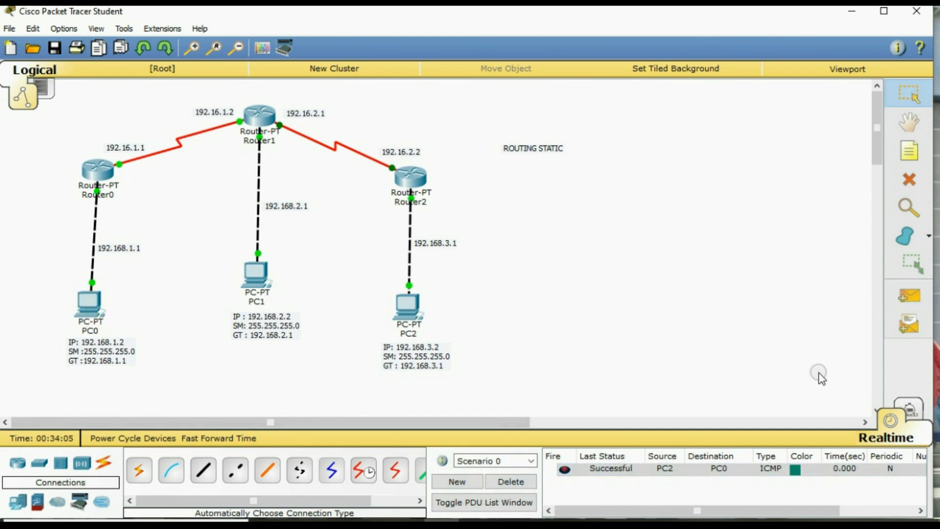
Send a simple PDU from PC2 to PC1 and clear all PDUs from Scenario 0.
click(913, 297)
click(409, 306)
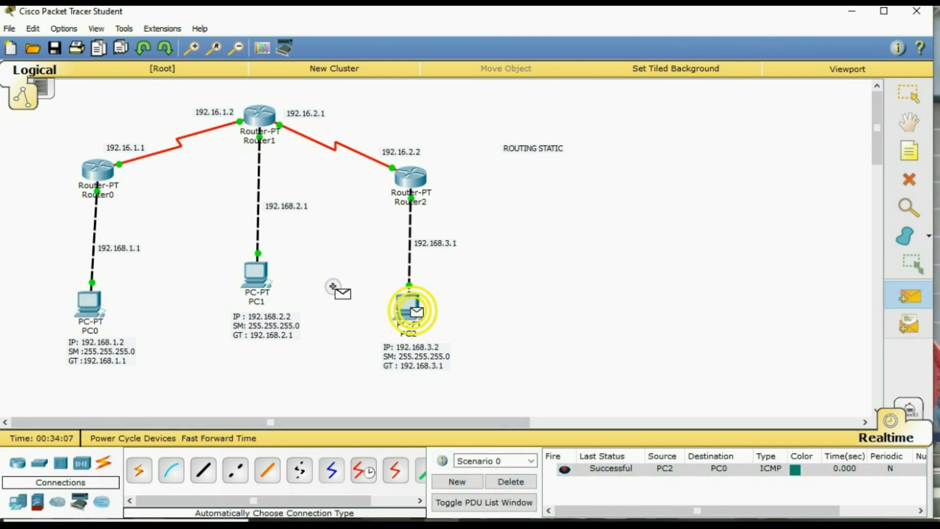
click(253, 277)
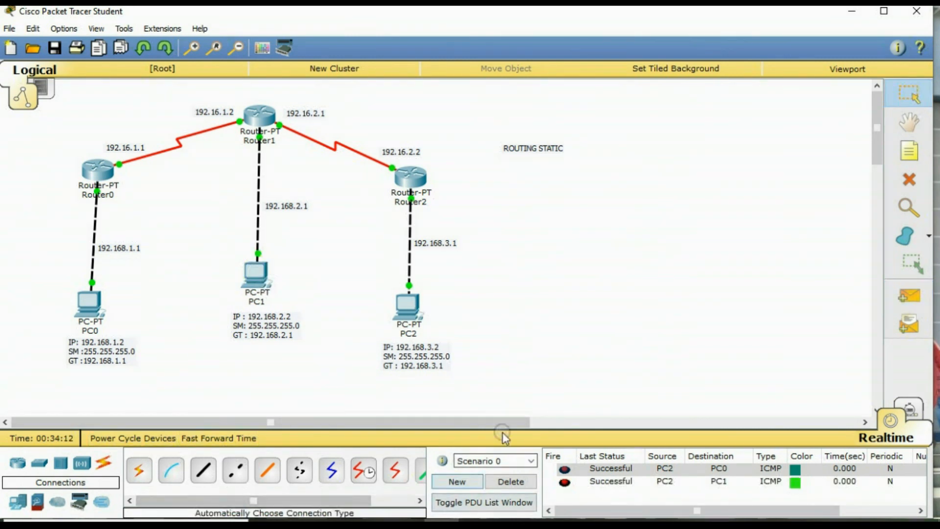
click(511, 478)
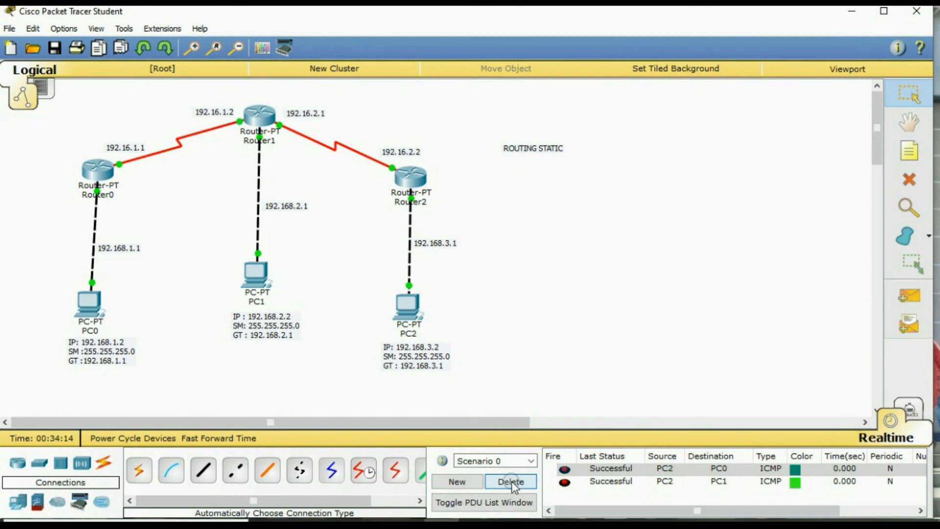
click(512, 482)
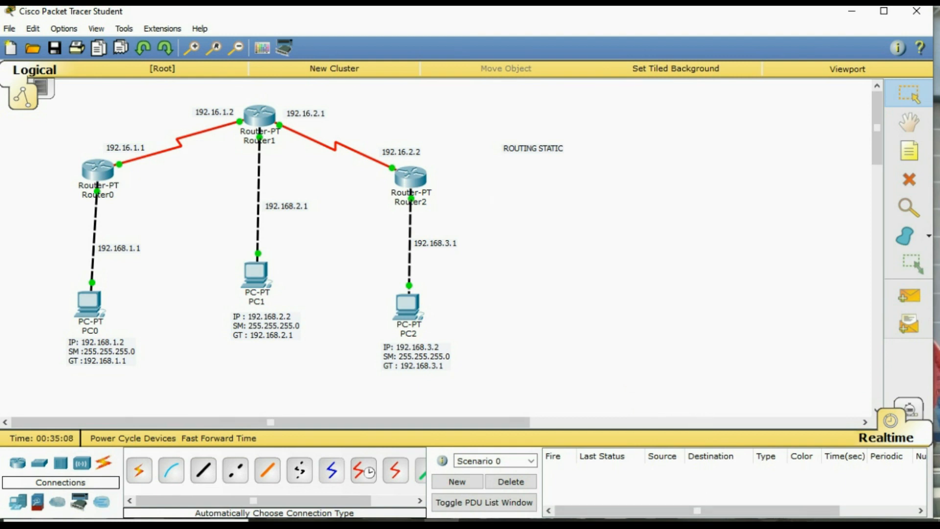
click(753, 525)
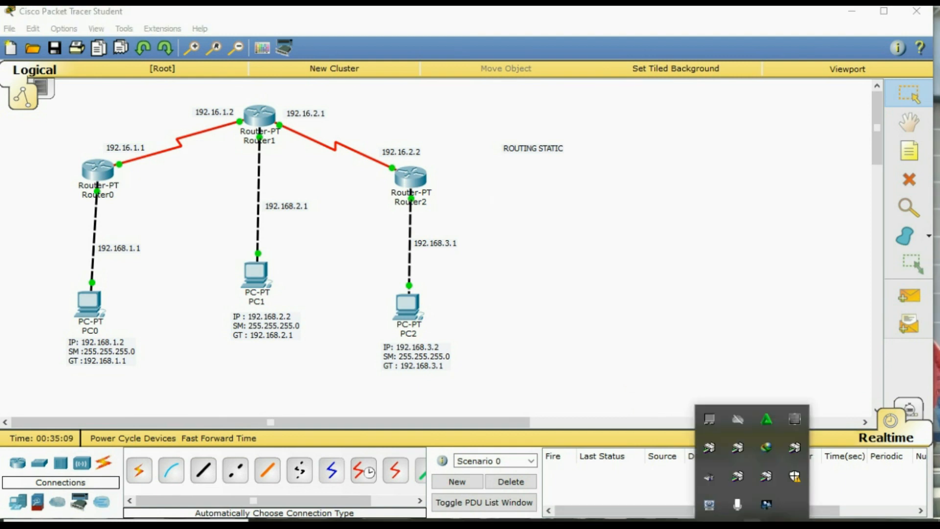
click(711, 507)
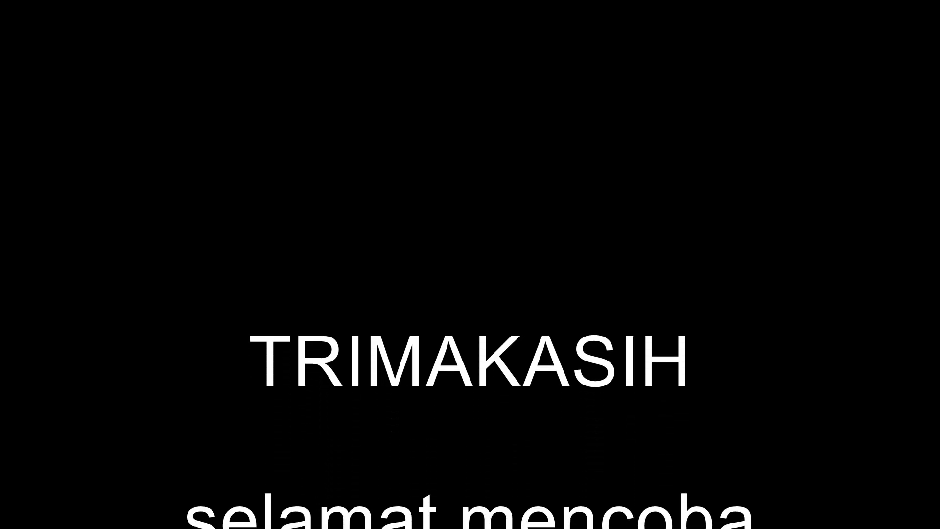